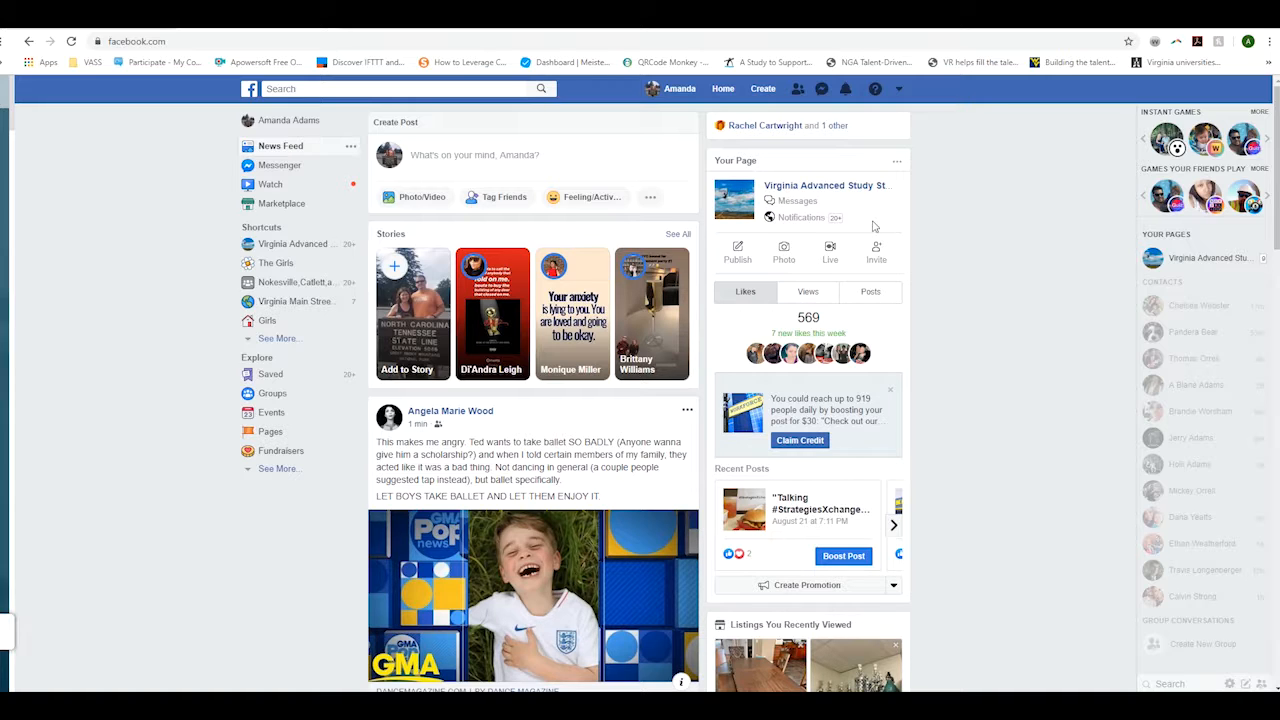
# - Switch to the Virginia Advanced Study Strategies page from the Your Pages list in the account menu
pyautogui.click(898, 90)
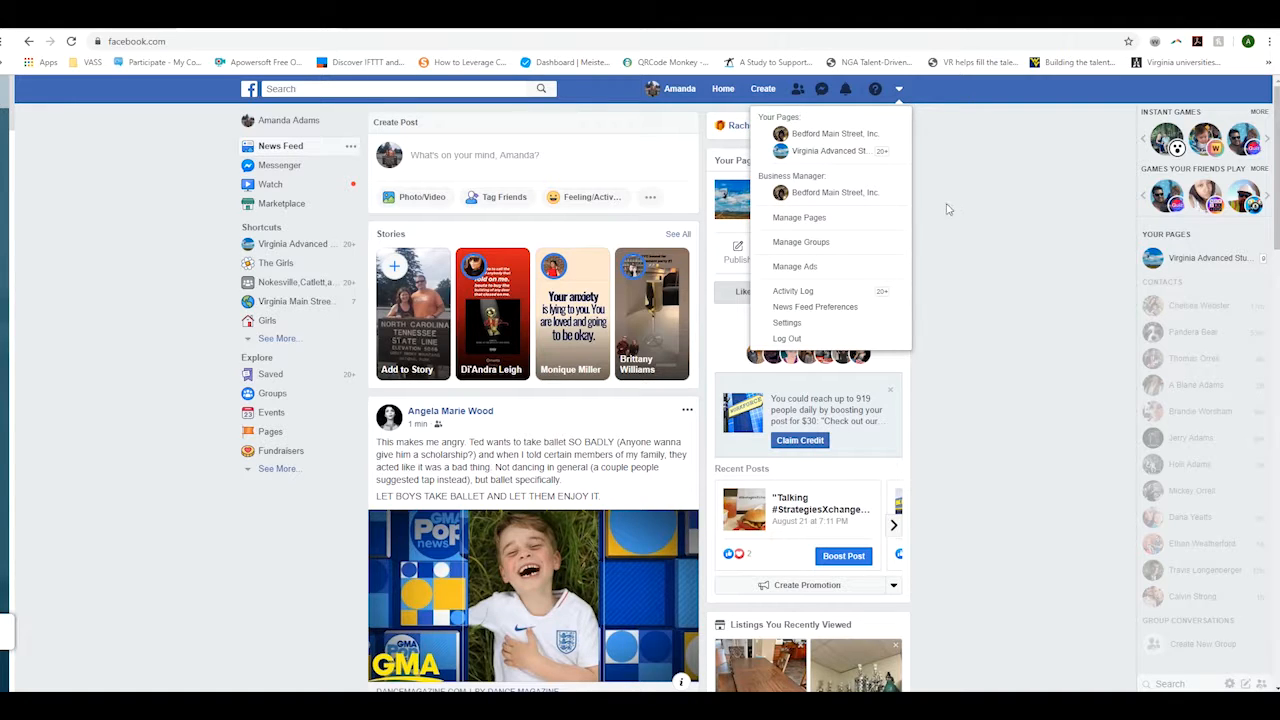
pyautogui.click(843, 152)
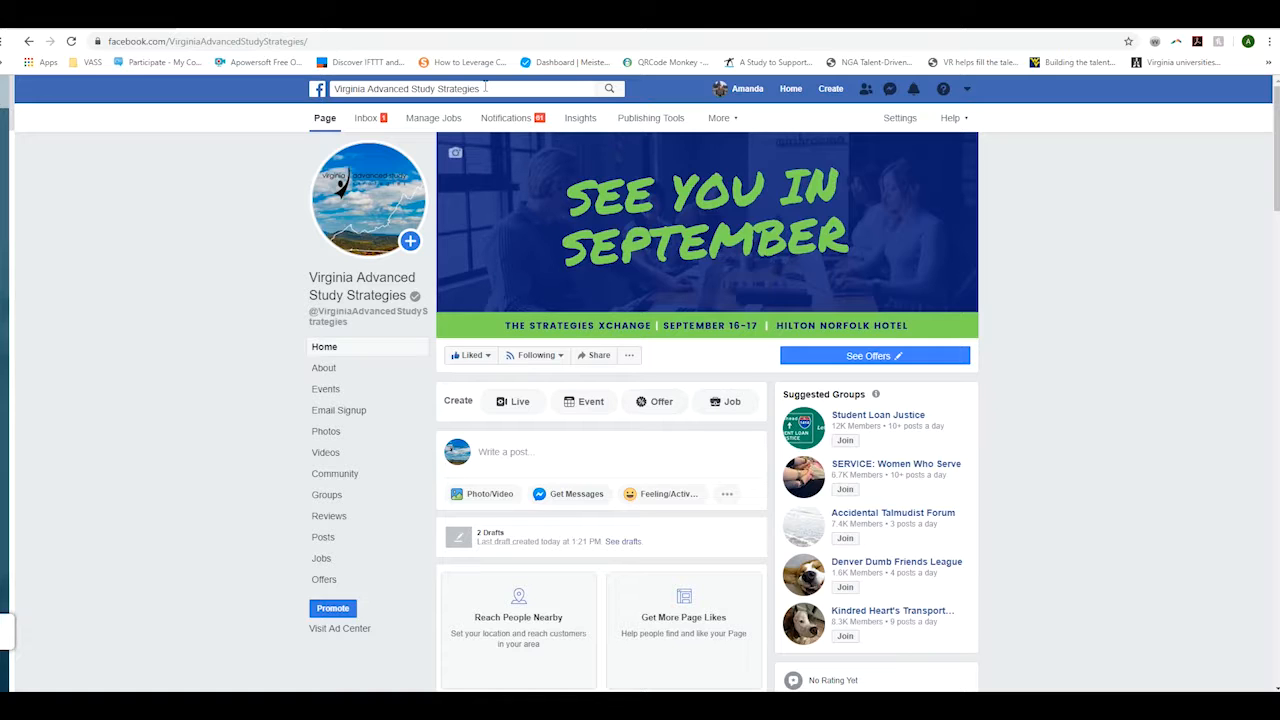
pyautogui.moveTo(472, 175)
pyautogui.click(914, 91)
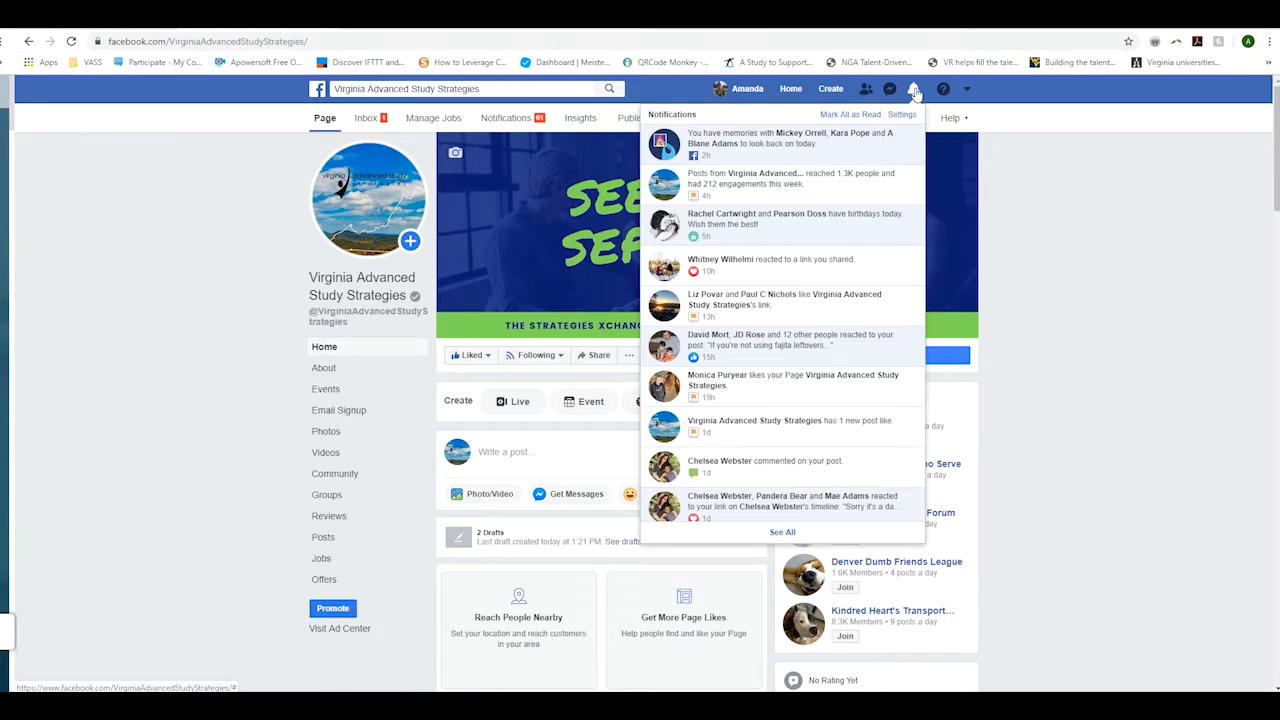
pyautogui.click(1038, 222)
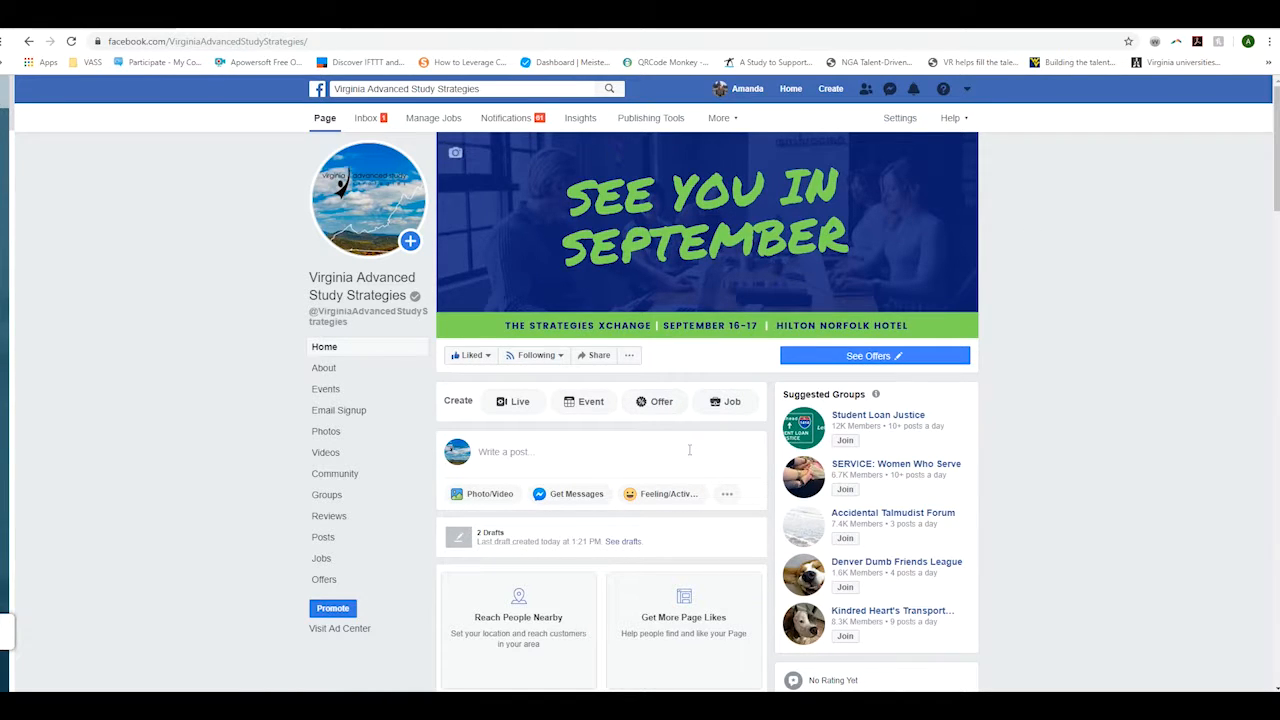
pyautogui.scroll(-2, 312, 360)
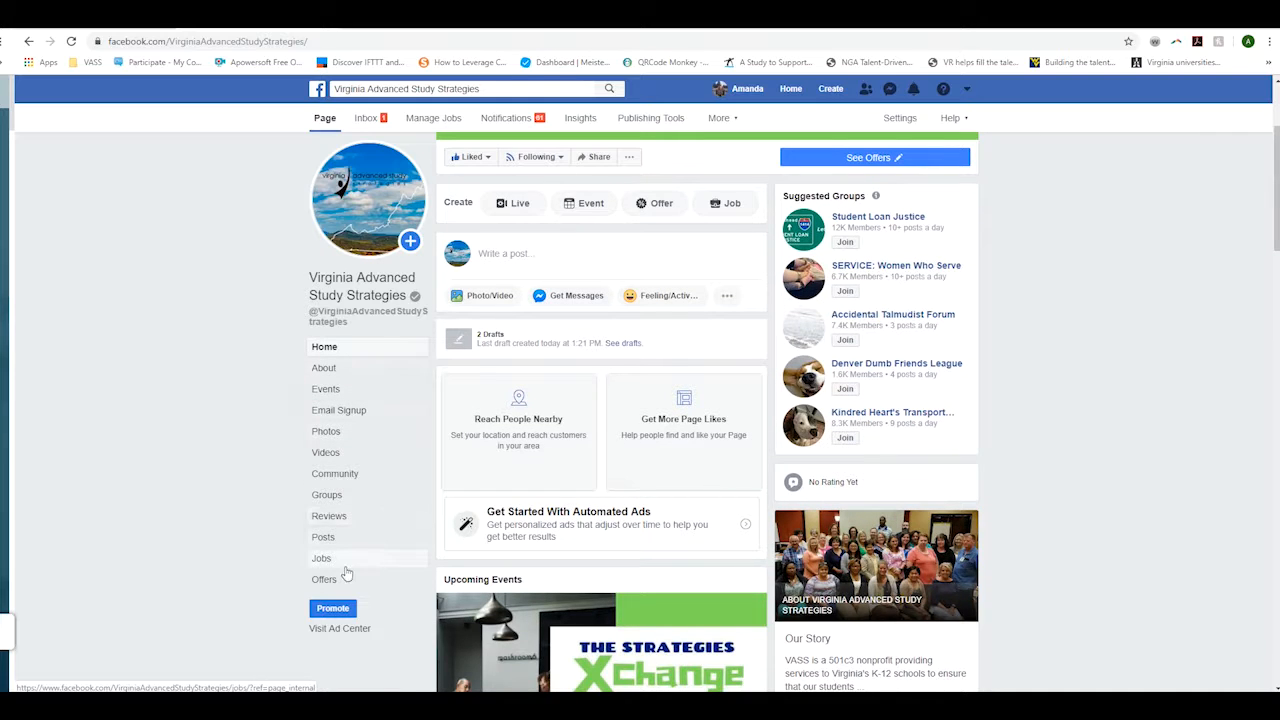
pyautogui.scroll(2, 480, 500)
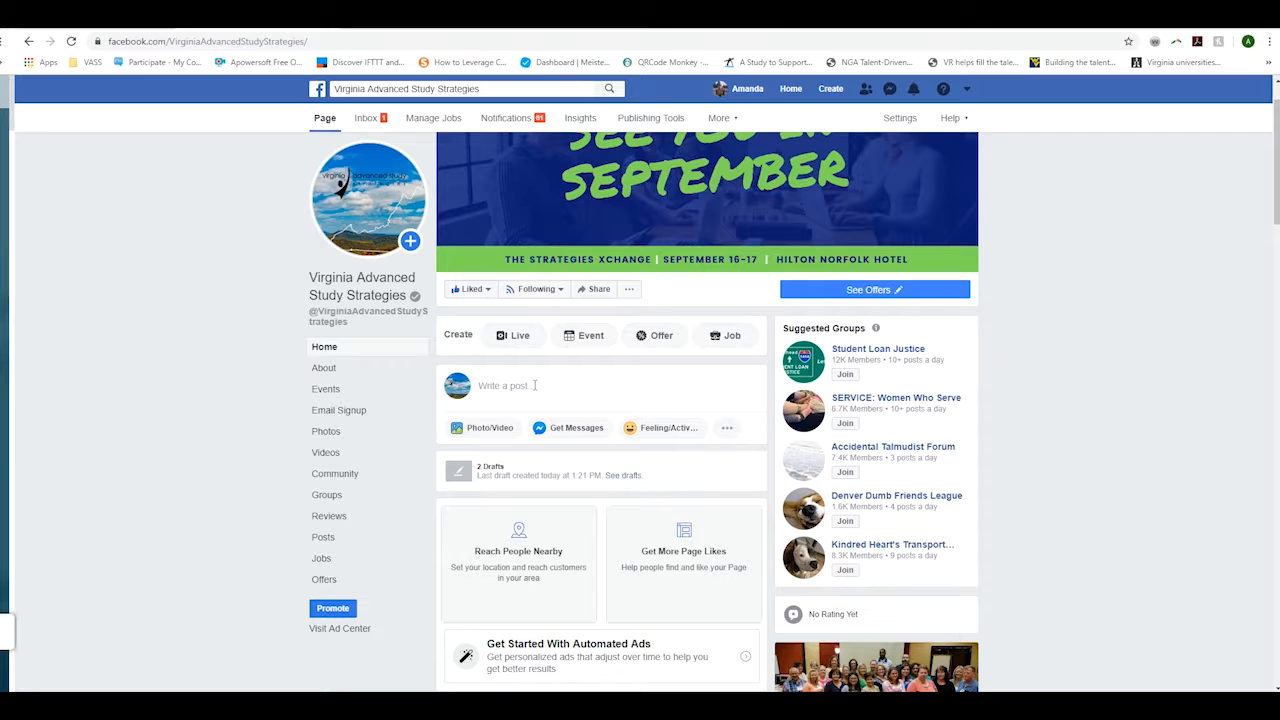
# - Attach the 'Your Community Could Be Selected' graphic from Downloads to a new Page post
pyautogui.click(535, 385)
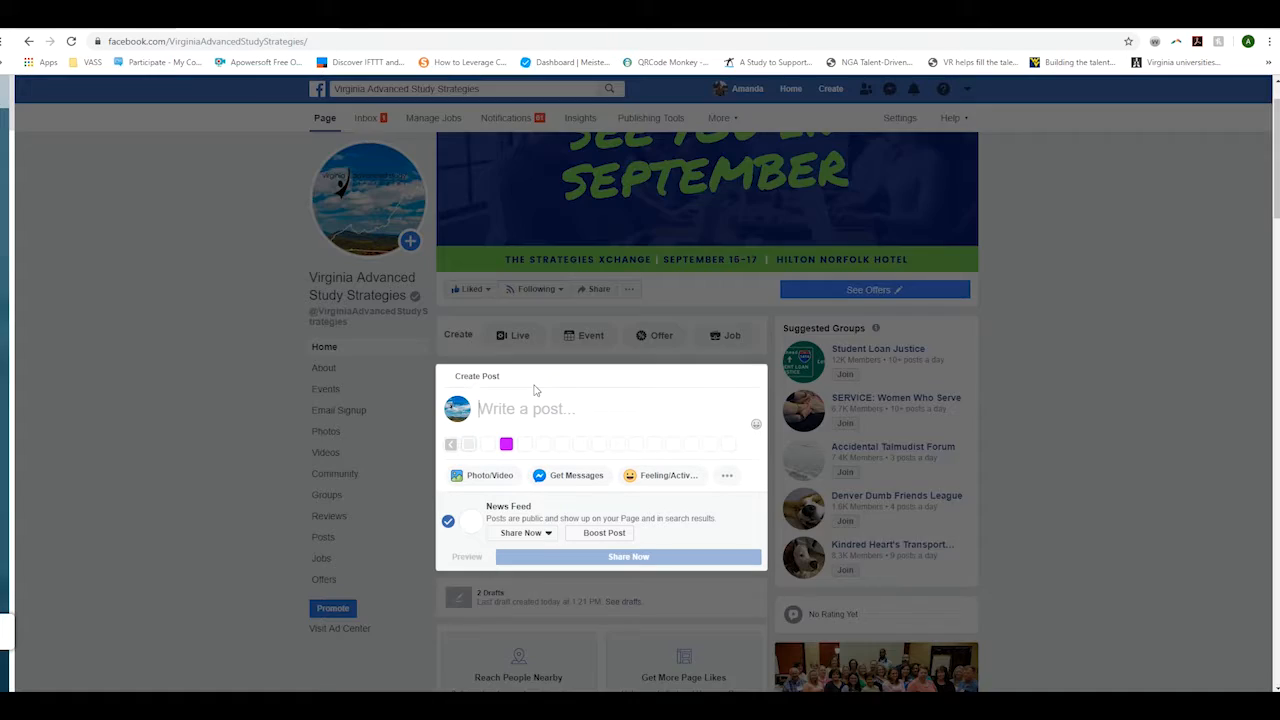
pyautogui.click(491, 478)
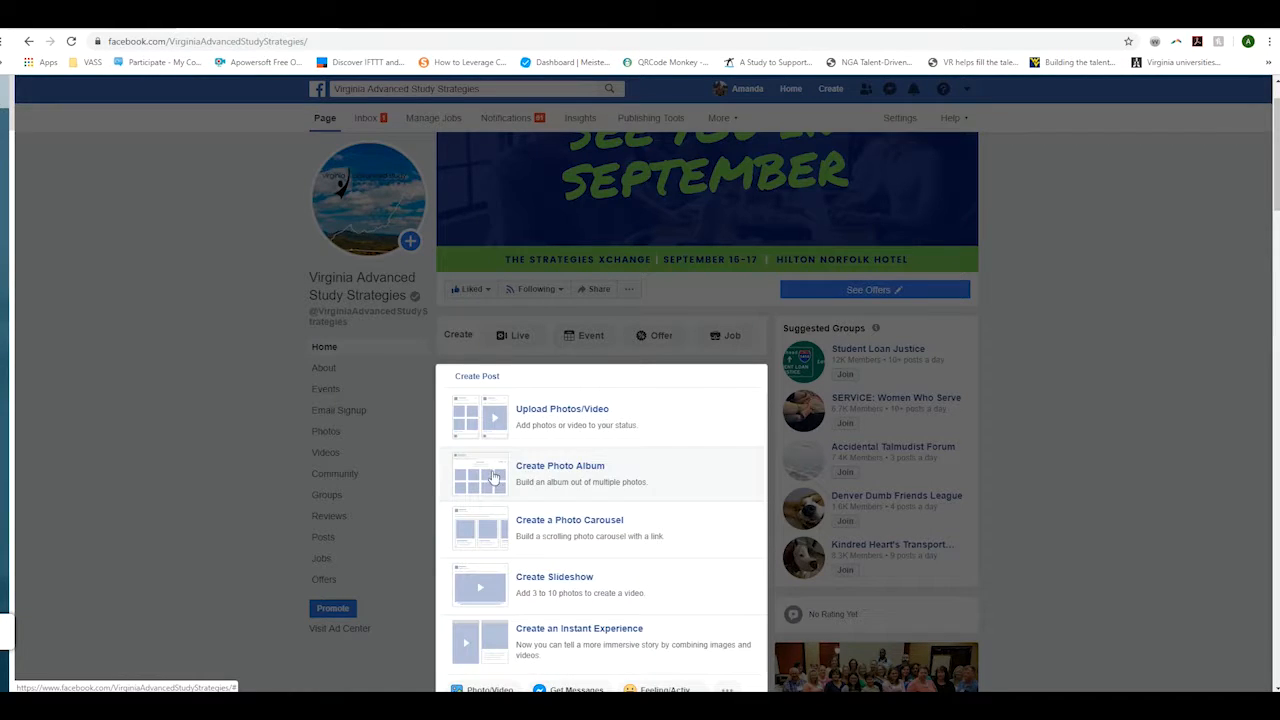
pyautogui.click(588, 412)
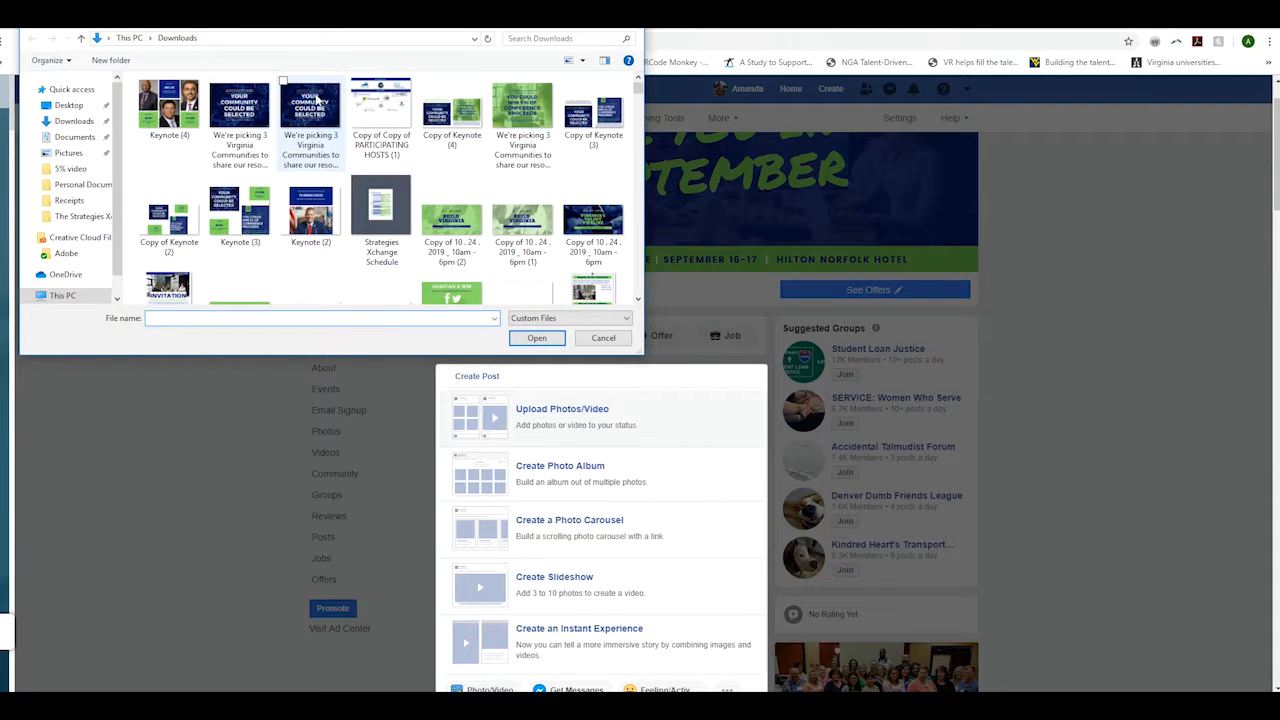
pyautogui.click(310, 110)
pyautogui.click(535, 338)
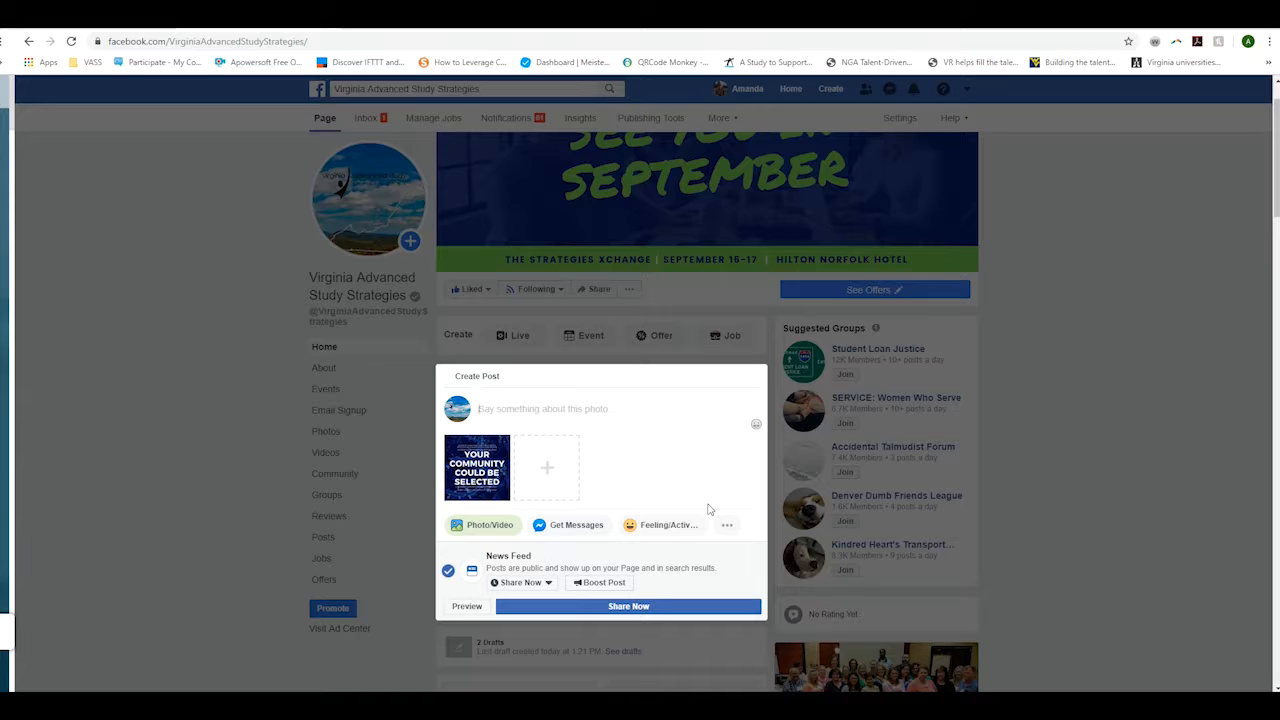
# - Set the post's publish schedule to August 26, 2019 at 9:00 AM
pyautogui.click(549, 583)
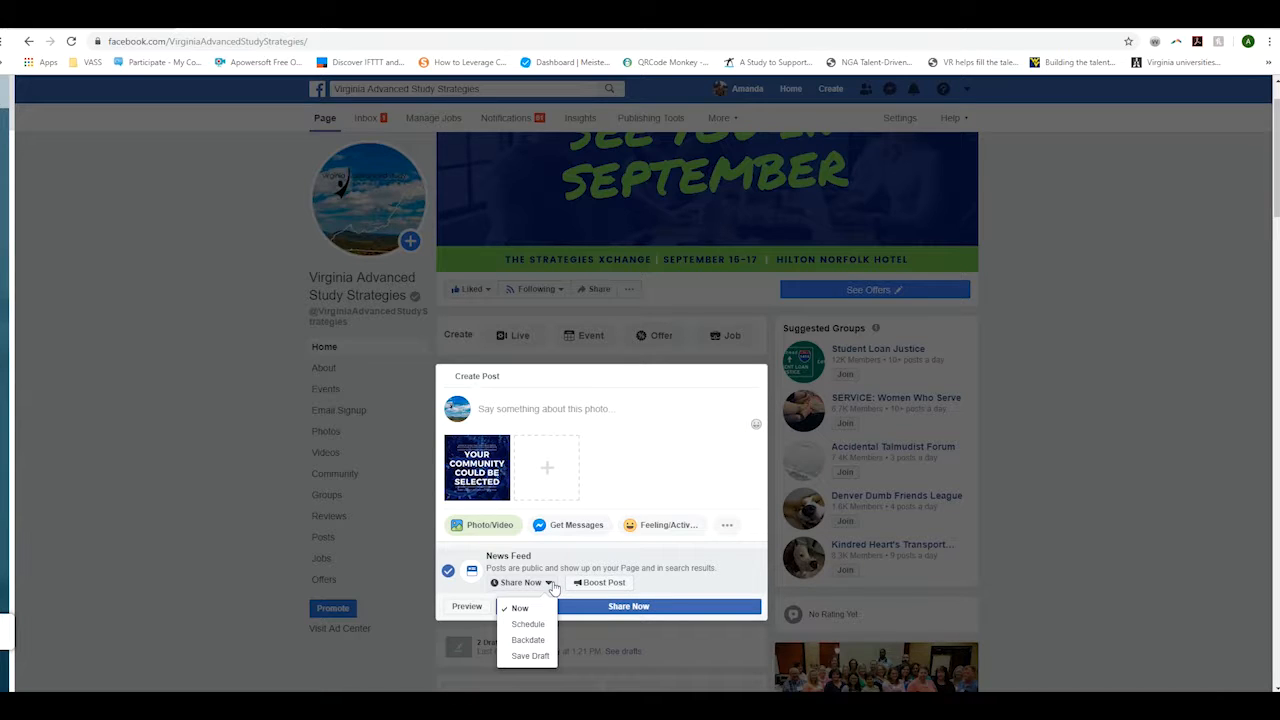
pyautogui.click(540, 623)
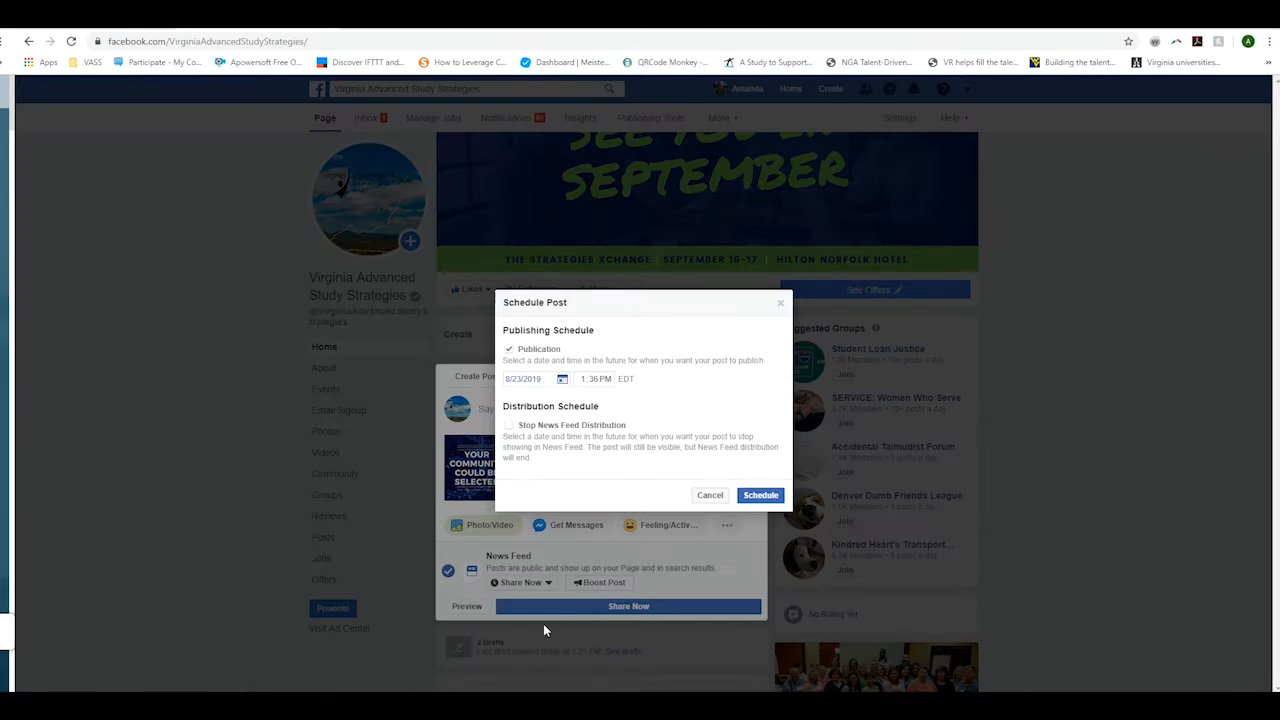
pyautogui.click(562, 379)
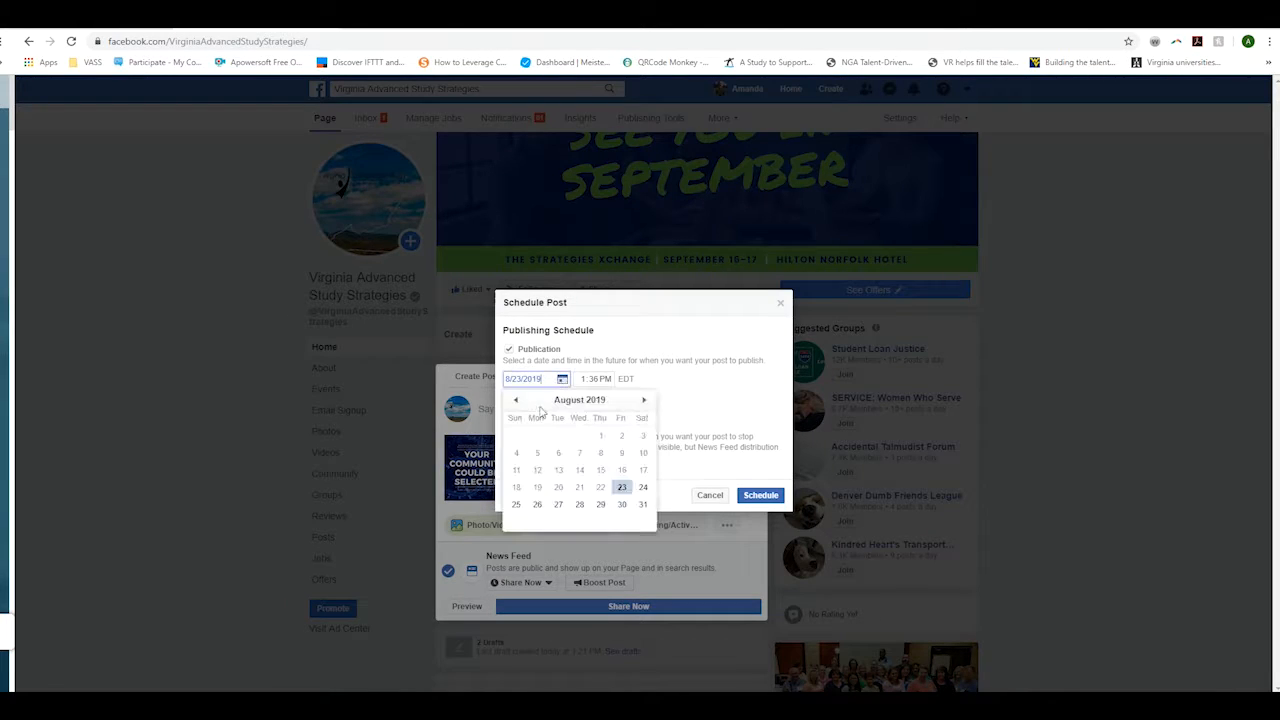
pyautogui.click(539, 505)
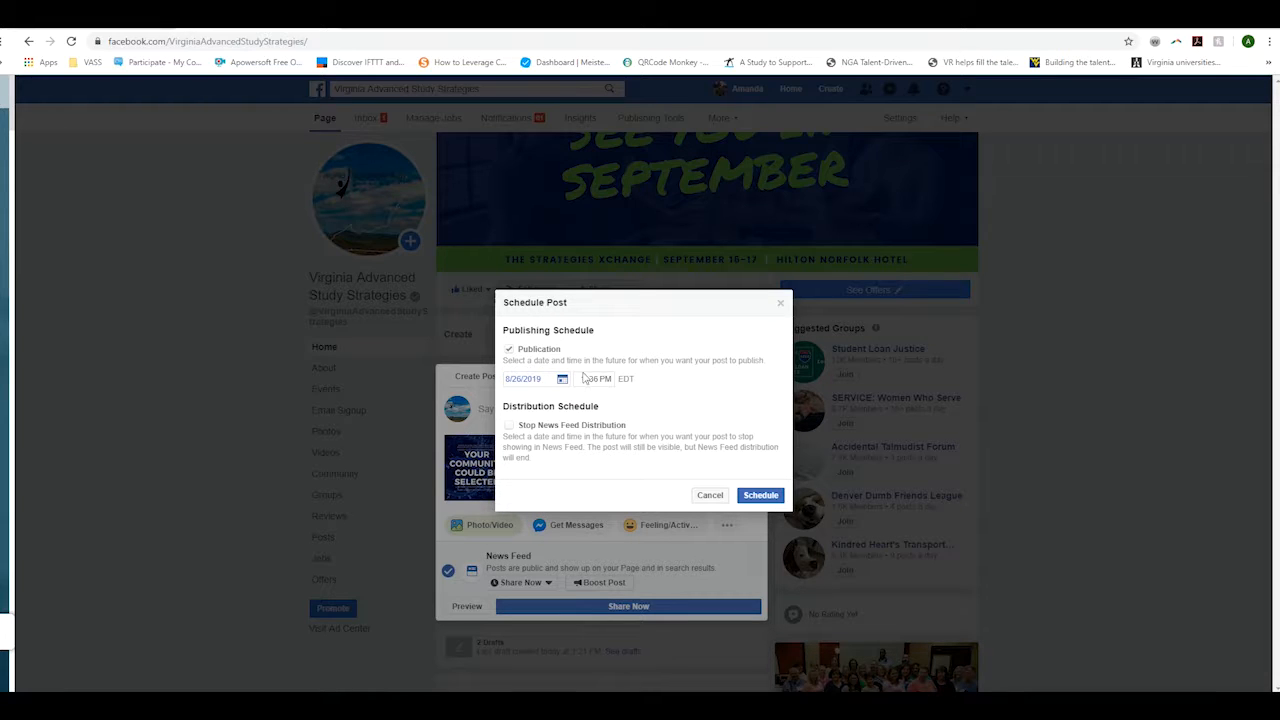
pyautogui.click(585, 379)
pyautogui.write('9:00')
pyautogui.click(759, 494)
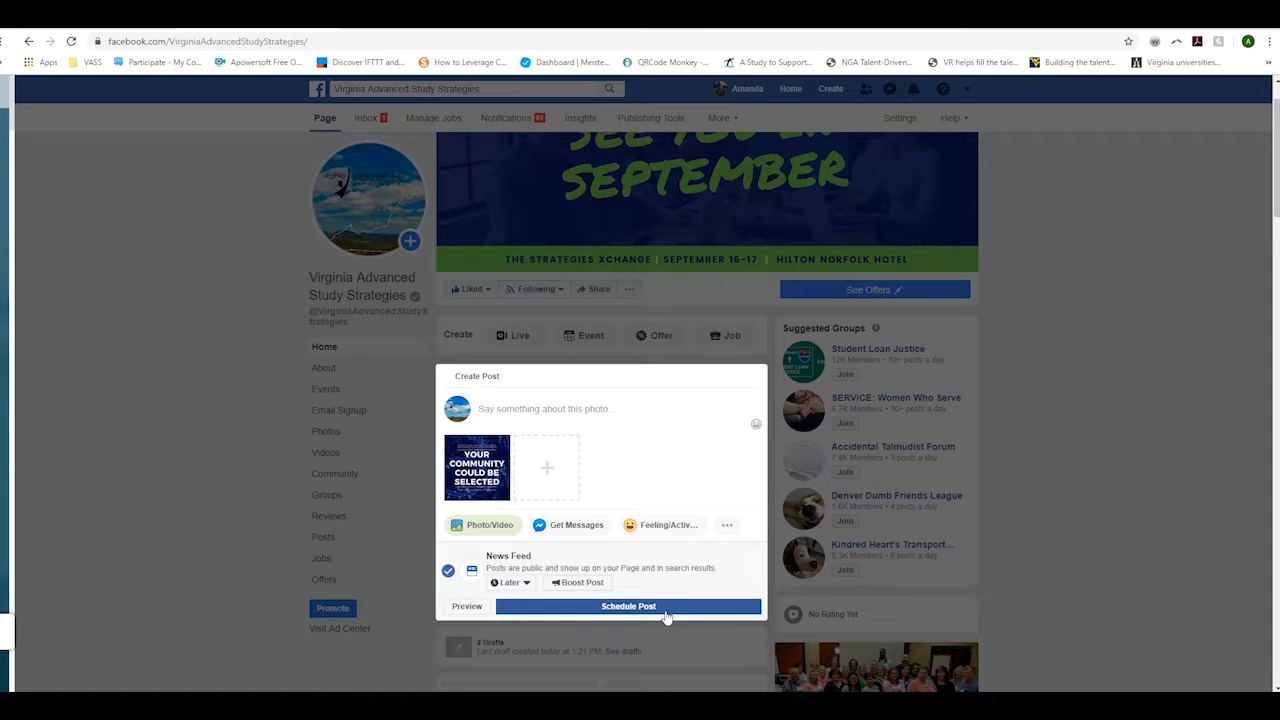
# - Preview the photo post, then confirm it as a scheduled post
pyautogui.click(467, 607)
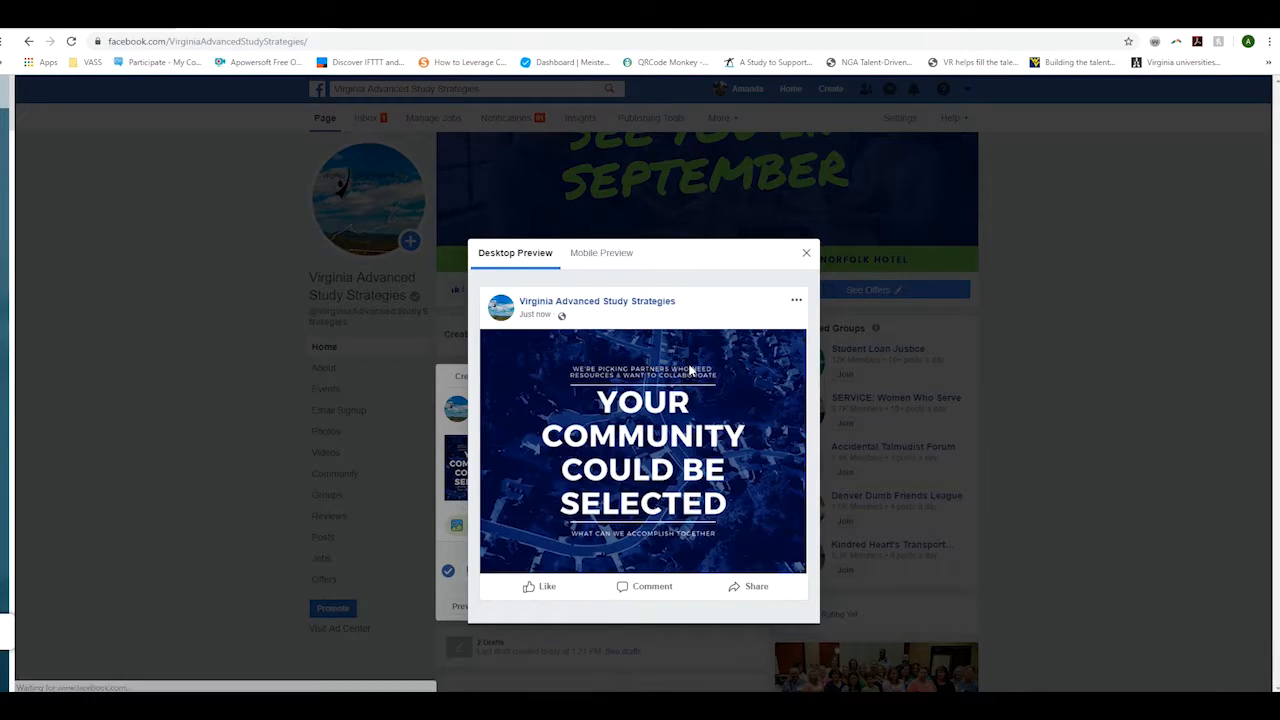
pyautogui.click(806, 252)
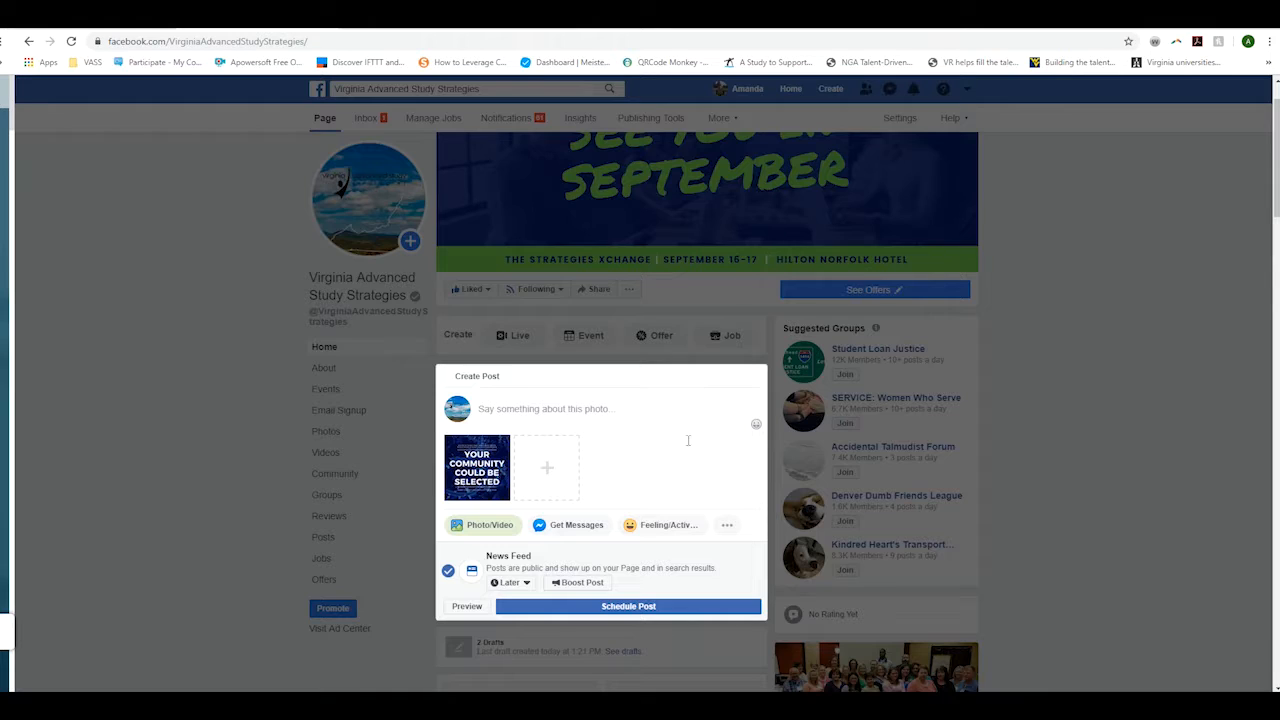
pyautogui.click(610, 607)
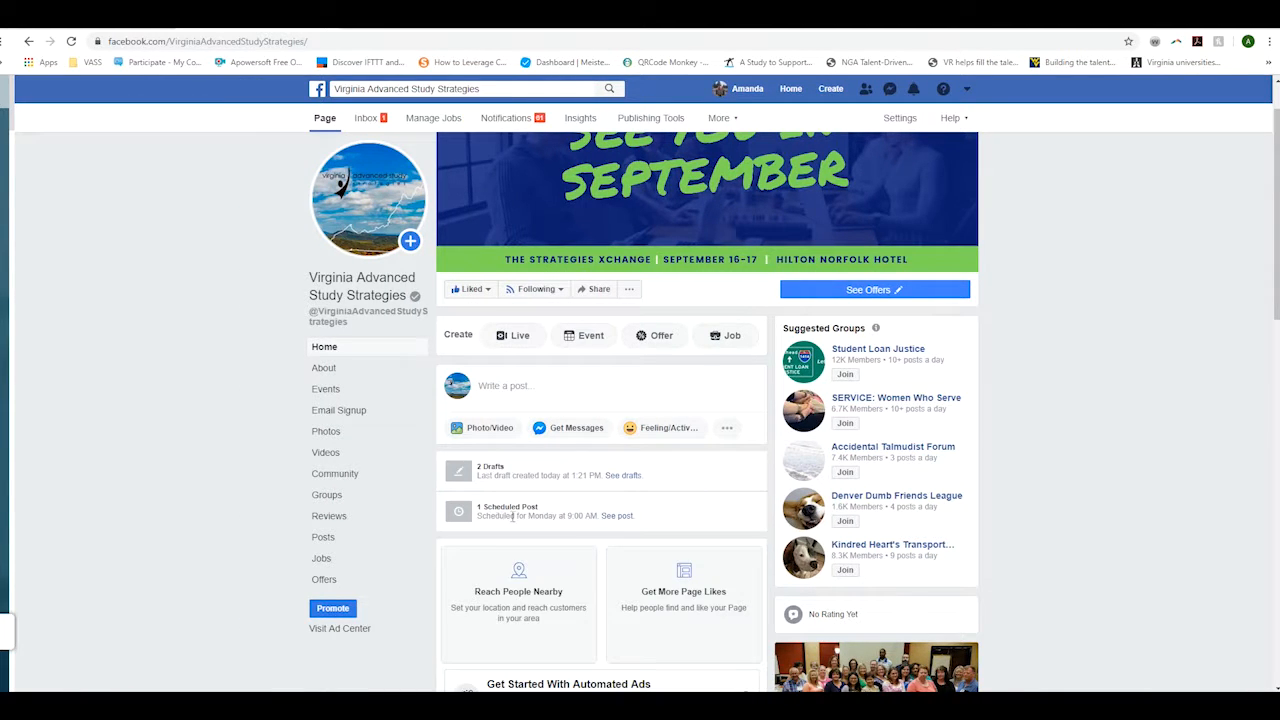
# - Add the caption #InnovationXchange to the scheduled photo post and return to the Page home
pyautogui.click(615, 516)
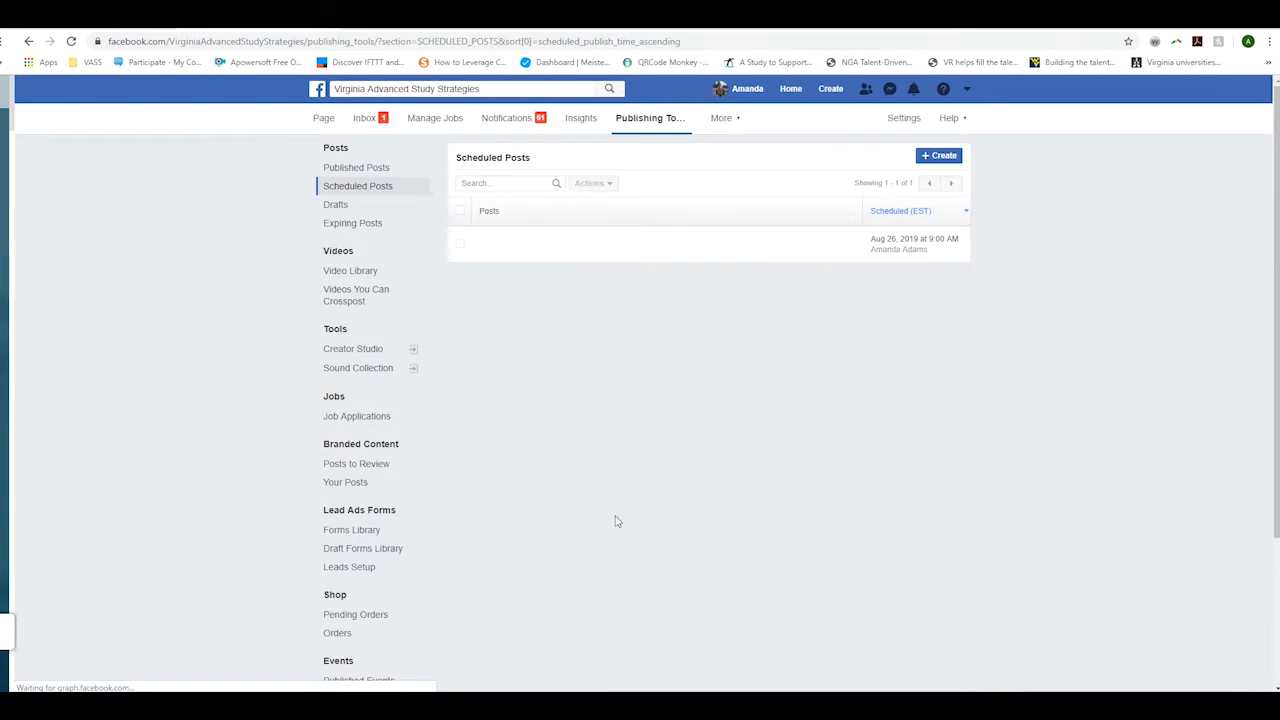
pyautogui.click(684, 258)
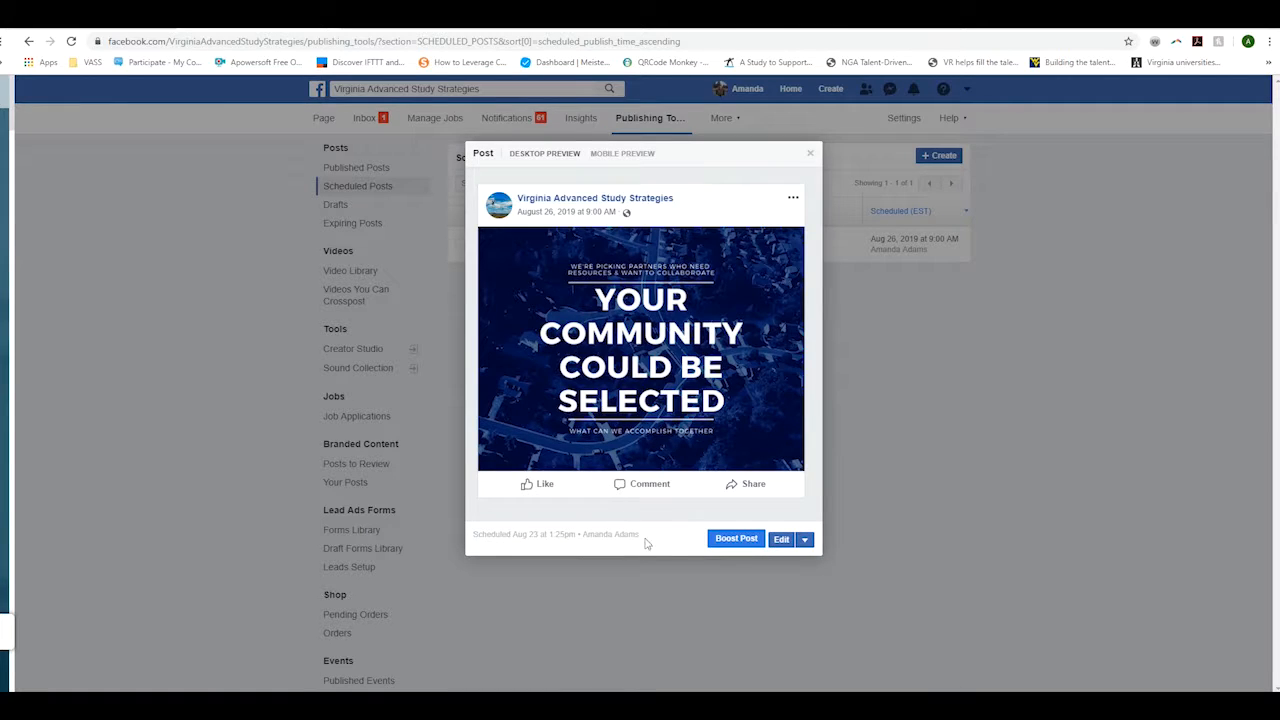
pyautogui.click(781, 539)
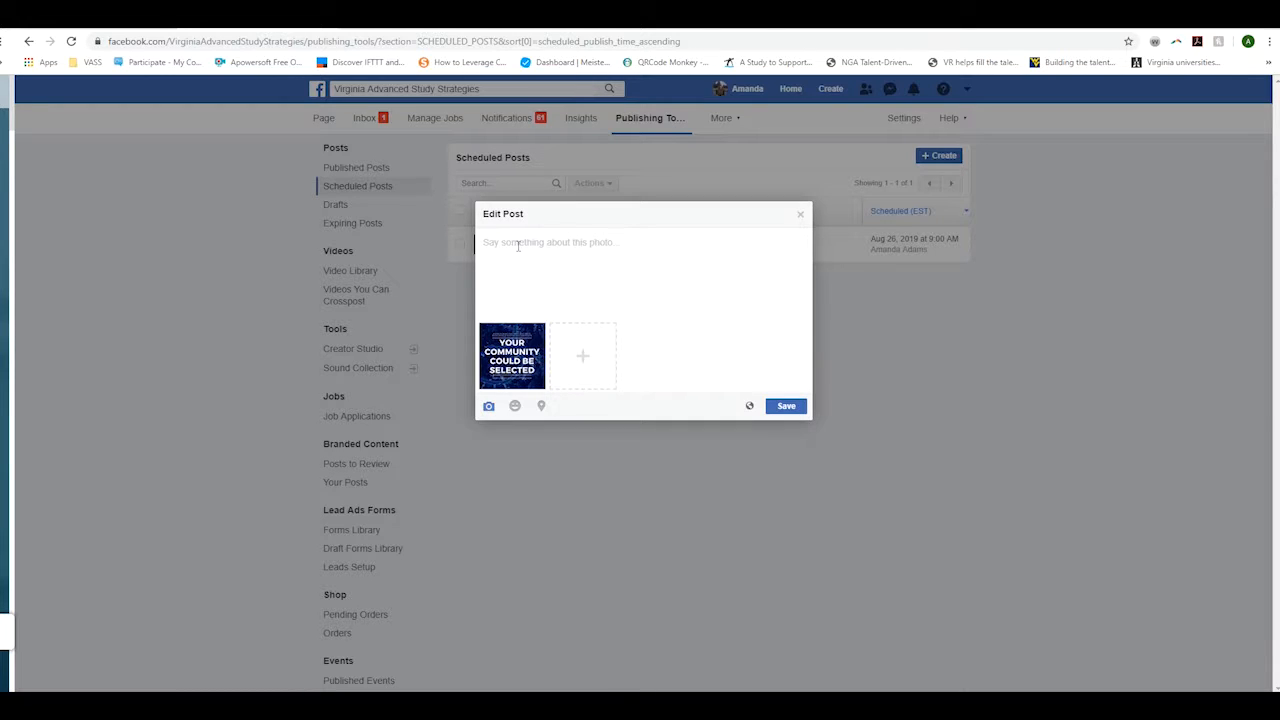
pyautogui.write('#Innovatio')
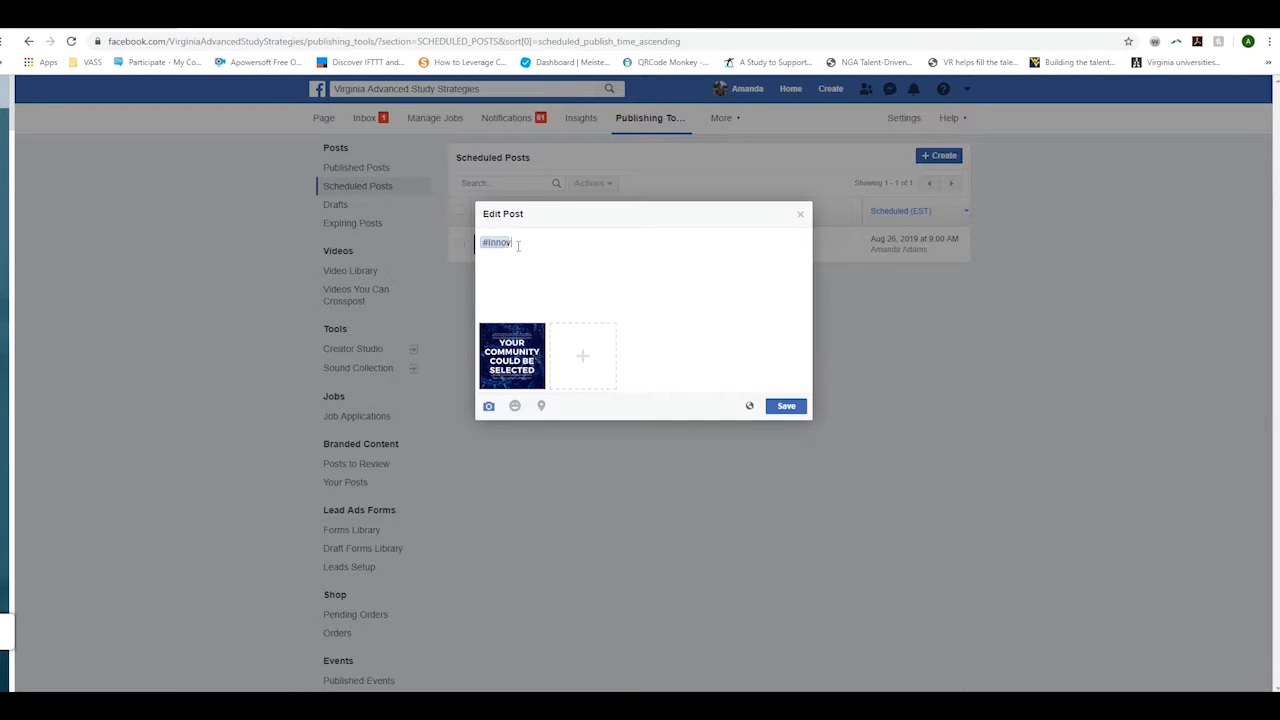
pyautogui.write('nXchange')
pyautogui.click(786, 406)
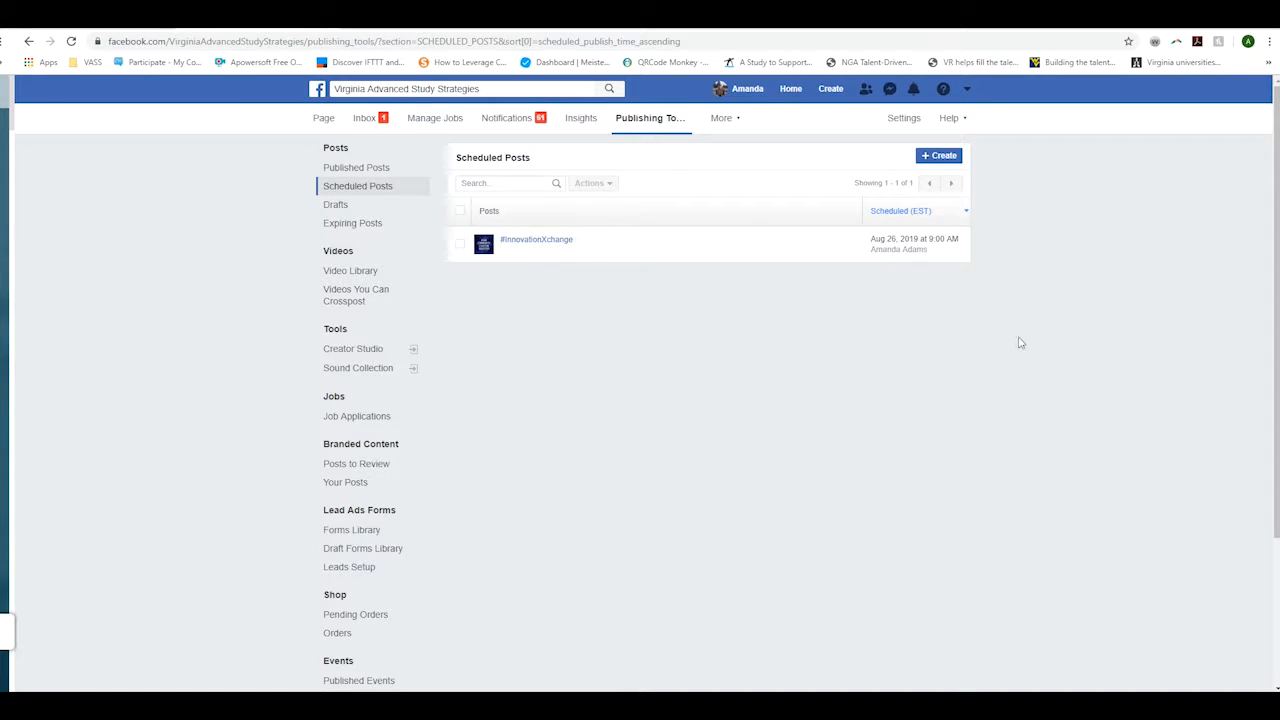
pyautogui.click(323, 118)
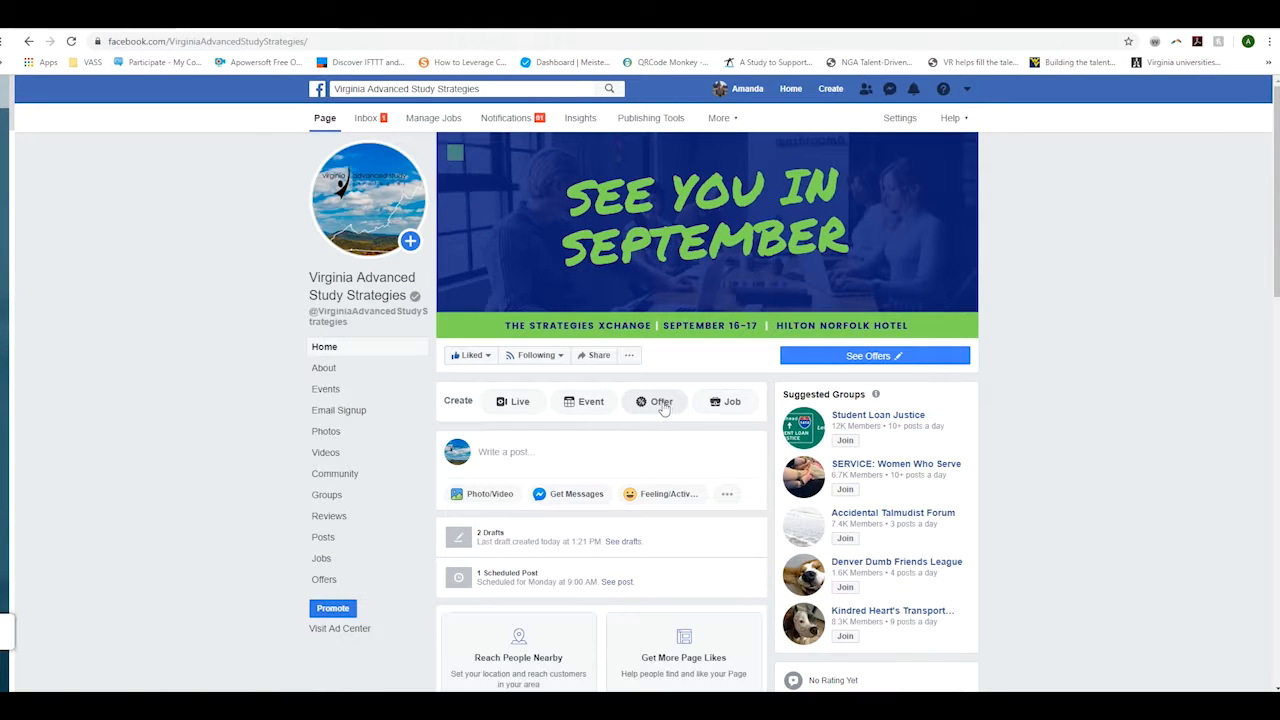
# - Scroll down the Page timeline past Videos and Groups to the Chick-fil-A dinner post
pyautogui.scroll(-10, 663, 408)
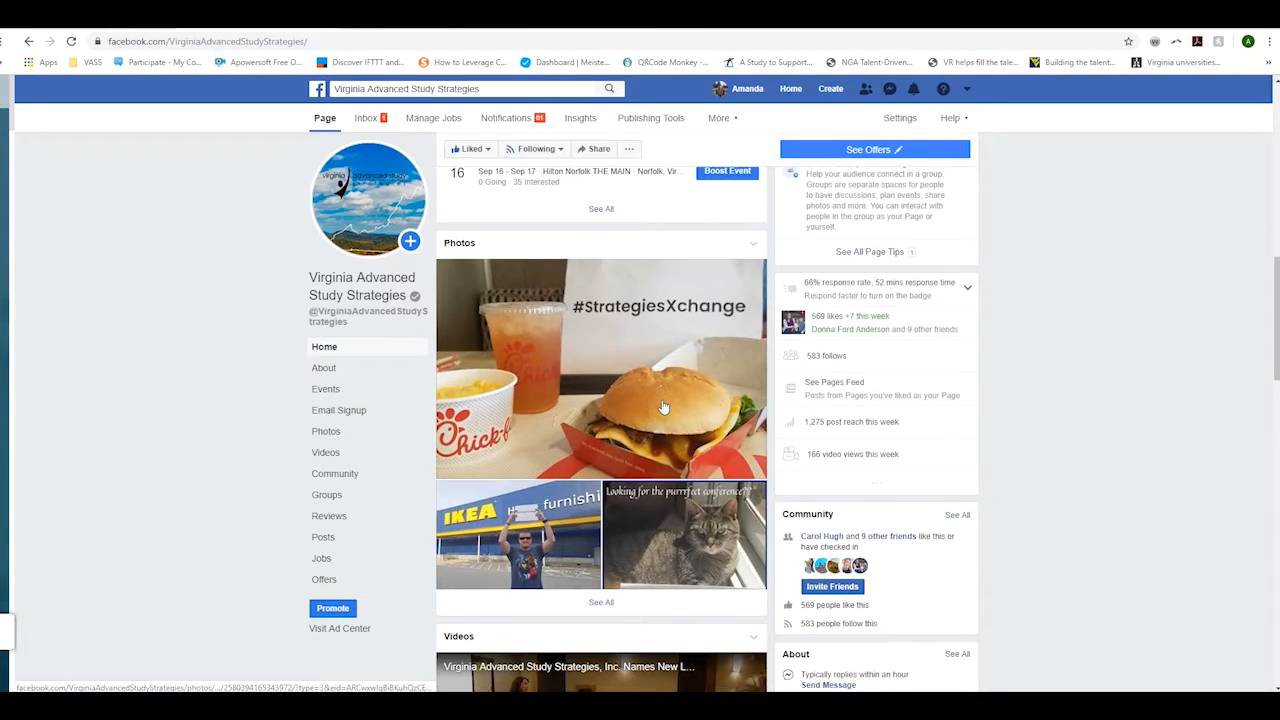
pyautogui.scroll(-3, 663, 408)
pyautogui.scroll(-7, 663, 408)
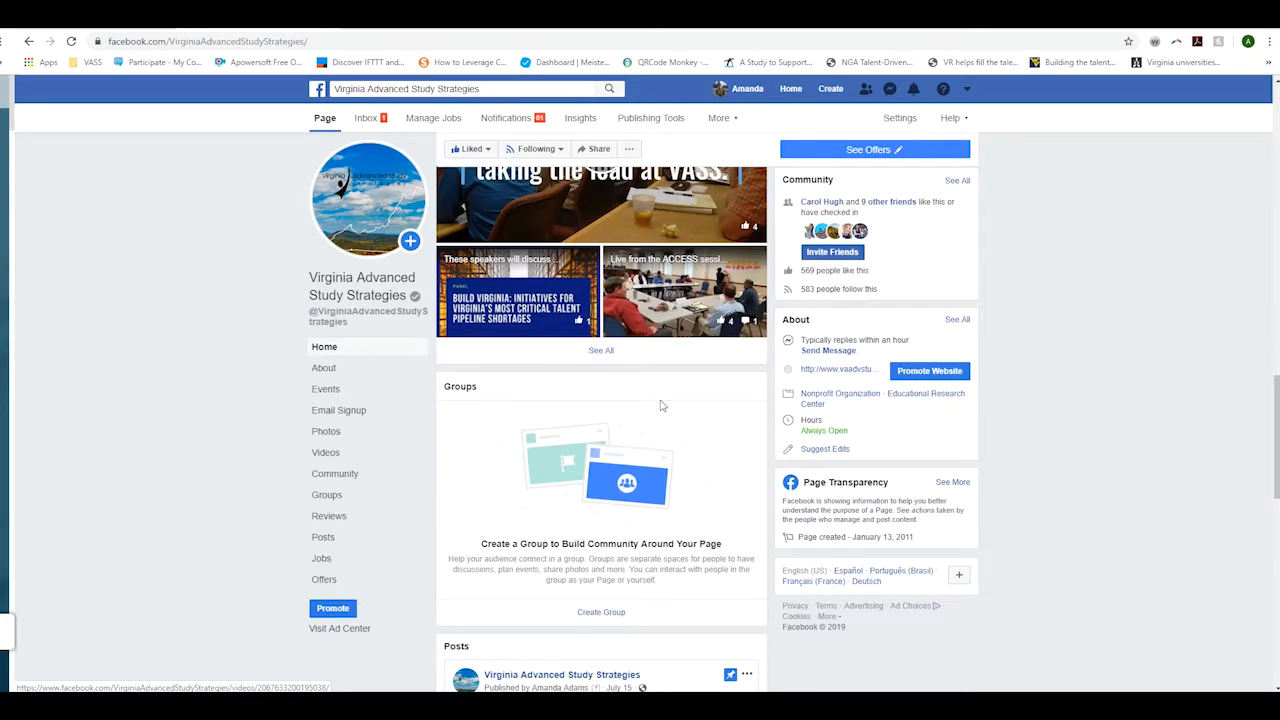
pyautogui.scroll(-1, 663, 404)
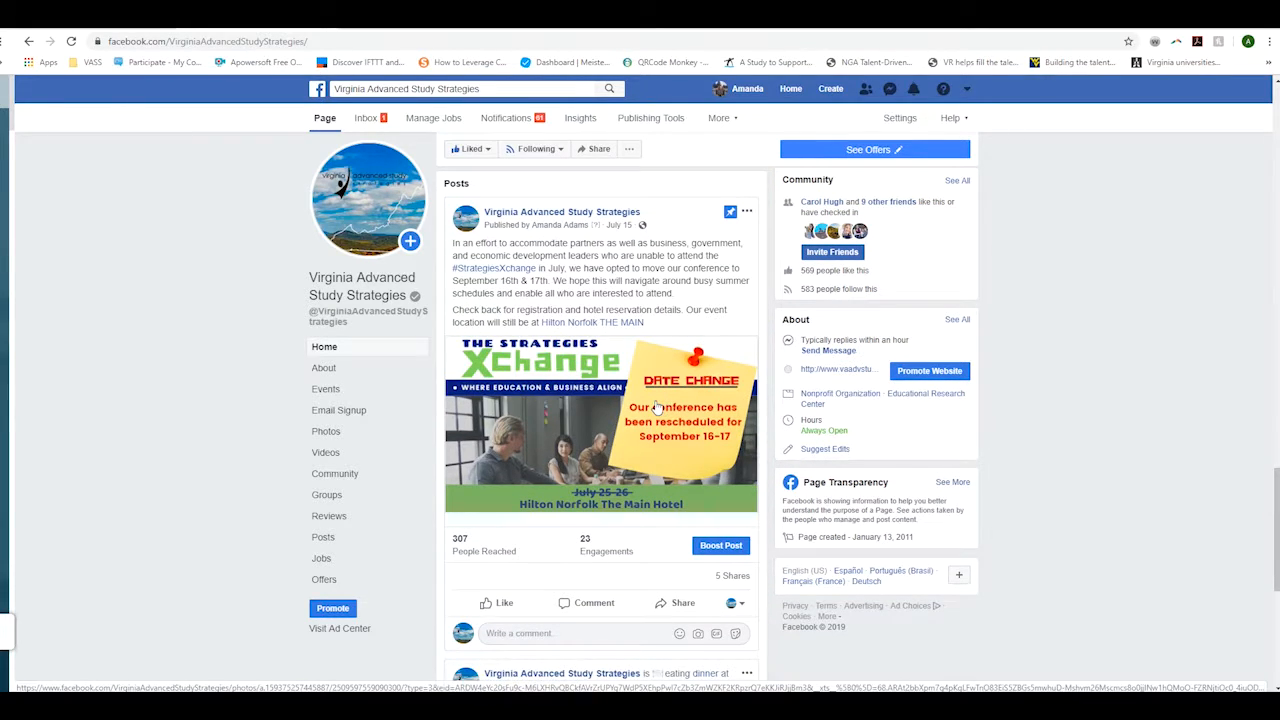
pyautogui.scroll(-4, 657, 407)
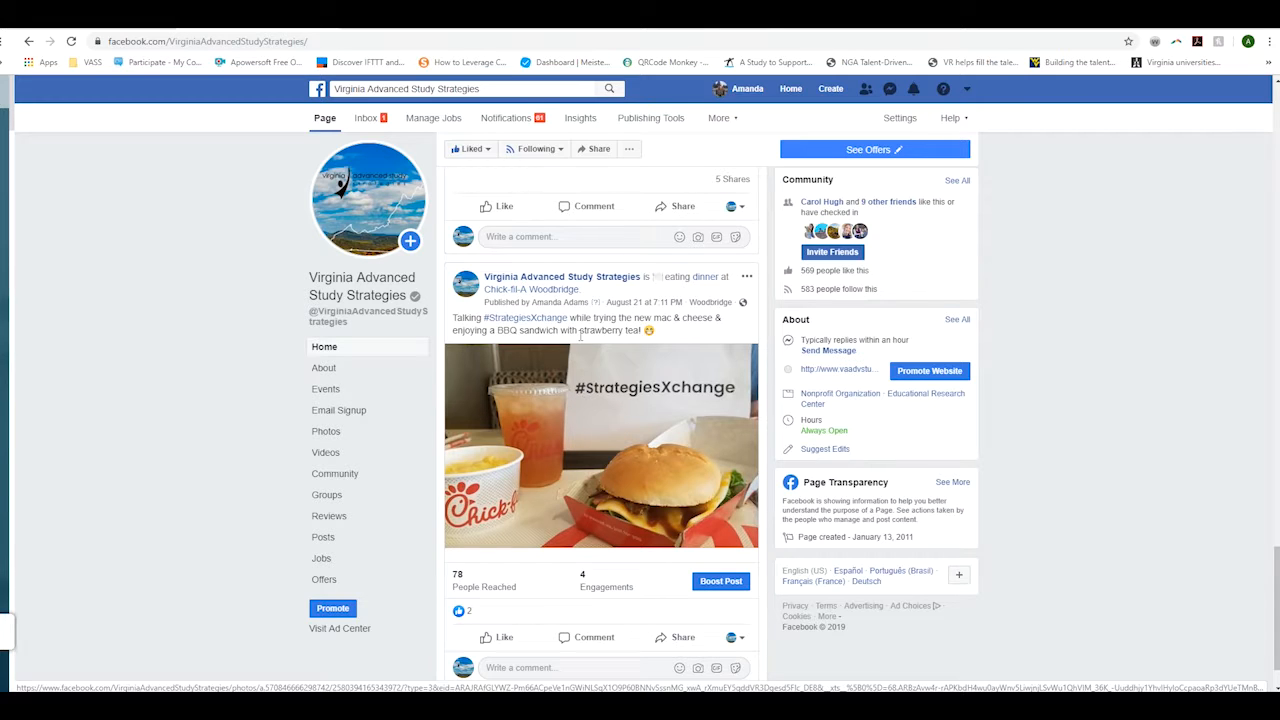
# - Open the Chick-fil-A dinner post in the post editor and save it
pyautogui.click(747, 277)
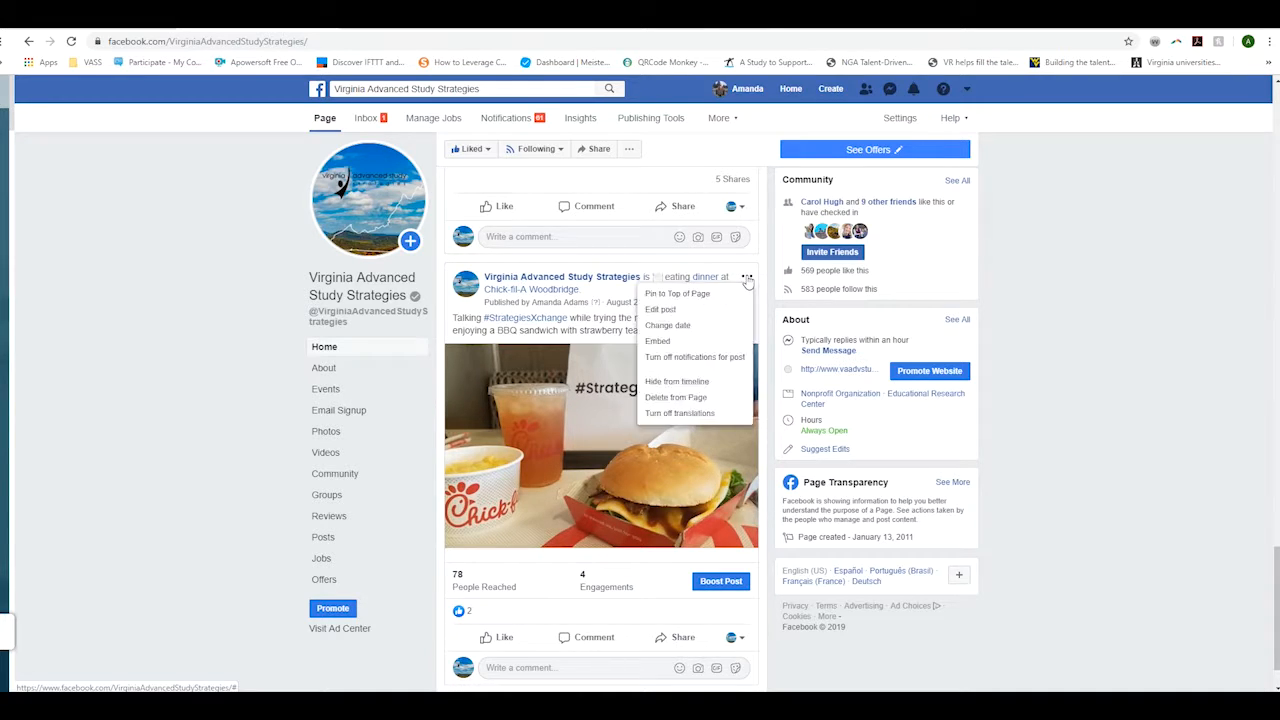
pyautogui.click(690, 310)
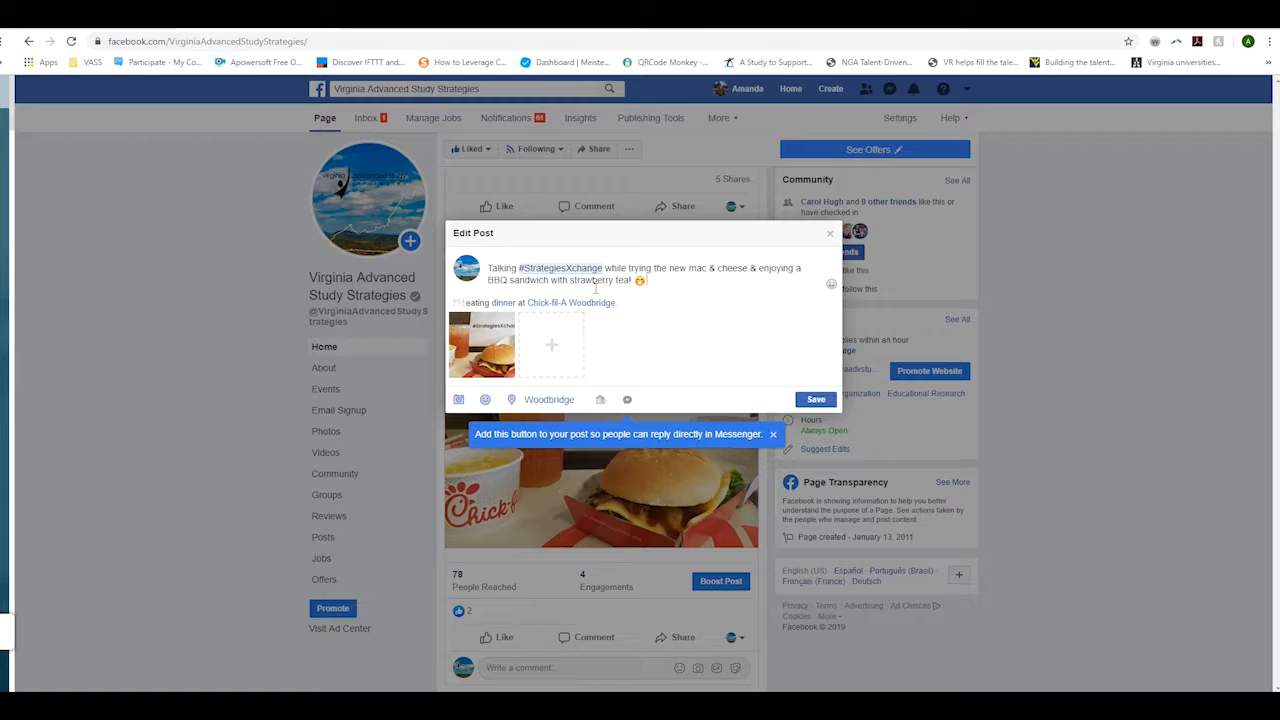
pyautogui.click(816, 399)
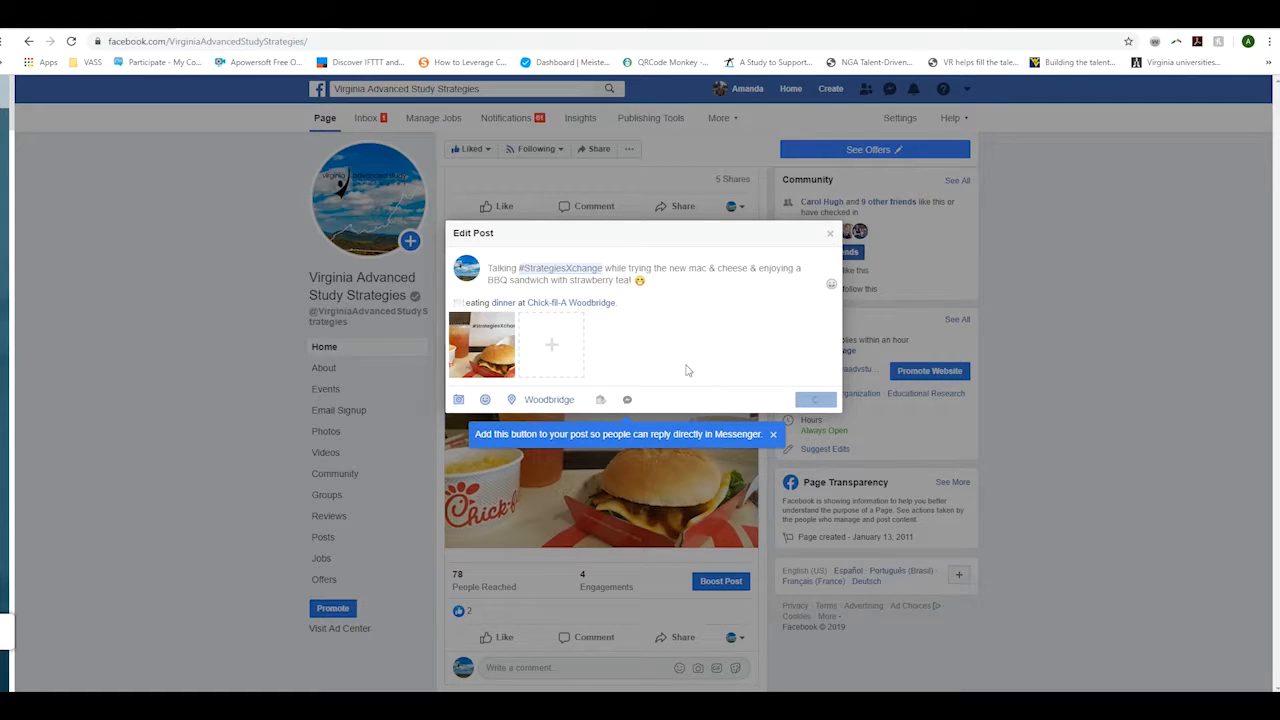
# - Scroll back up to the Write a post box at the top of the Page
pyautogui.scroll(-1, 618, 403)
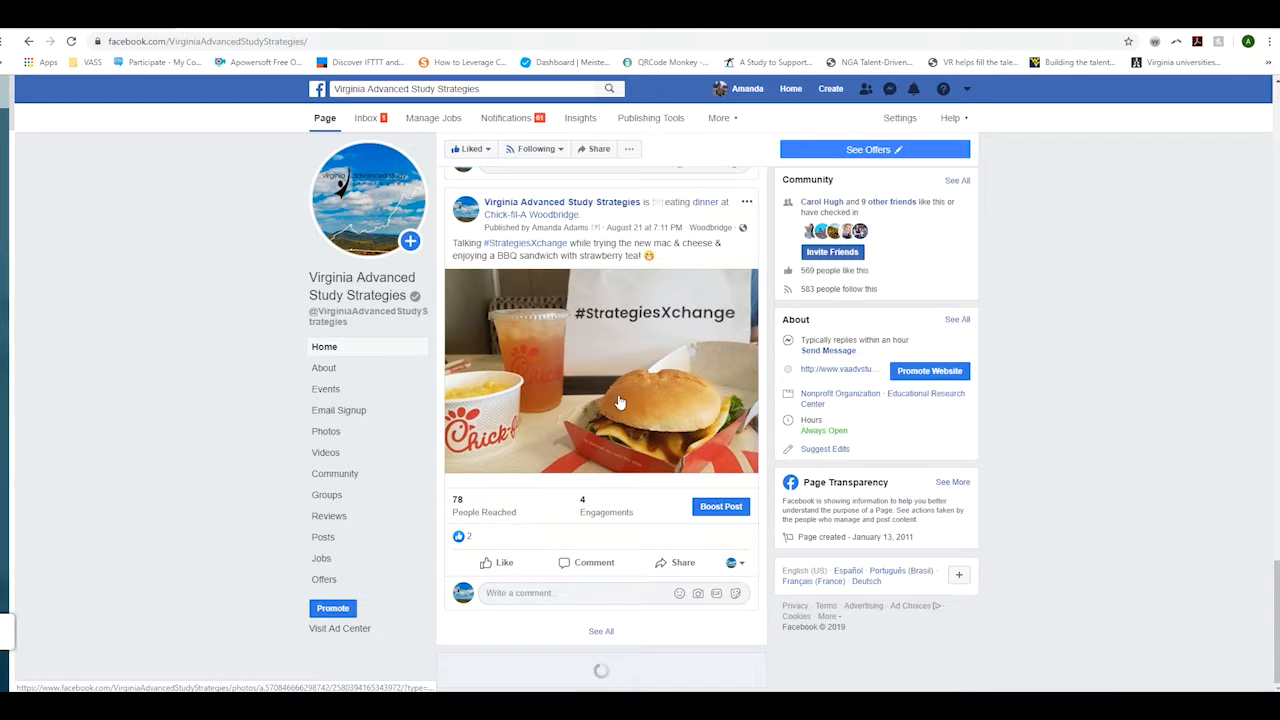
pyautogui.scroll(3, 610, 425)
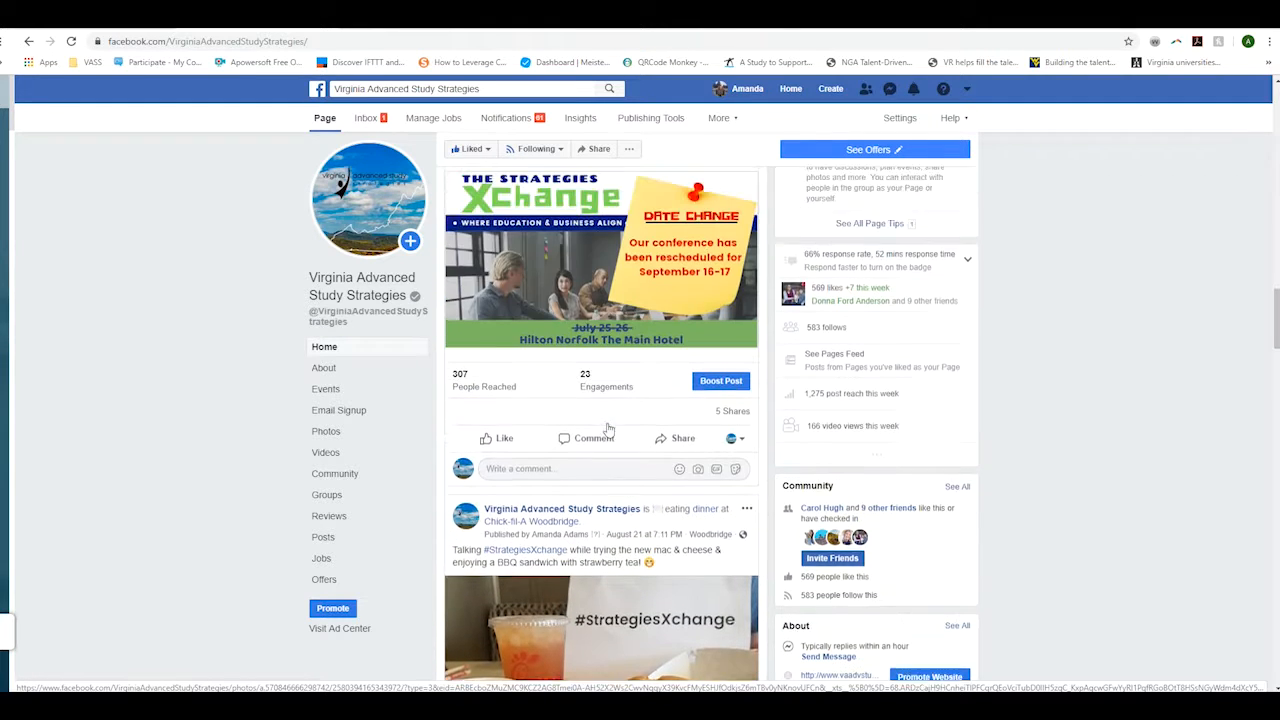
pyautogui.scroll(6, 608, 428)
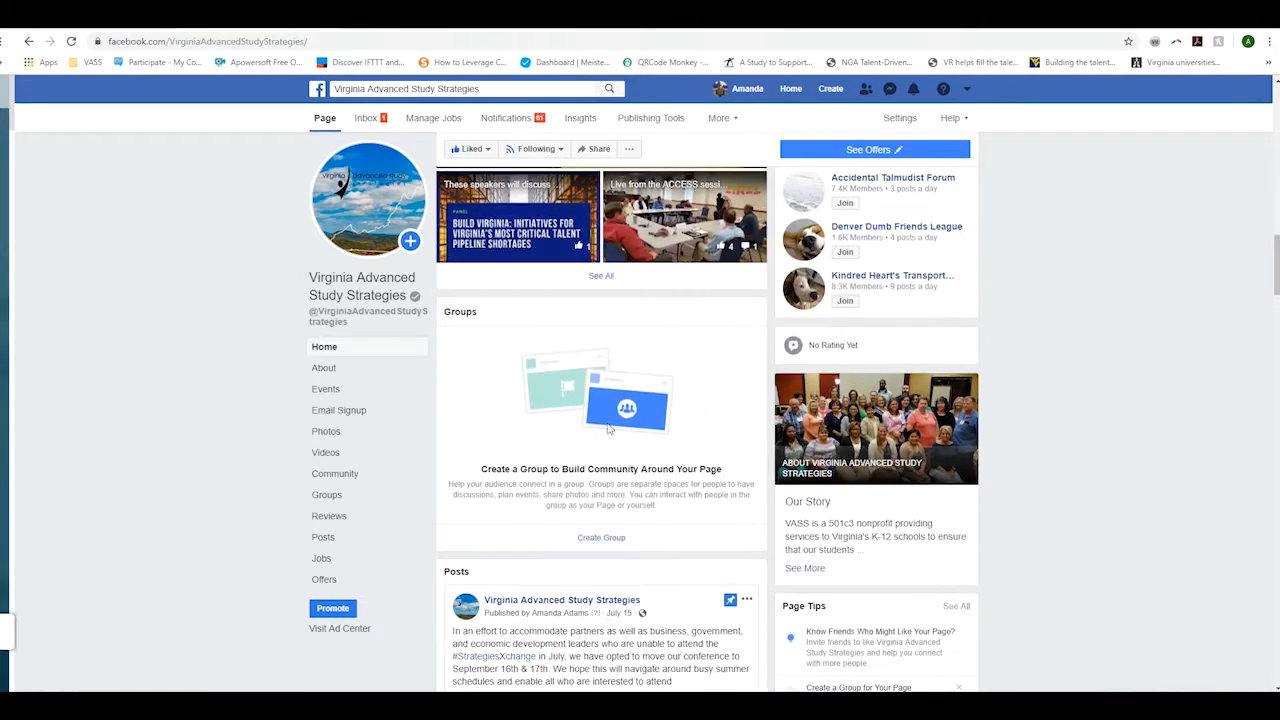
pyautogui.scroll(8, 608, 428)
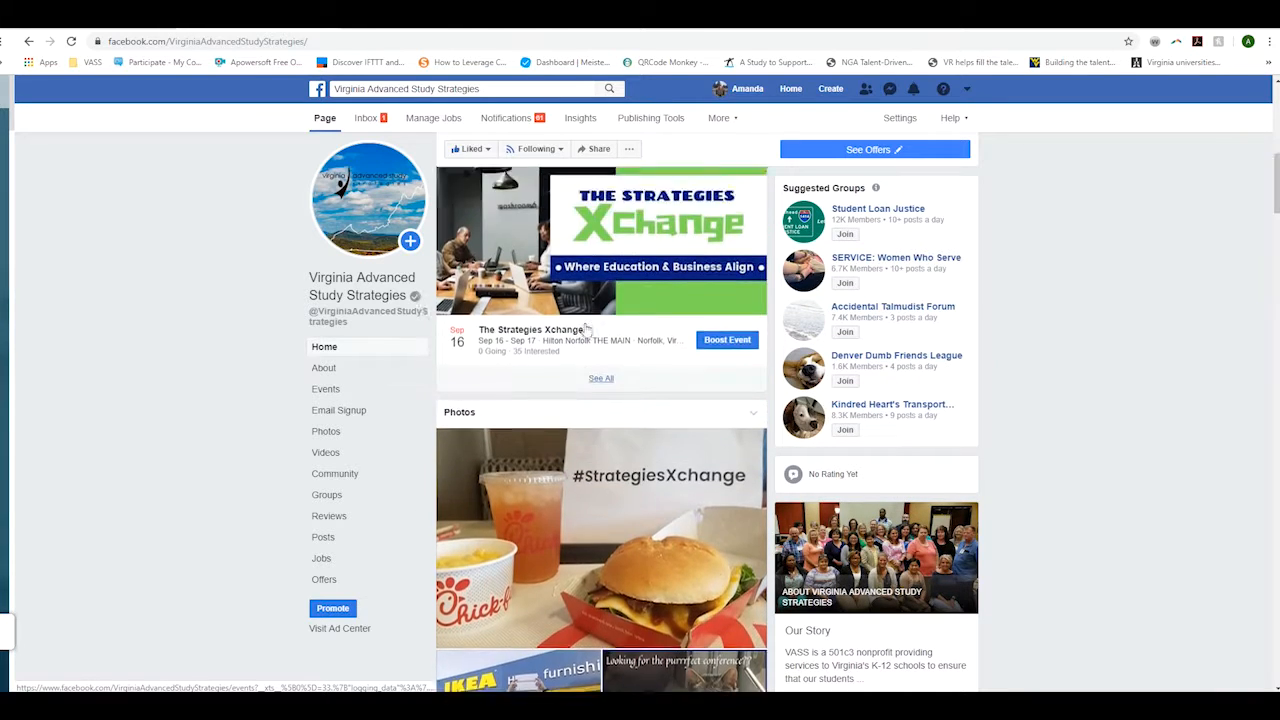
pyautogui.scroll(6, 588, 330)
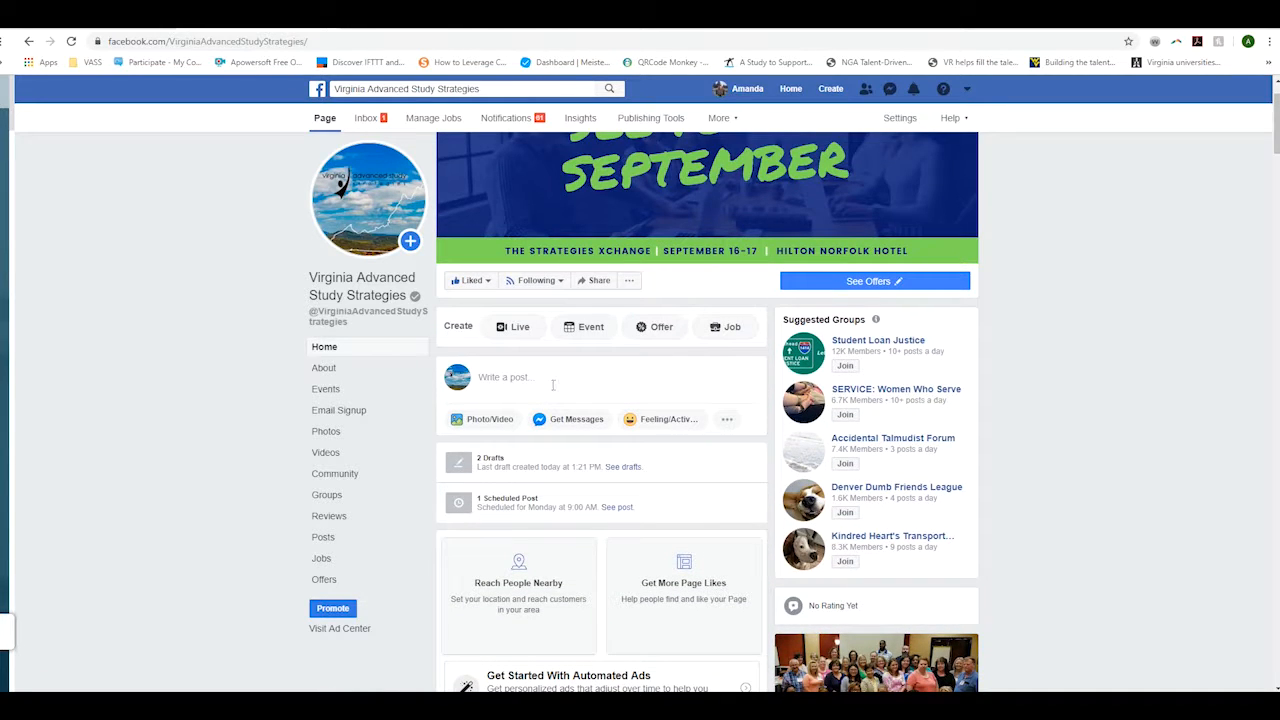
# - Browse and dismiss the Feeling/Activity list and emoji picker, leaving Create Post expanded
pyautogui.click(686, 420)
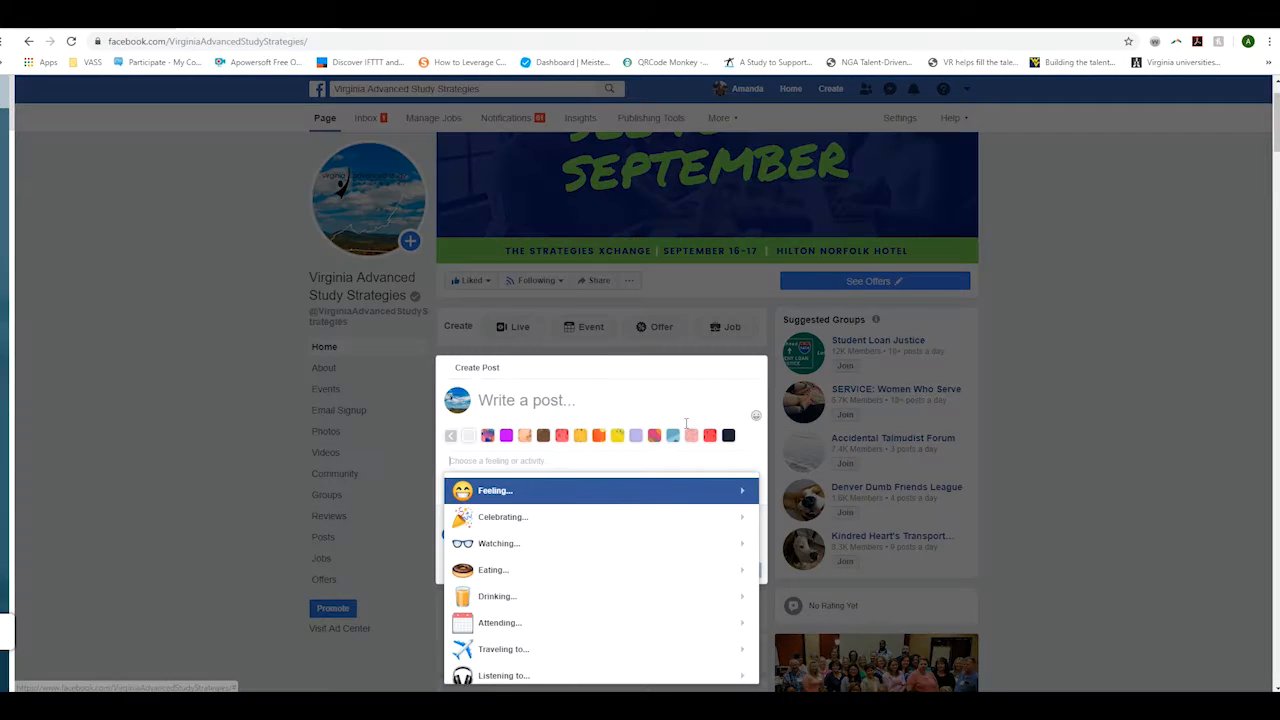
pyautogui.scroll(-4, 597, 597)
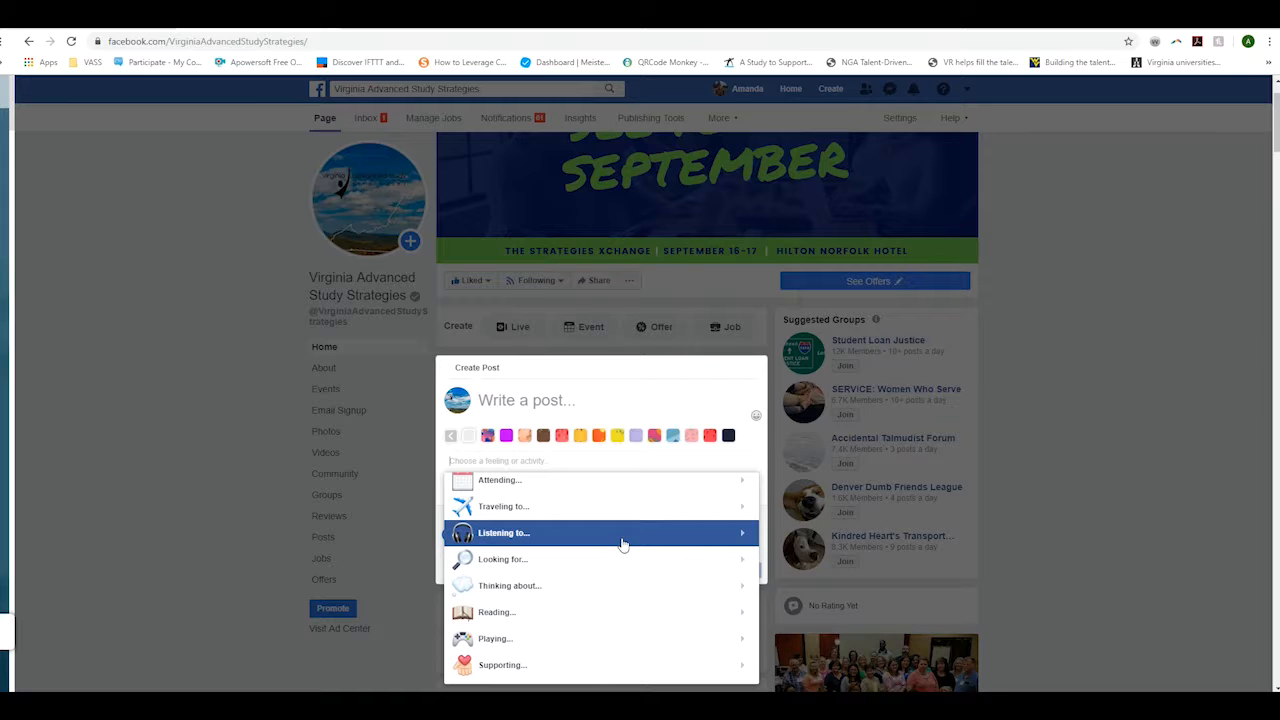
pyautogui.click(636, 407)
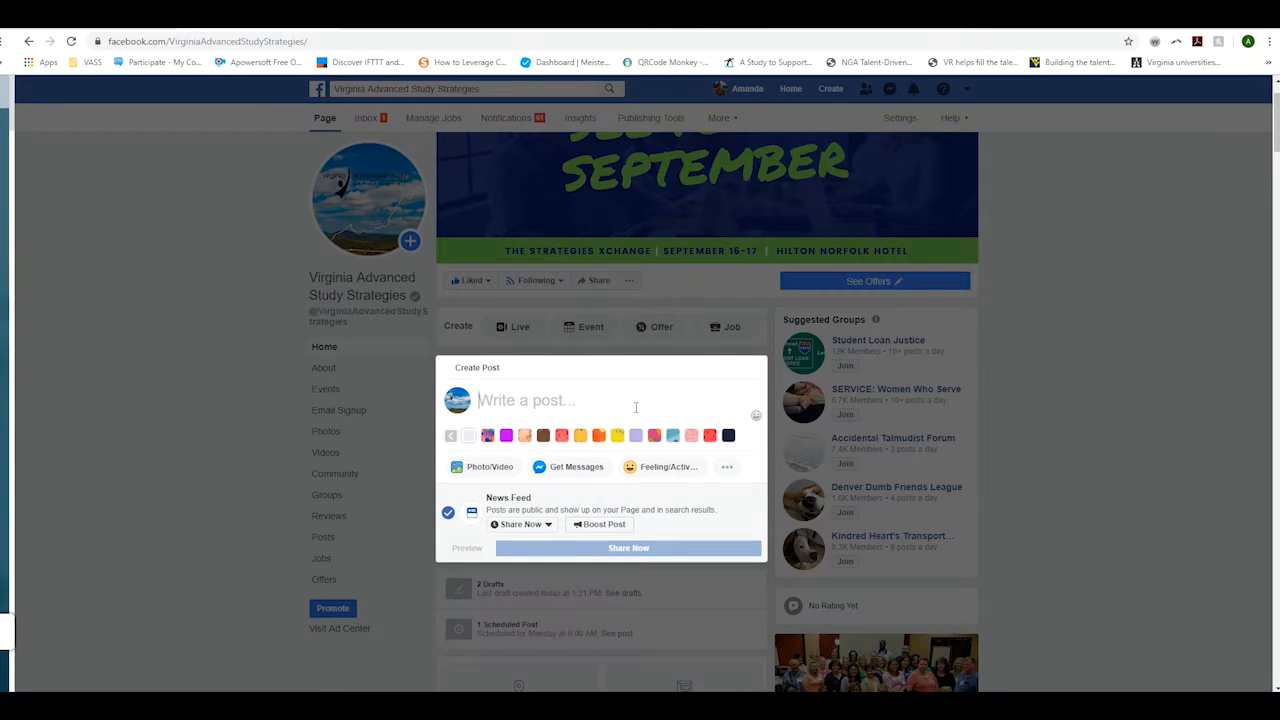
pyautogui.click(756, 415)
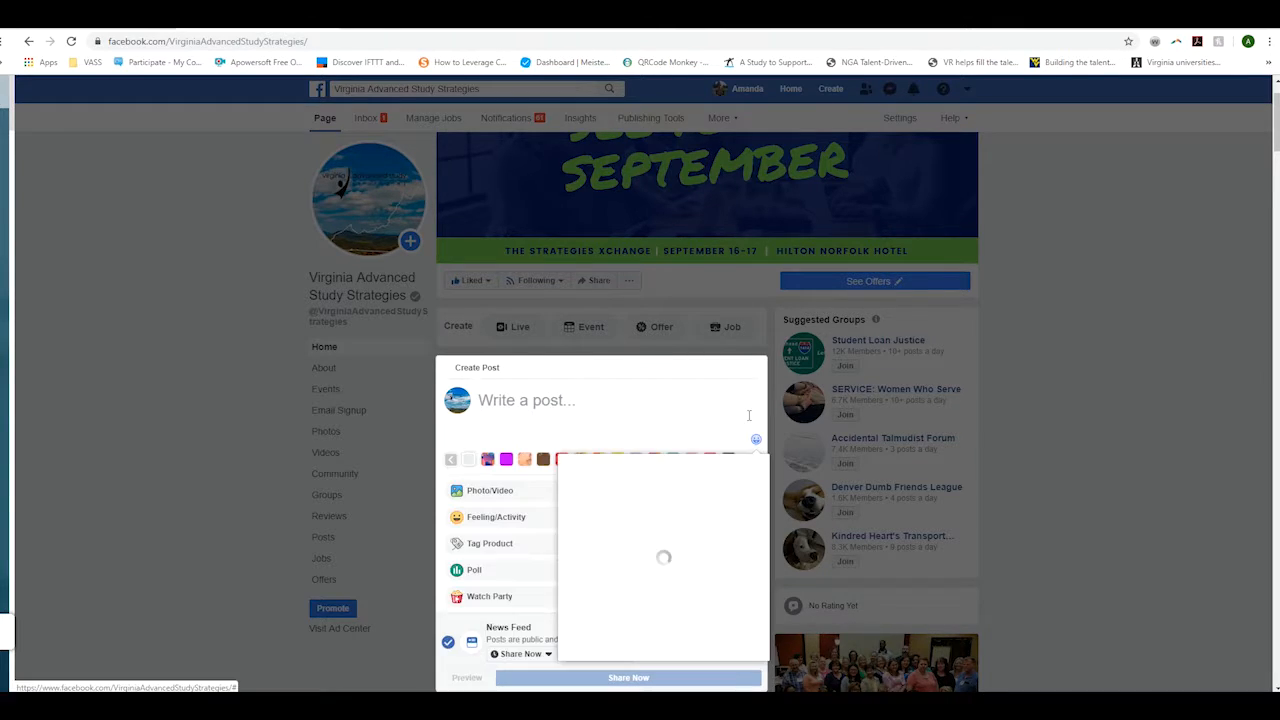
pyautogui.scroll(-3, 654, 531)
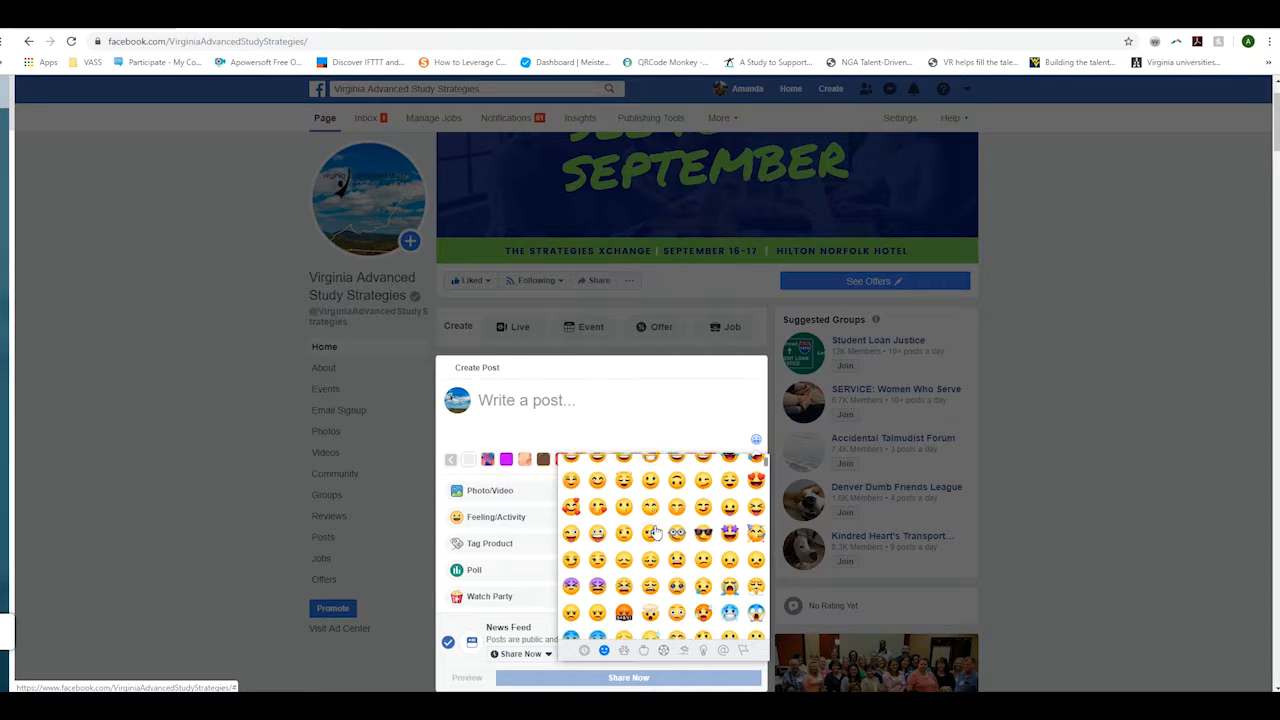
pyautogui.scroll(-5, 654, 531)
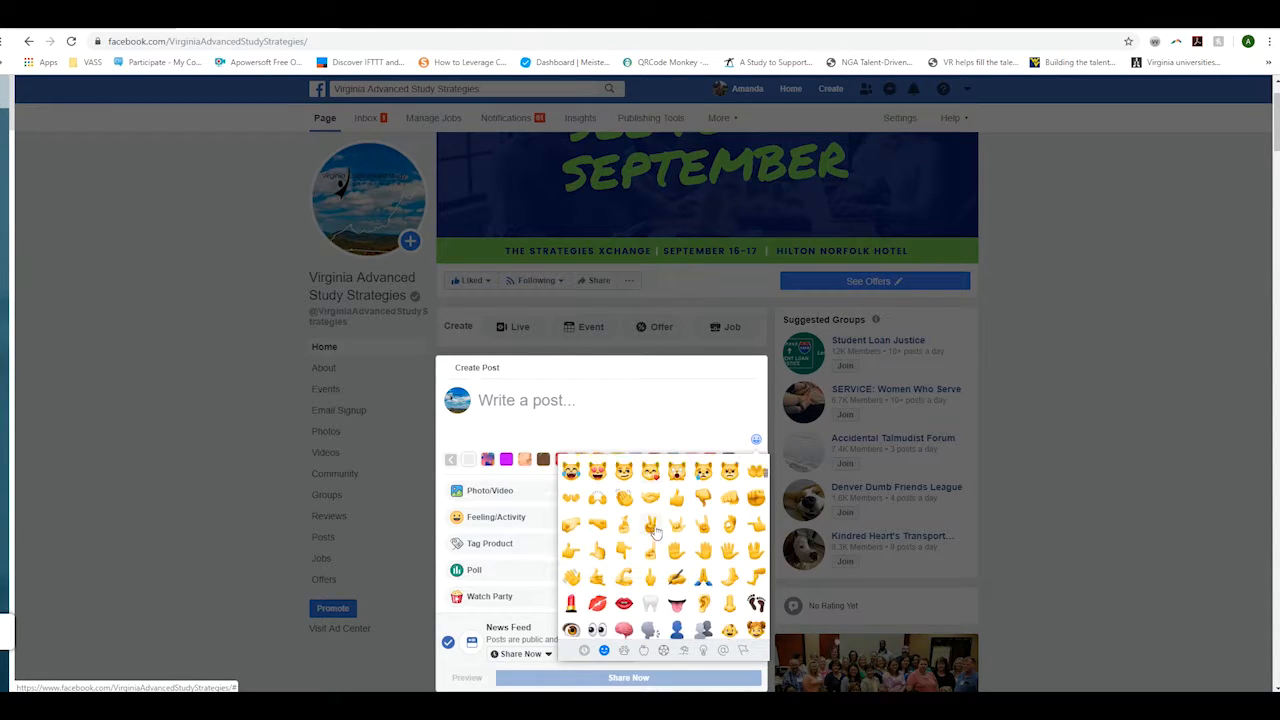
pyautogui.click(660, 410)
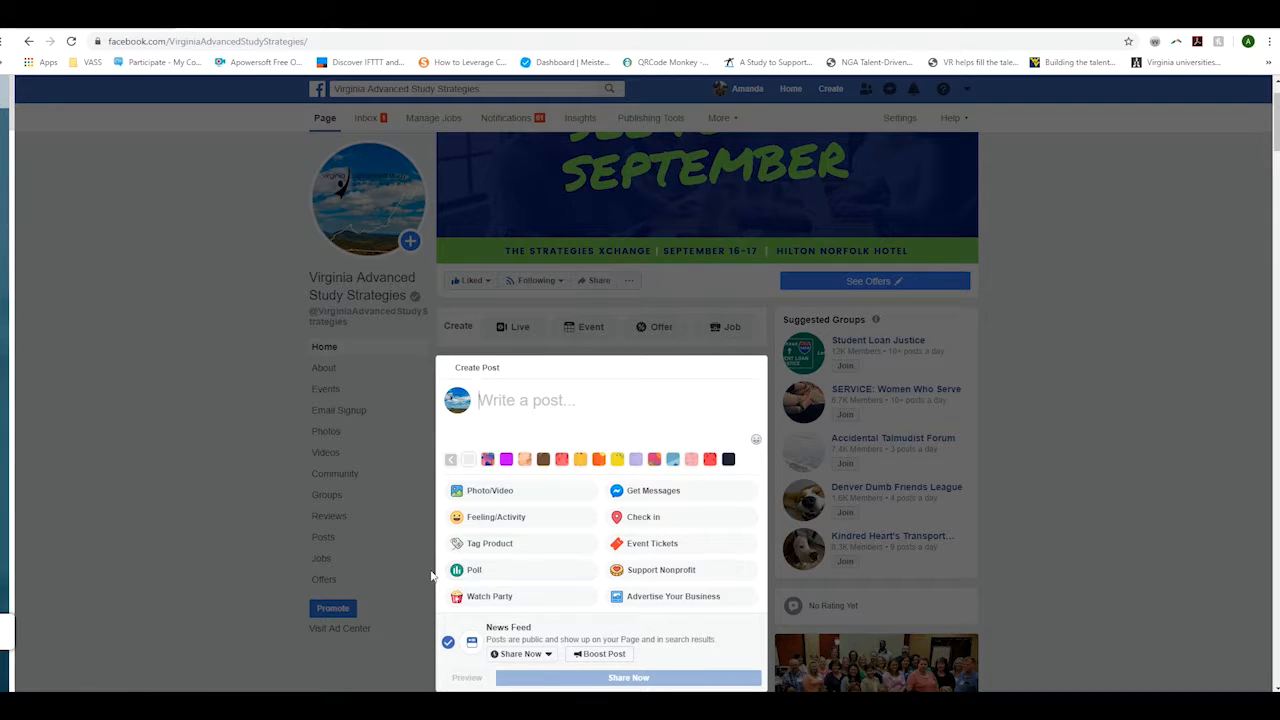
# - Make the new post a Poll with two blank options and a 1 week duration
pyautogui.click(490, 572)
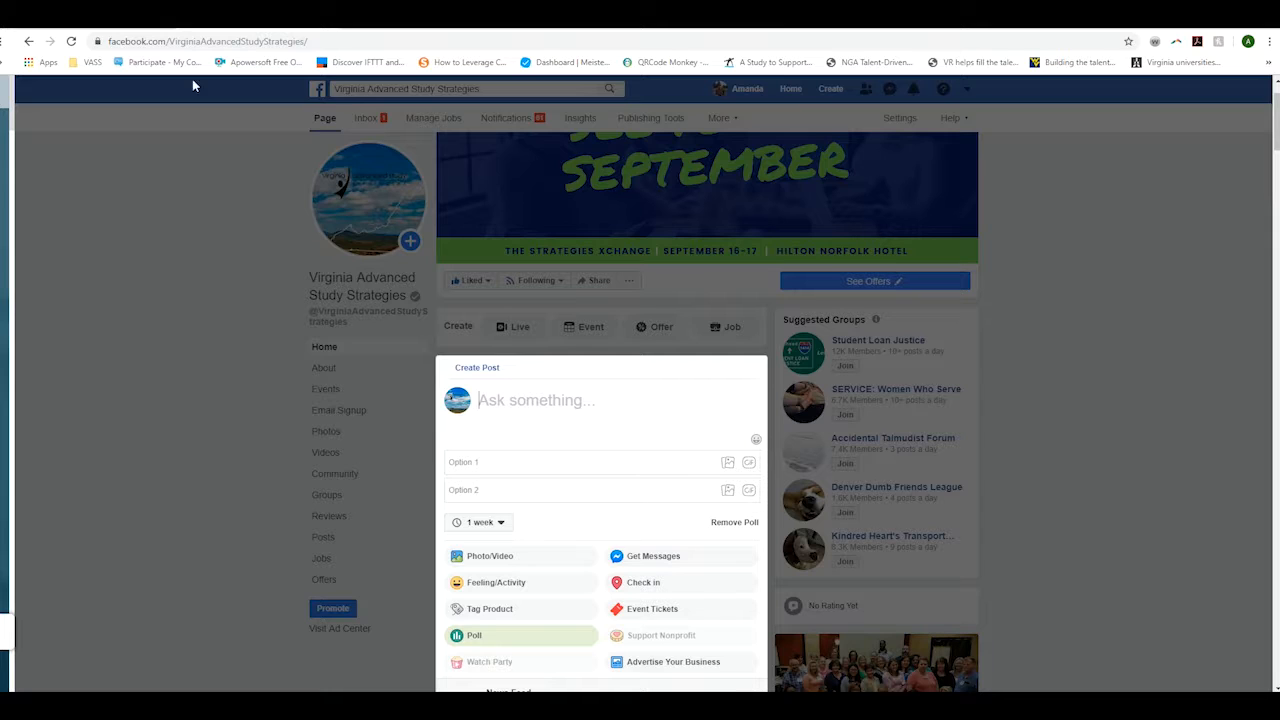
# - In a new tab, search 'cnn' and open CNN's 'The Amazon is burning' article
pyautogui.hotkey('ctrl', 't')
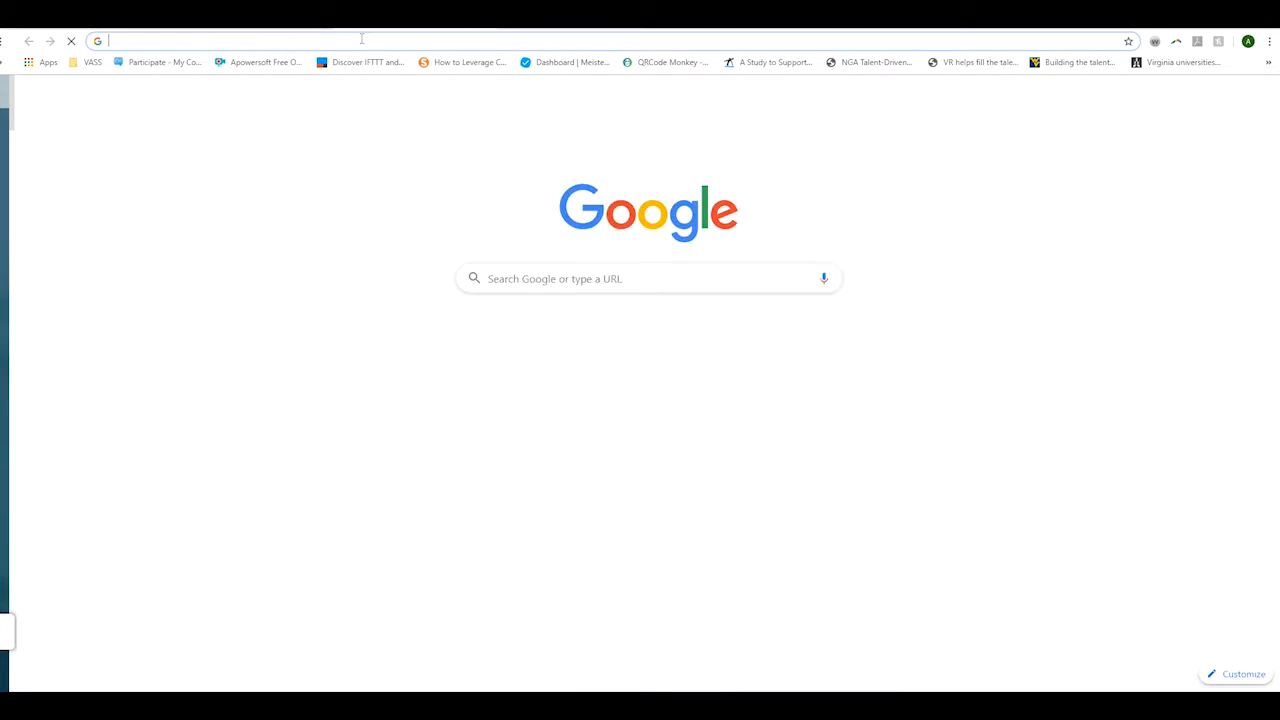
pyautogui.write('cnn')
pyautogui.press('Return')
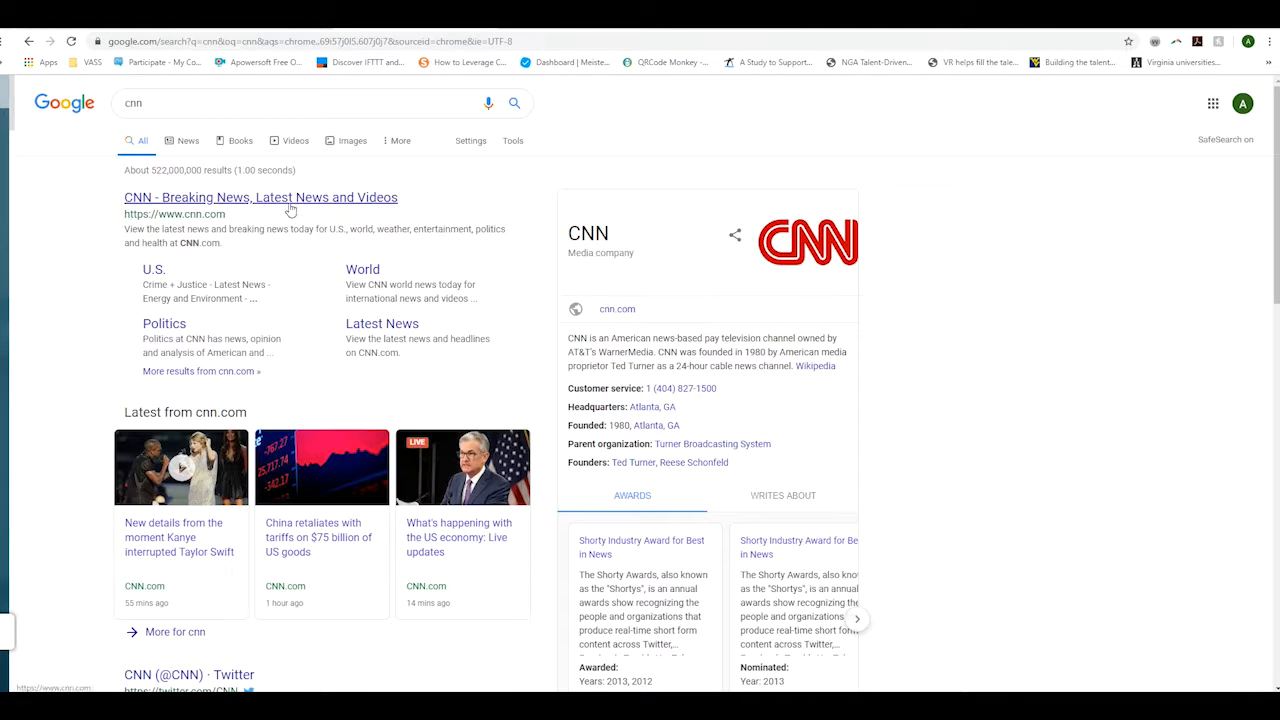
pyautogui.click(286, 202)
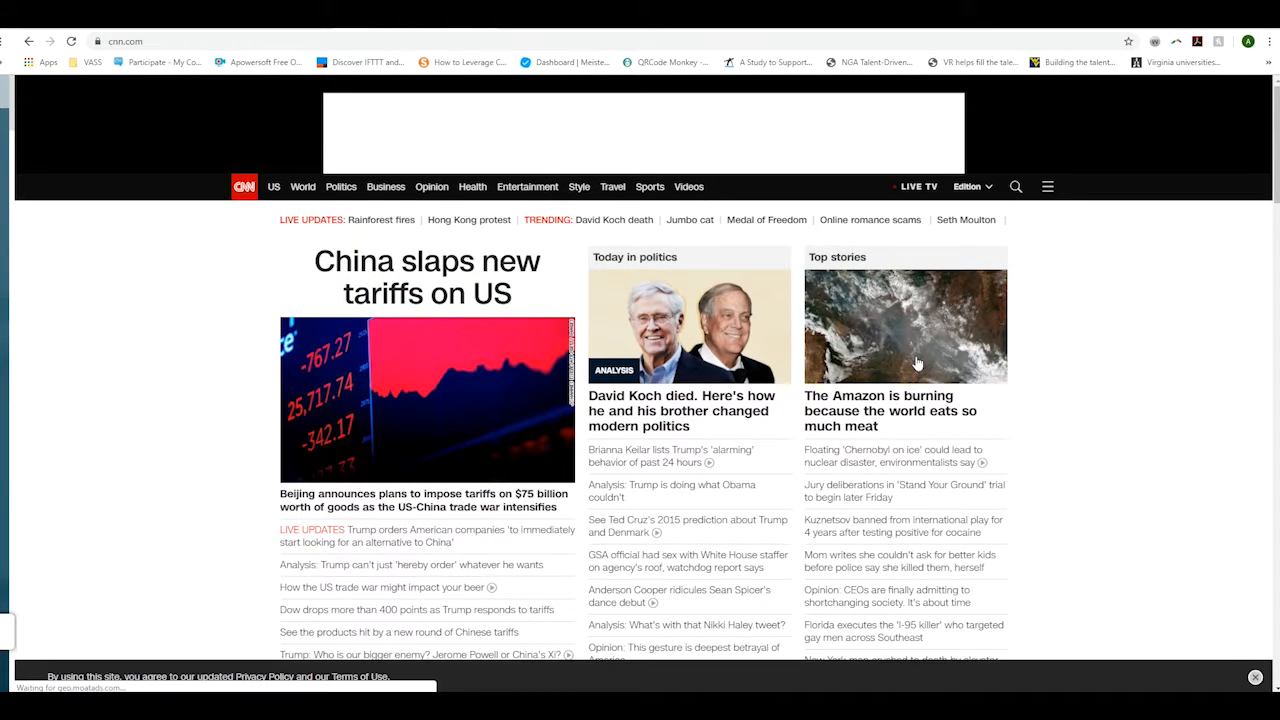
pyautogui.click(917, 363)
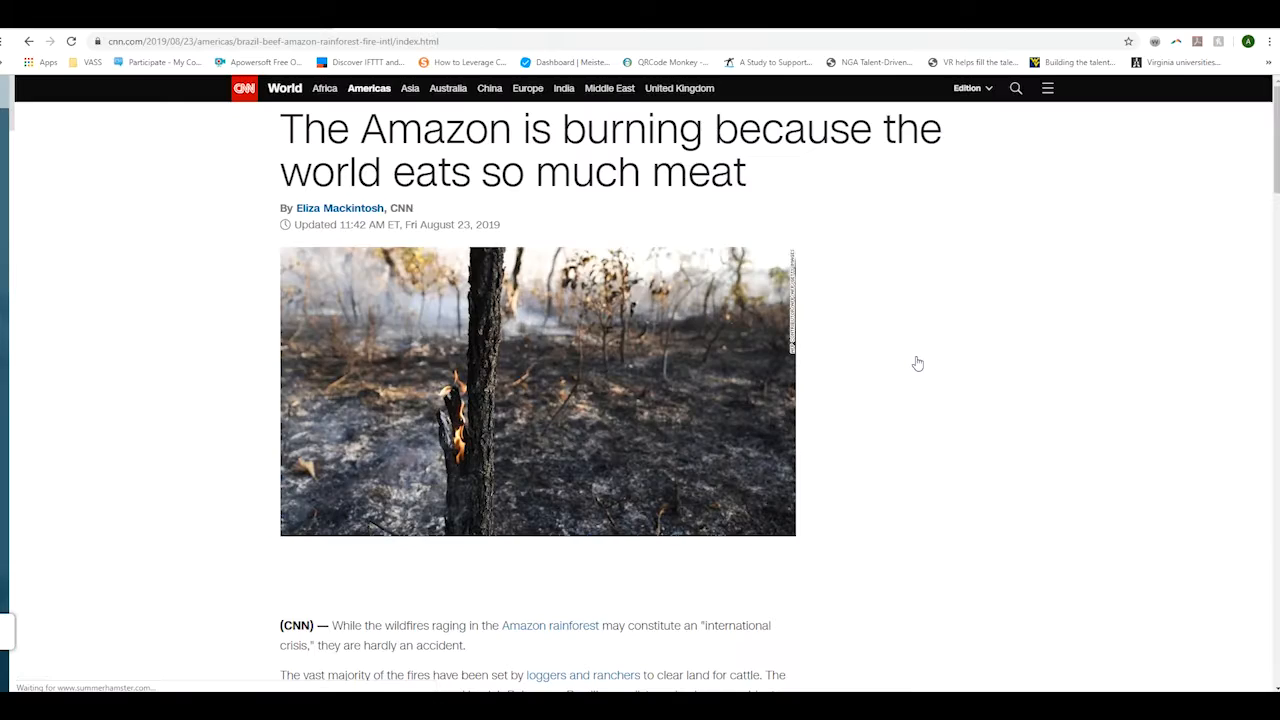
# - Pause the article's video, copy its web address, and return to the Facebook tab
pyautogui.scroll(-8, 517, 383)
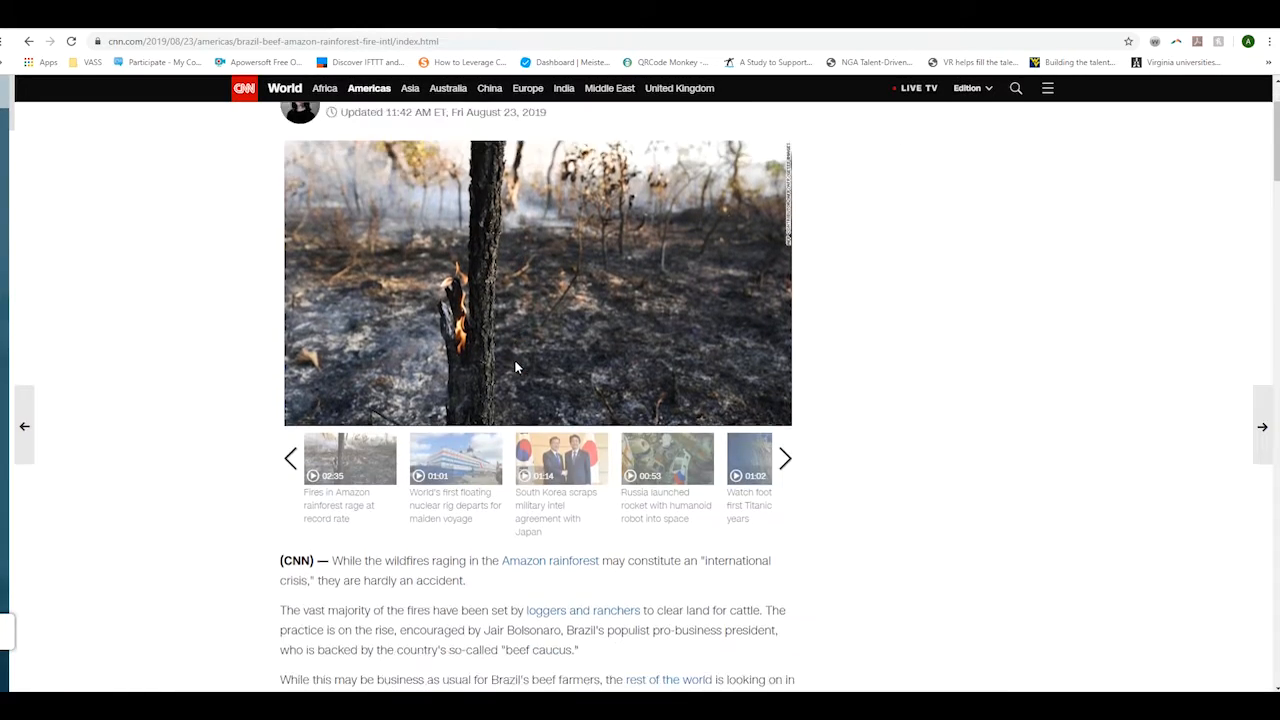
pyautogui.scroll(-15, 573, 451)
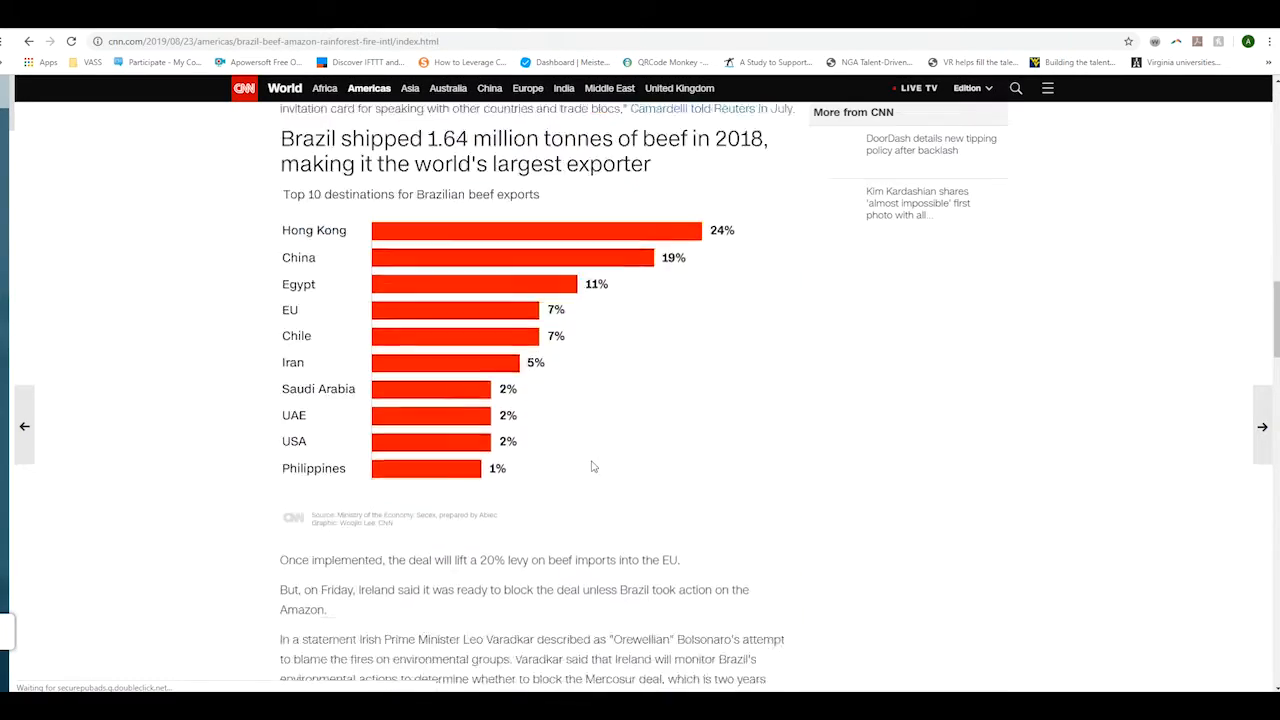
pyautogui.scroll(-10, 625, 466)
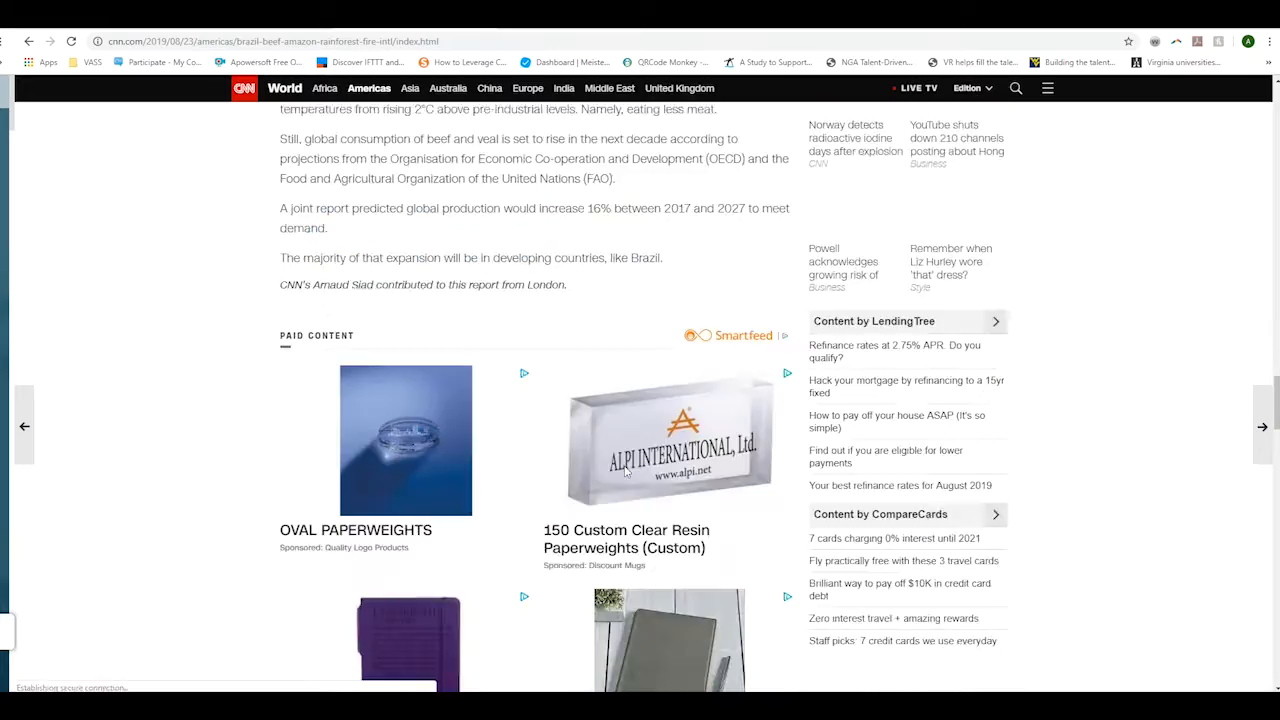
pyautogui.scroll(5, 625, 480)
pyautogui.scroll(20, 625, 480)
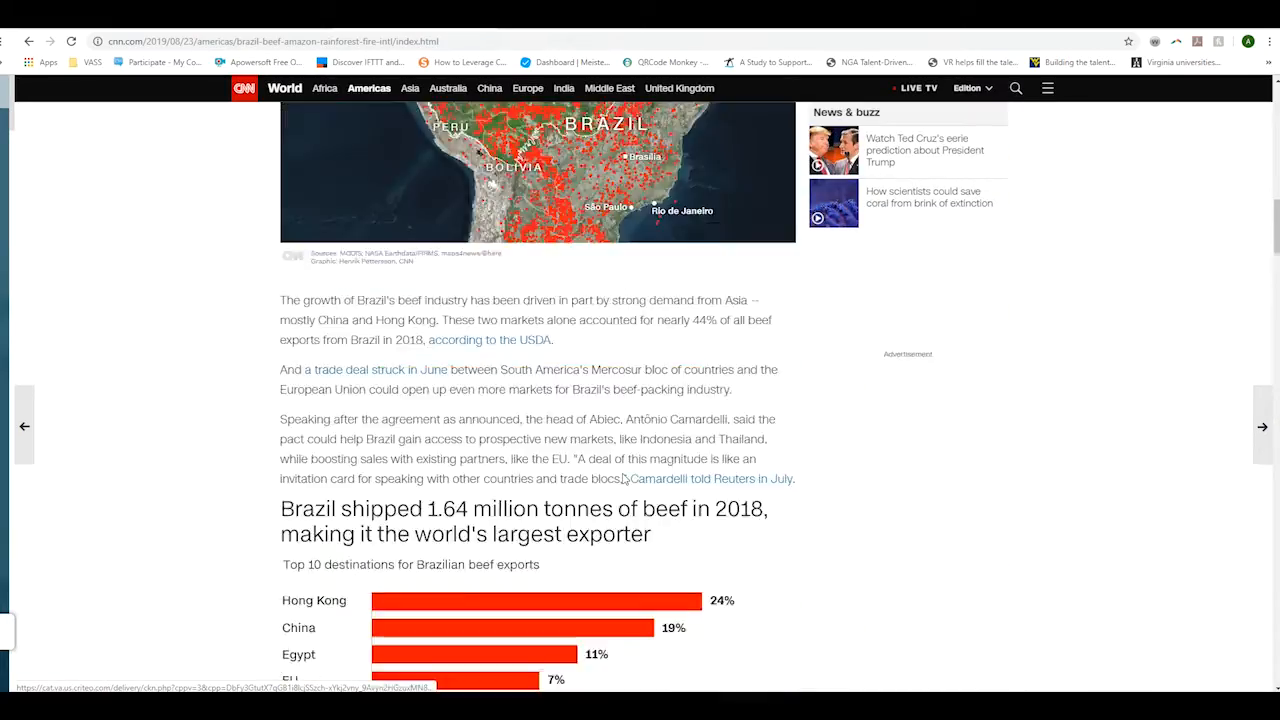
pyautogui.scroll(8, 623, 479)
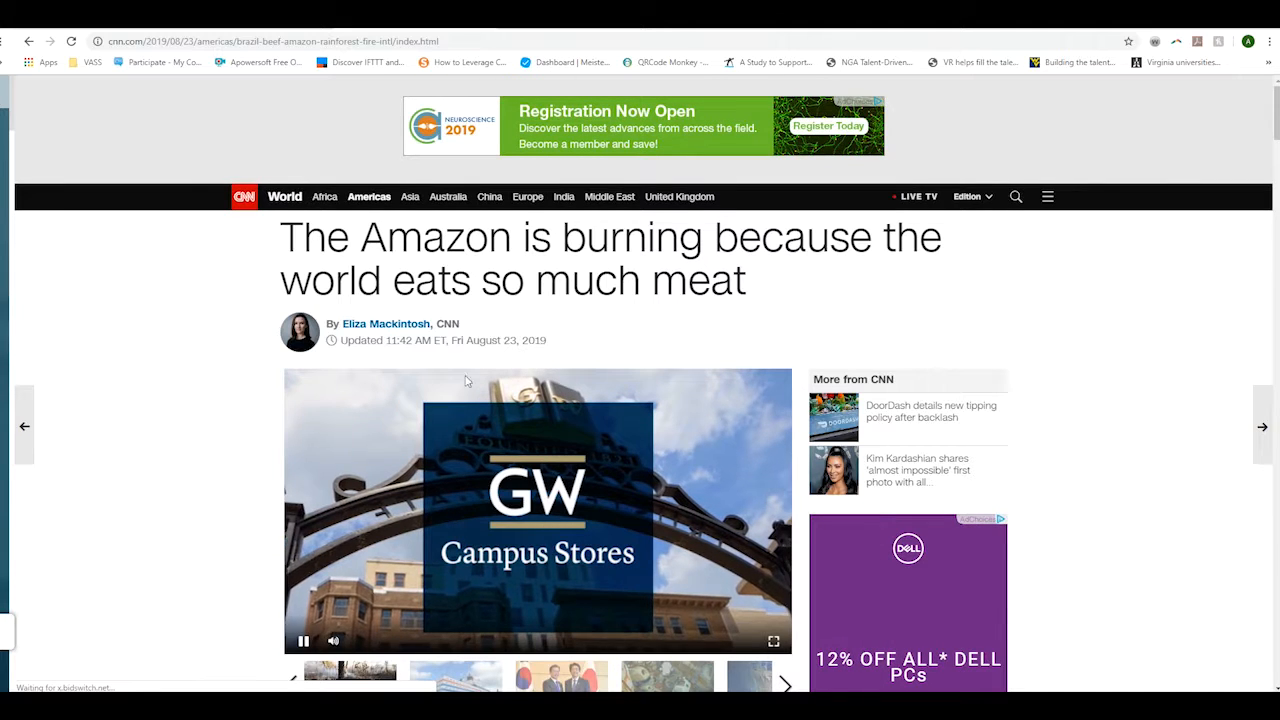
pyautogui.click(304, 642)
pyautogui.scroll(-3, 215, 389)
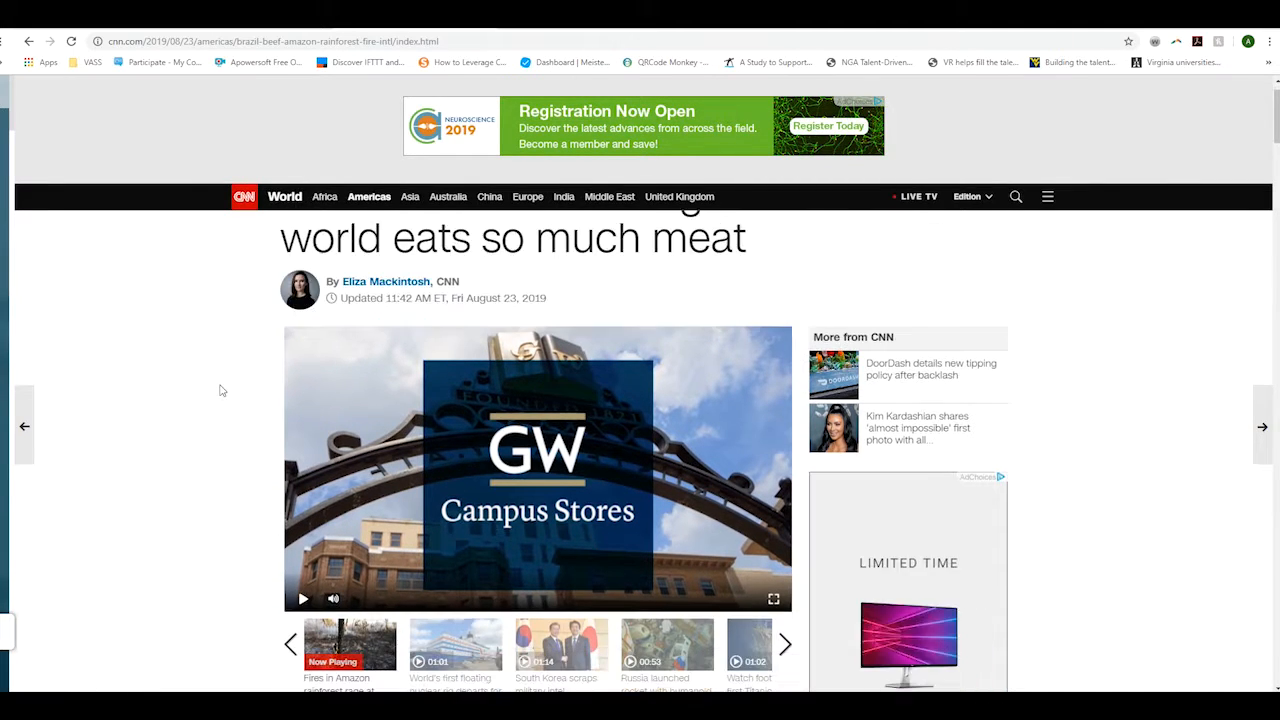
pyautogui.scroll(-10, 212, 390)
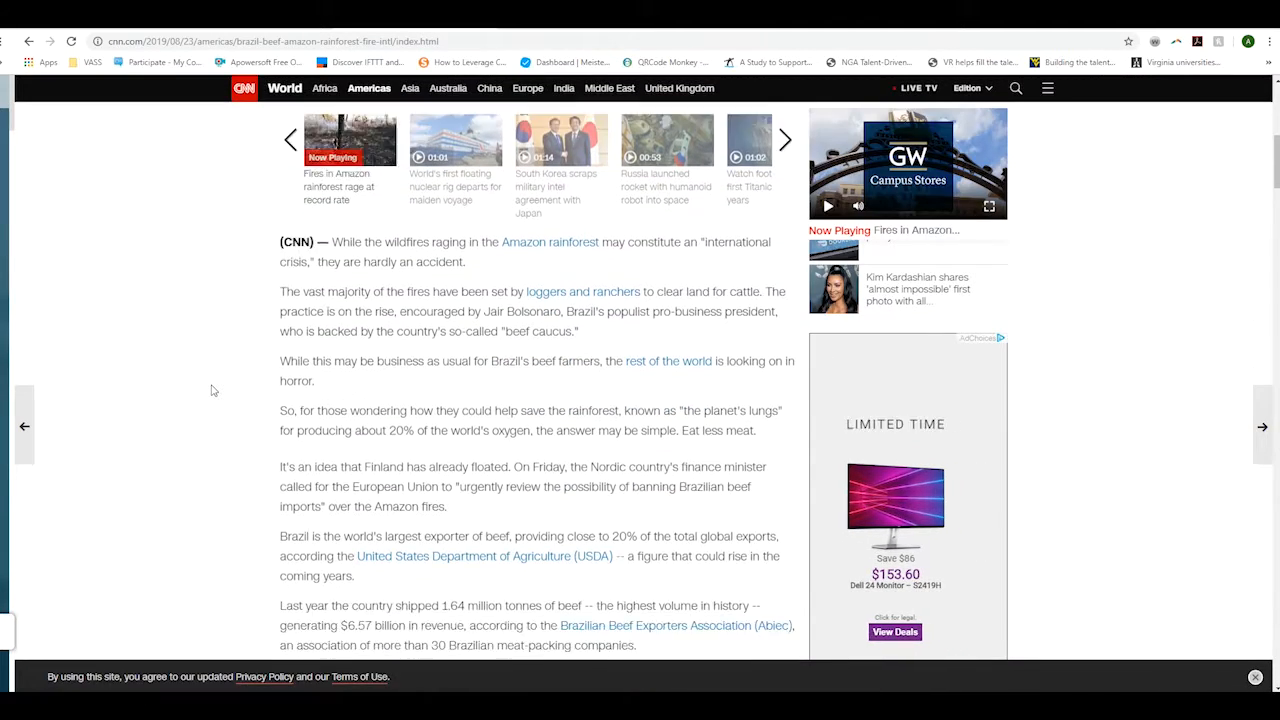
pyautogui.scroll(-5, 212, 390)
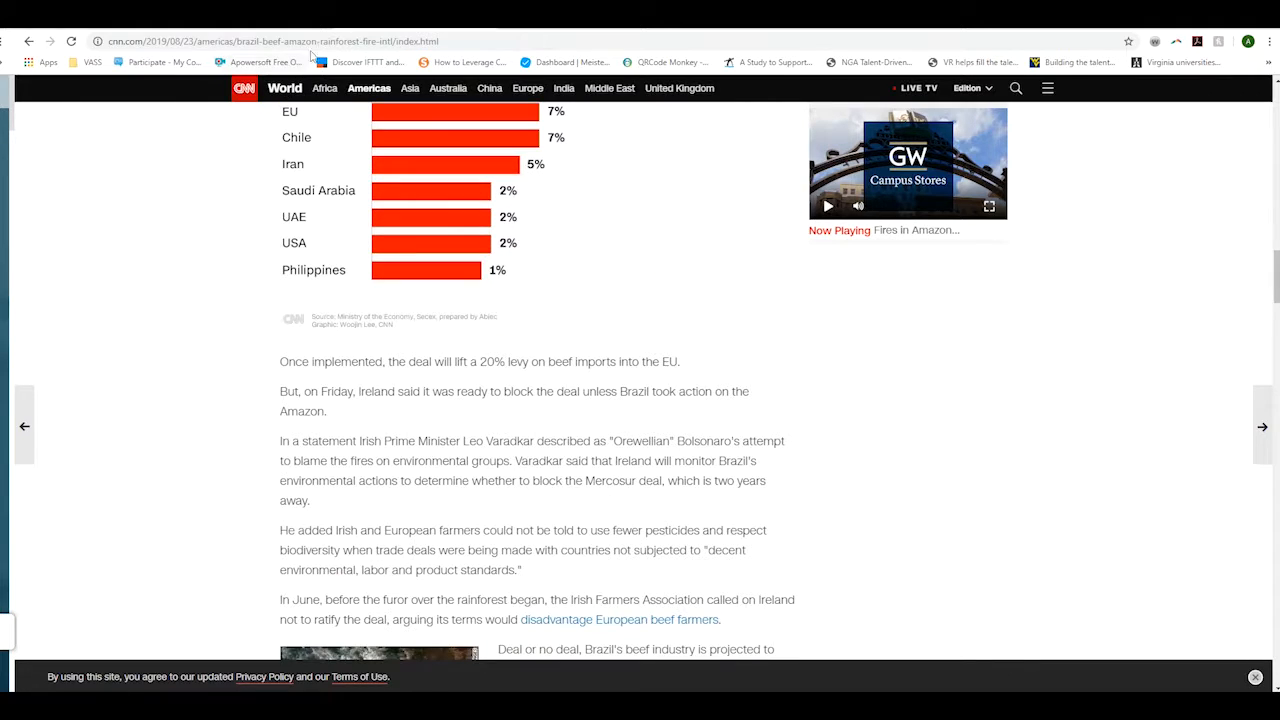
pyautogui.click(319, 43)
pyautogui.hotkey('ctrl', 'c')
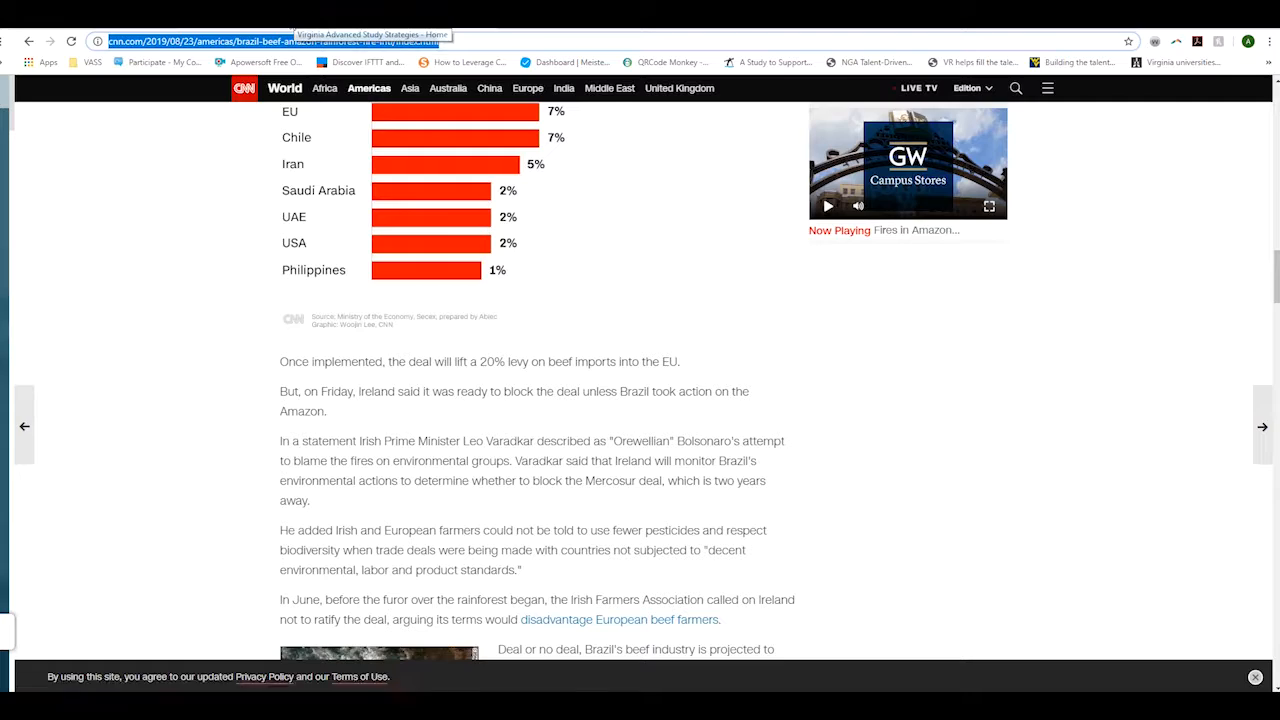
pyautogui.click(290, 22)
# - Paste the CNN article link into the post, undo it, and show Photo/Video options
pyautogui.hotkey('ctrl', 'v')
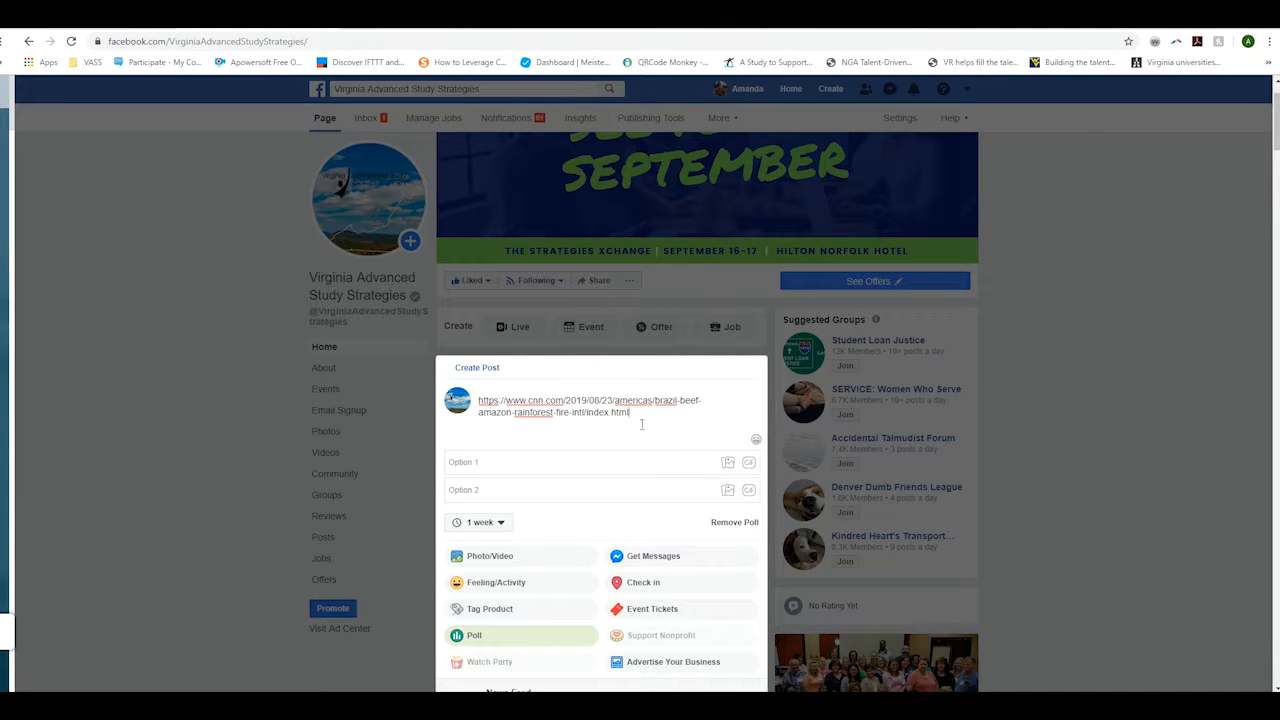
pyautogui.hotkey('ctrl', 'z')
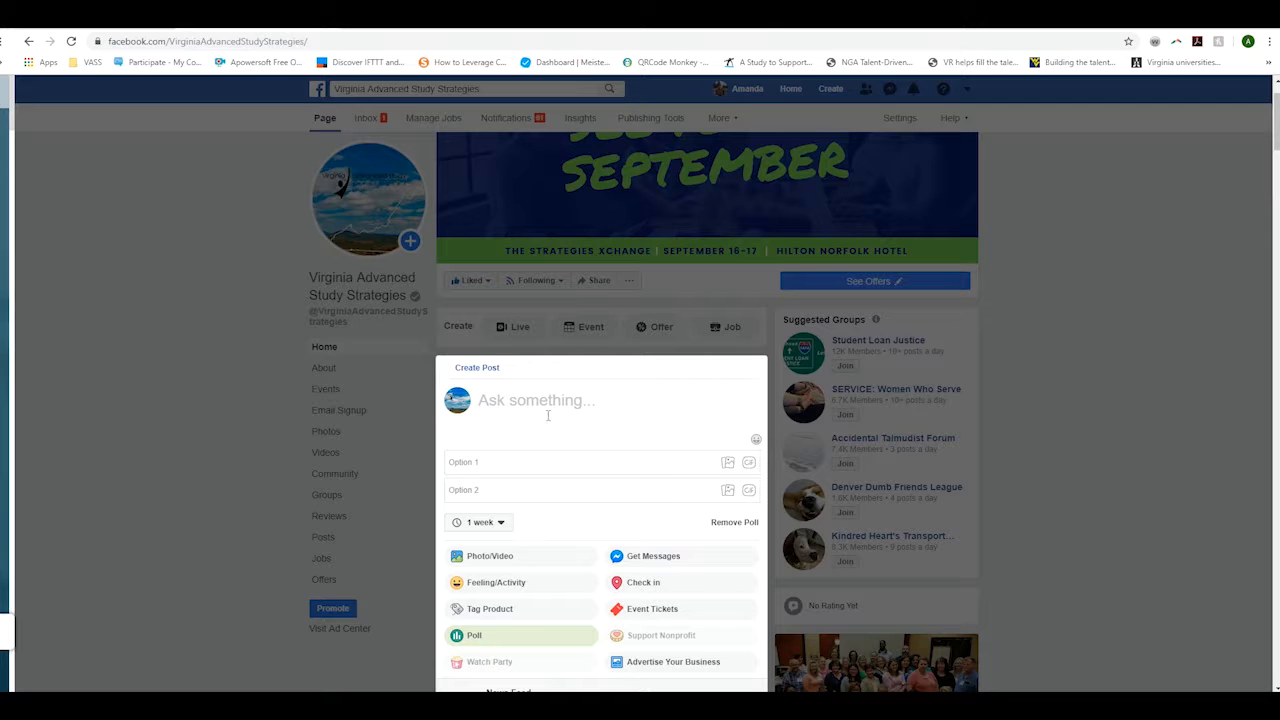
pyautogui.scroll(-1, 521, 413)
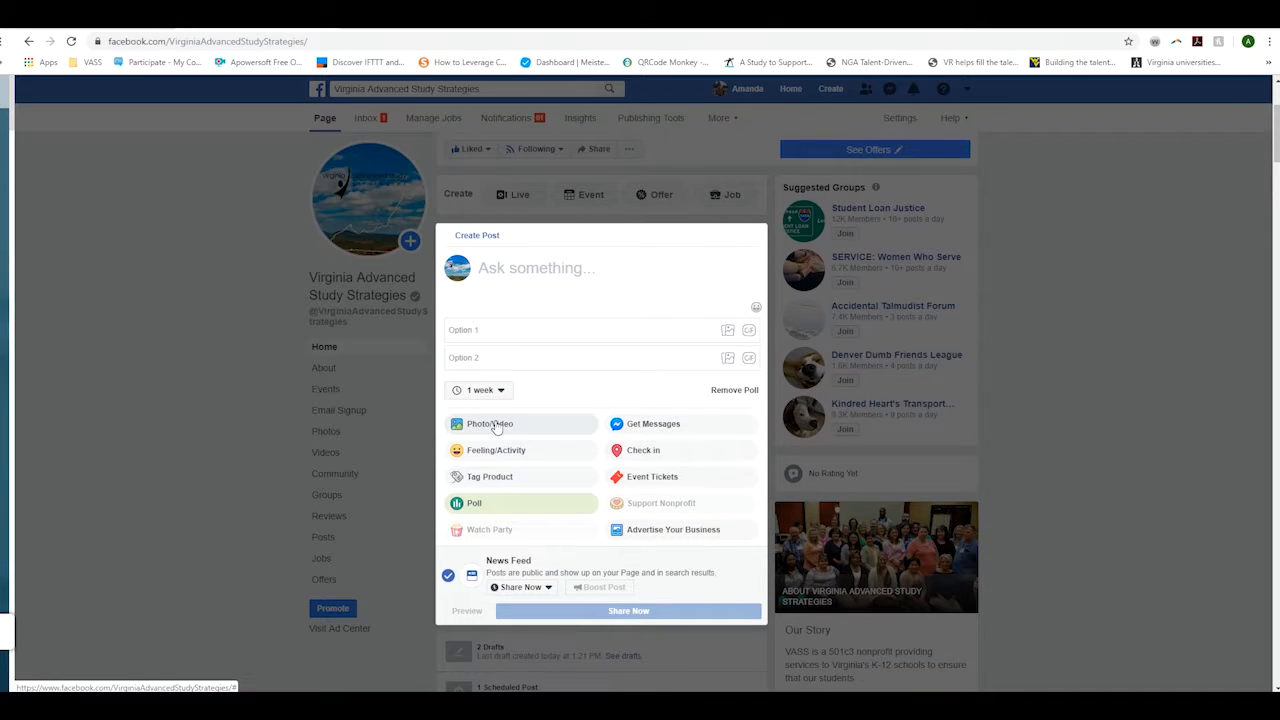
pyautogui.click(489, 422)
# - Close the post composer and reload the Facebook page
pyautogui.click(1086, 323)
pyautogui.scroll(-3, 1086, 323)
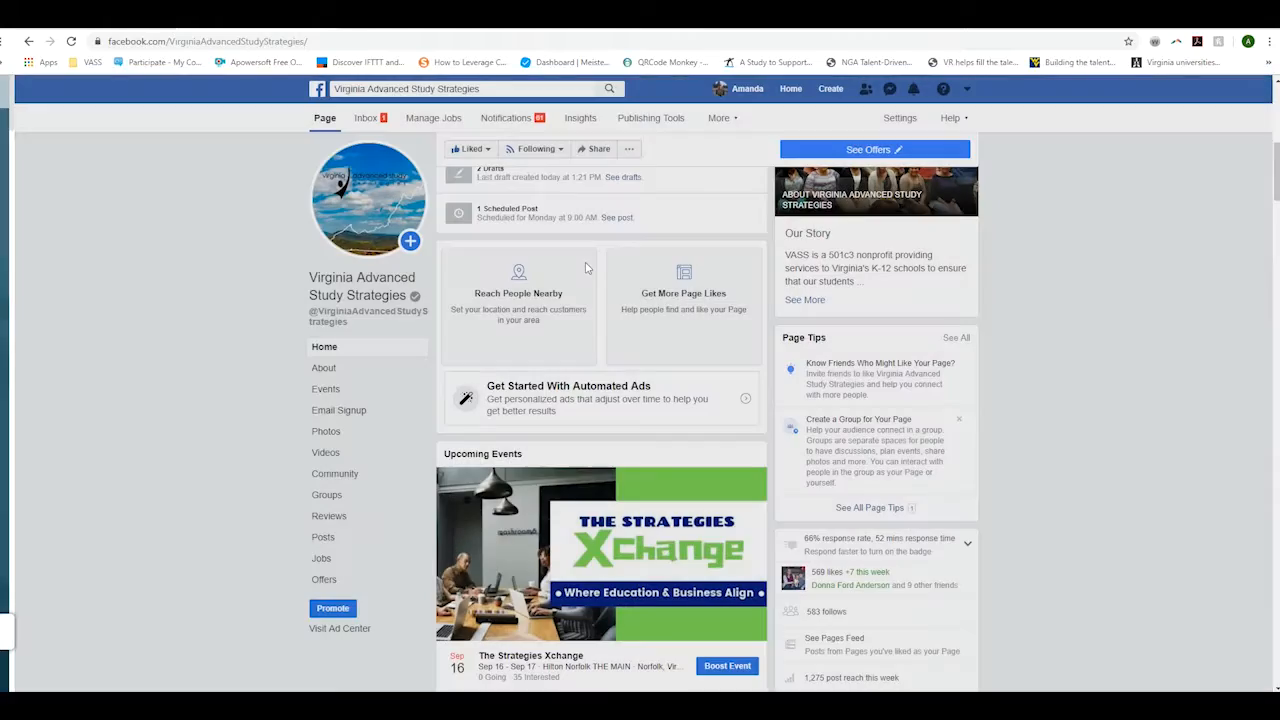
pyautogui.scroll(5, 538, 338)
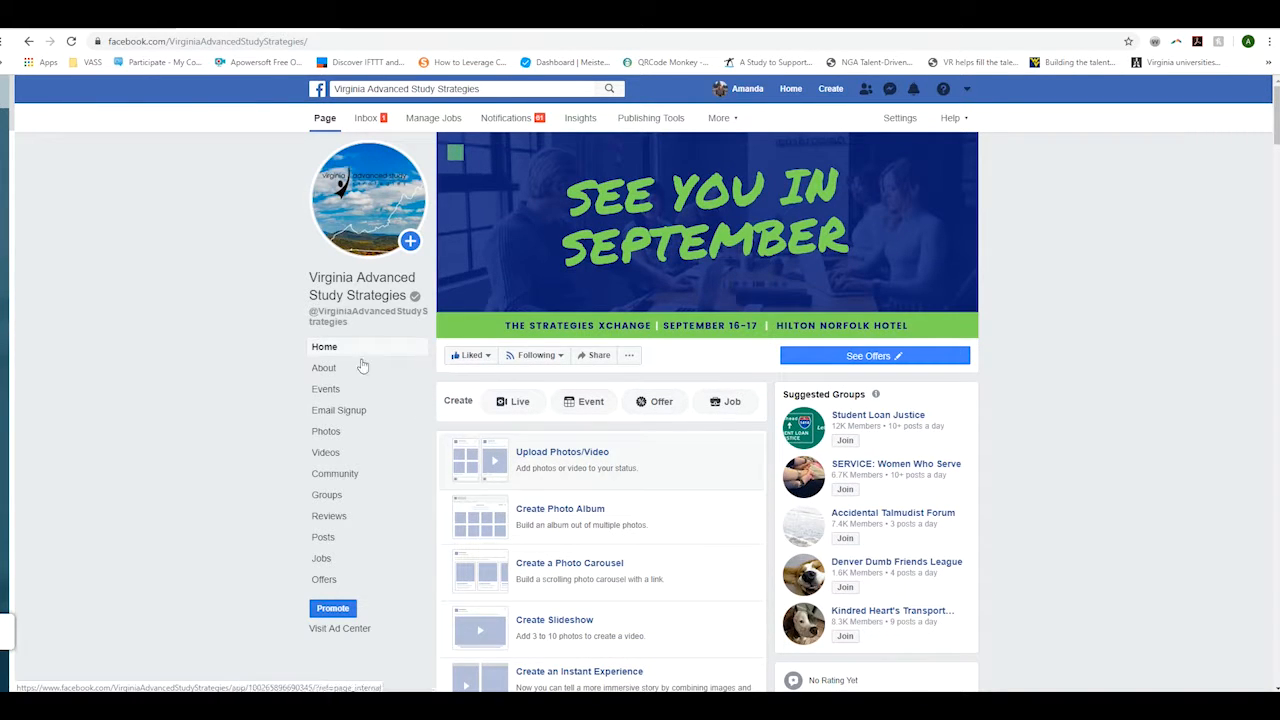
pyautogui.scroll(-1, 575, 525)
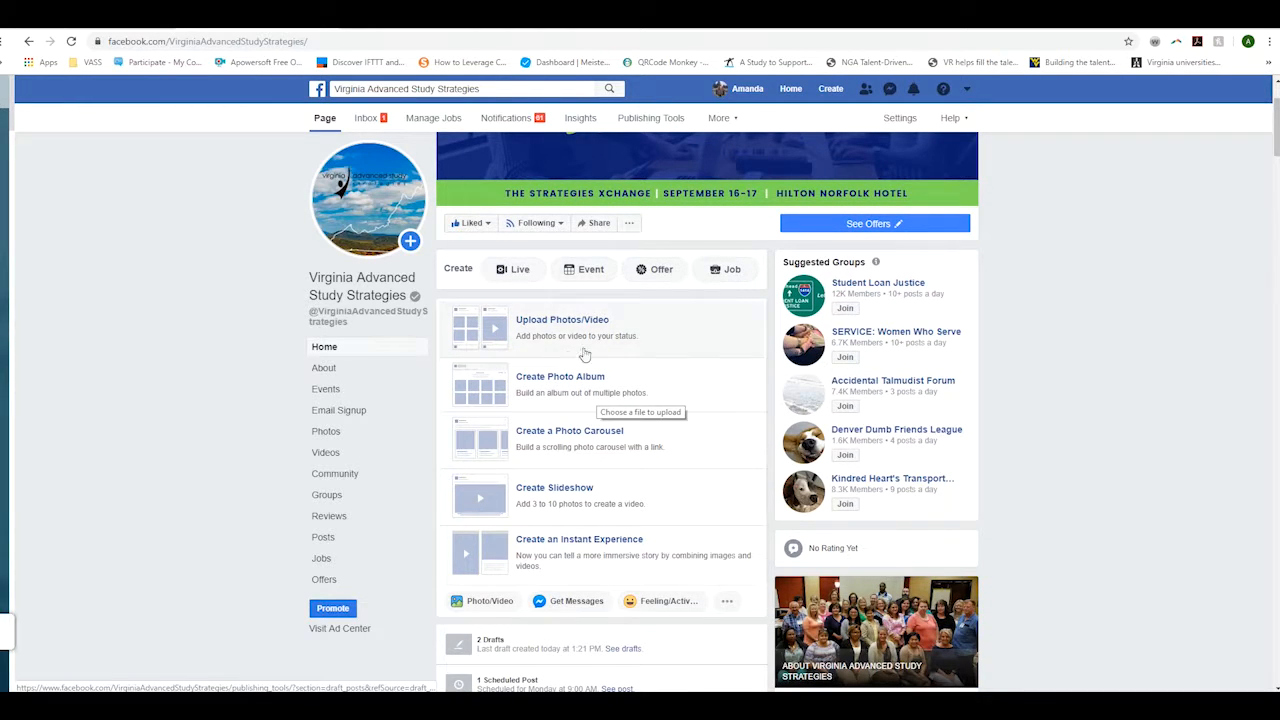
pyautogui.click(72, 41)
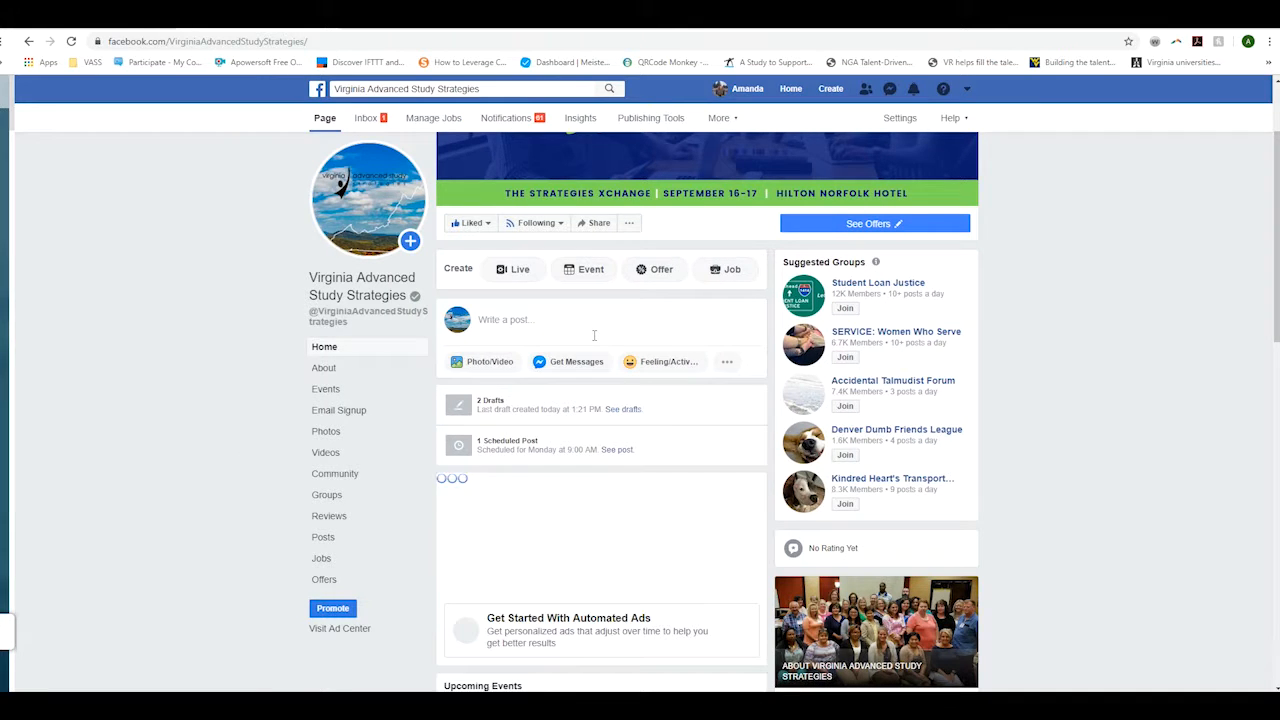
# - Paste the CNN Amazon-burning article link into a new post, then delete its text and link preview
pyautogui.click(593, 329)
pyautogui.hotkey('ctrl', 'v')
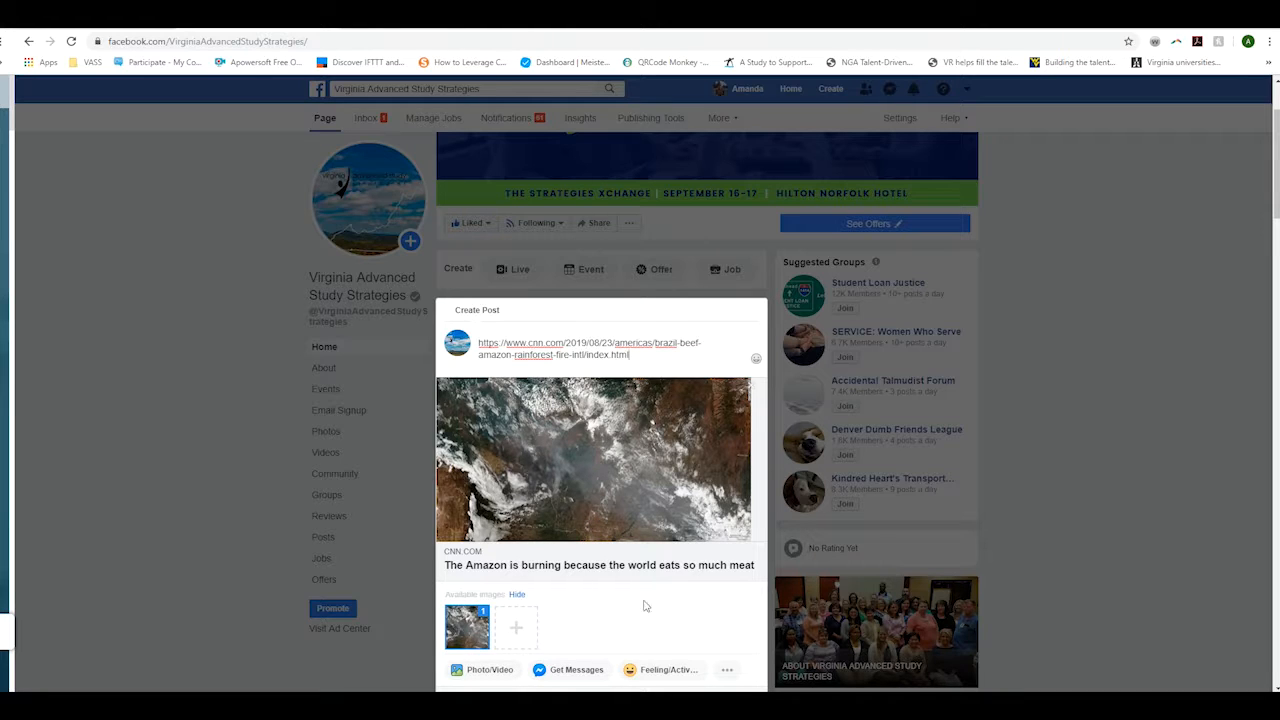
pyautogui.moveTo(669, 368); pyautogui.dragTo(476, 338)
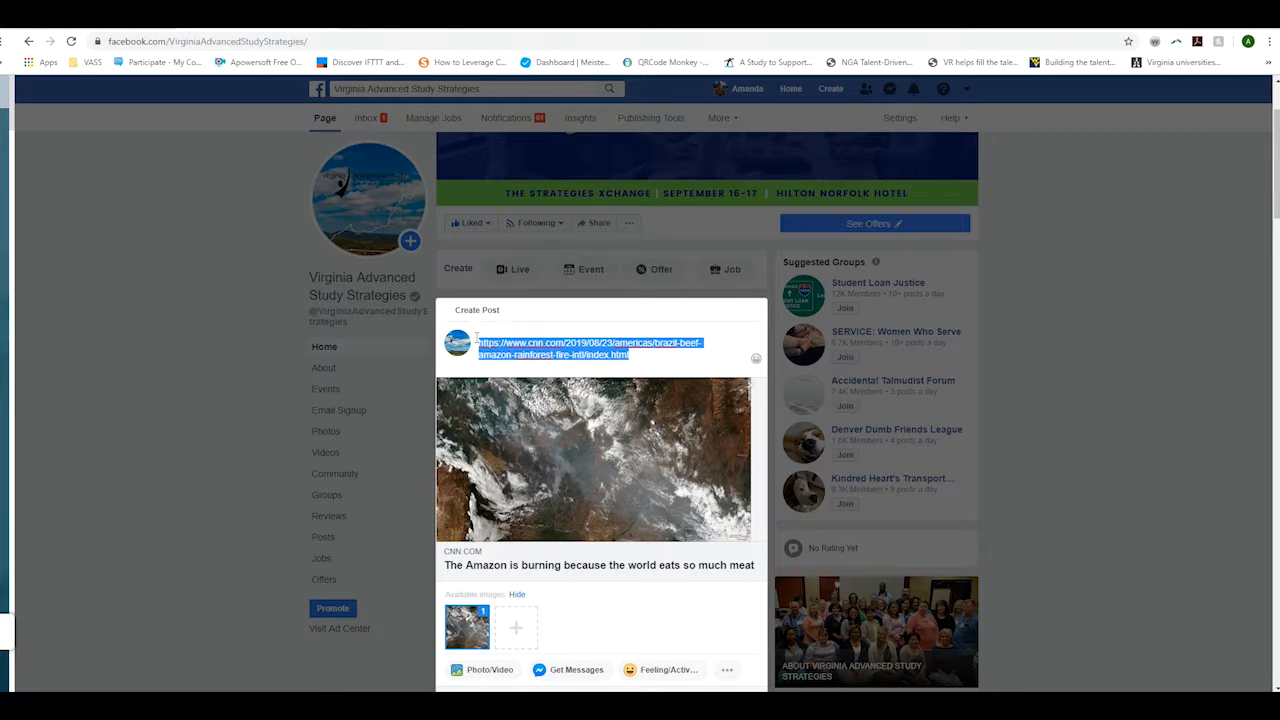
pyautogui.press('BackSpace')
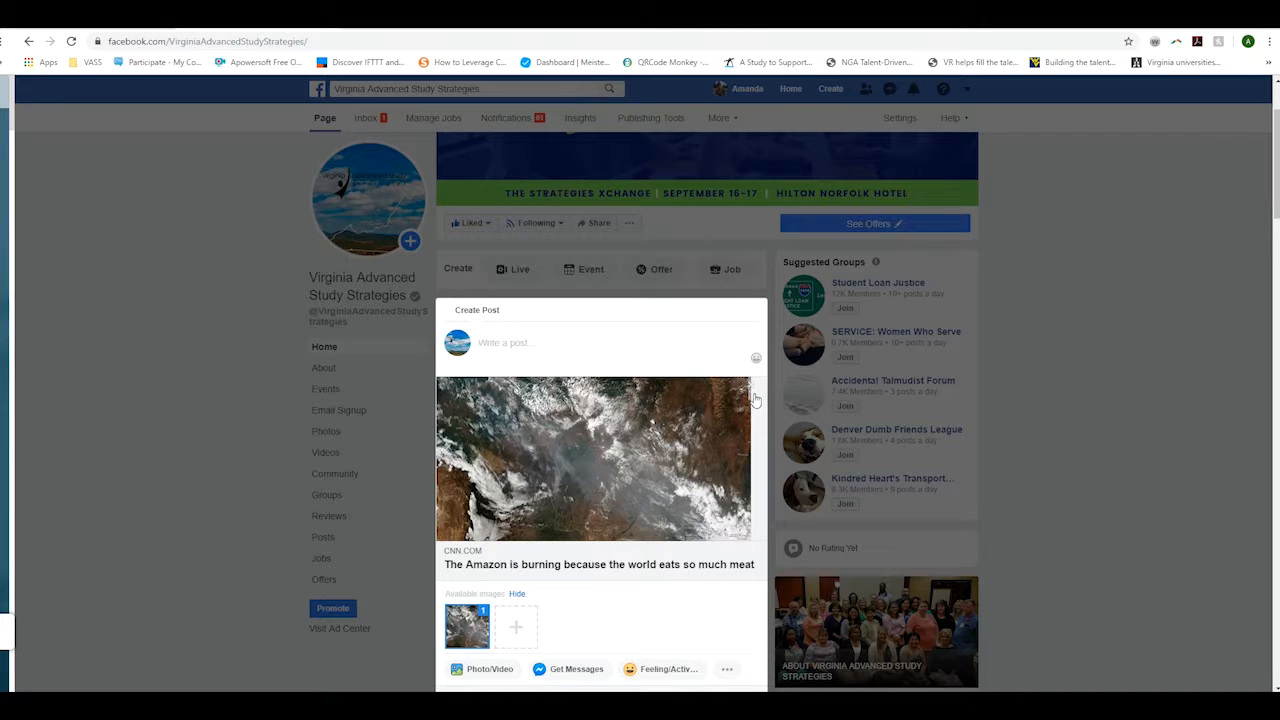
pyautogui.click(751, 390)
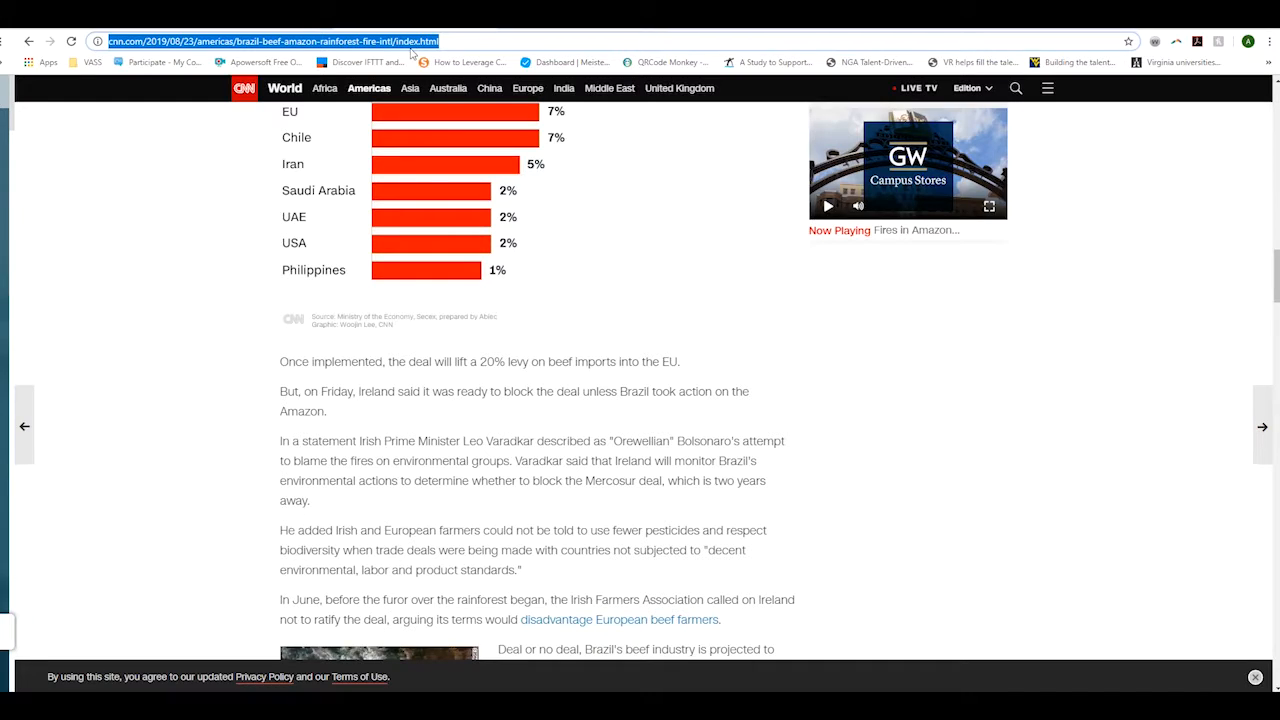
# - Open vaadvstudies.org and select the Strategies Xchange page address
pyautogui.write('vaadvstudies.org')
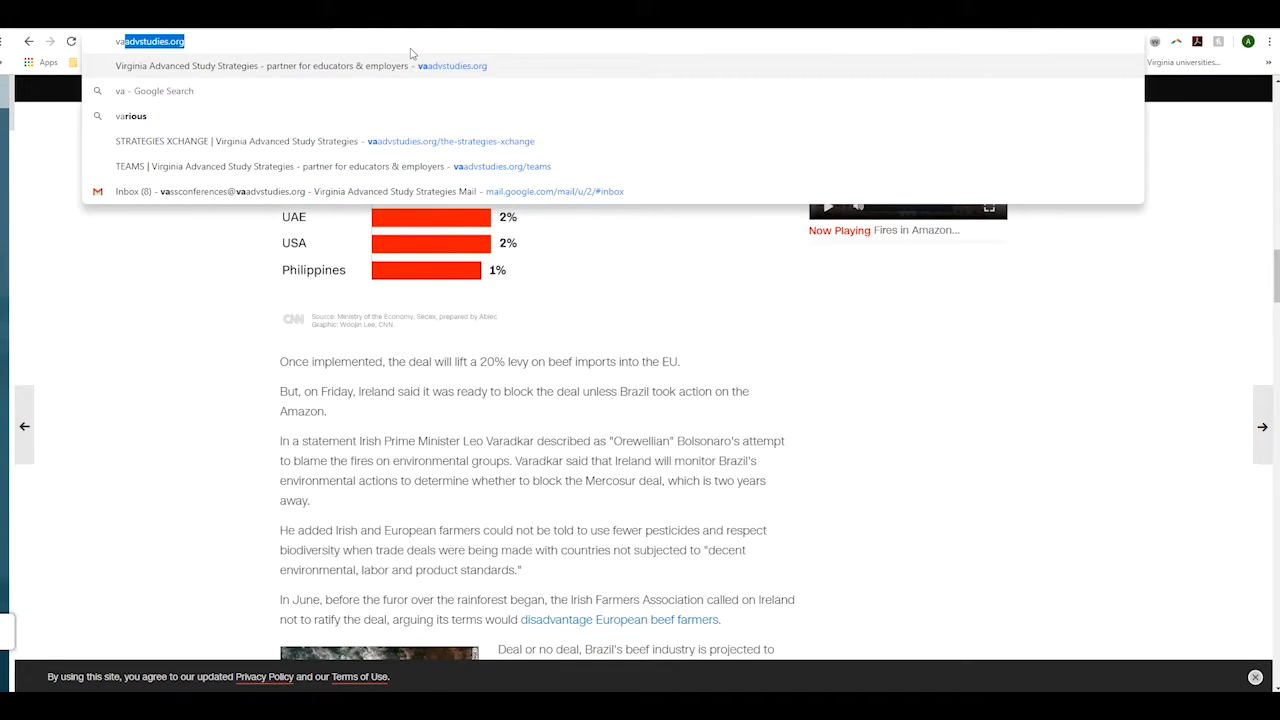
pyautogui.press('Return')
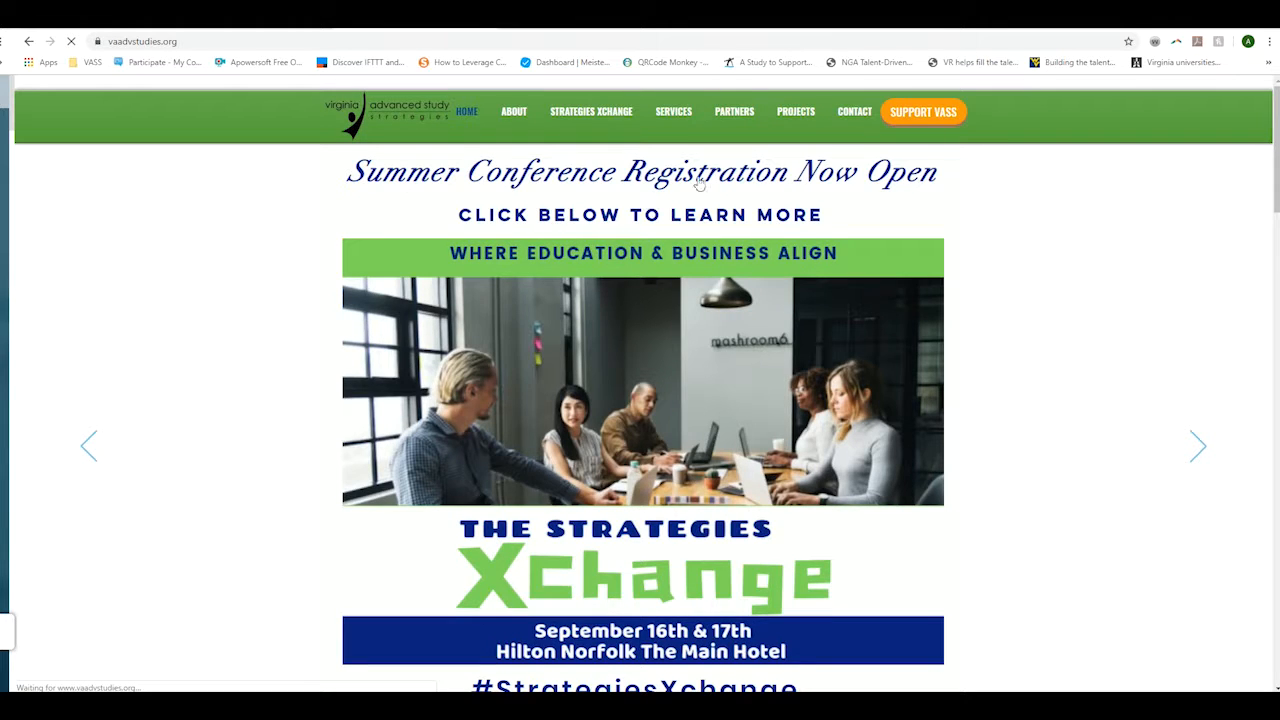
pyautogui.click(642, 41)
pyautogui.hotkey('ctrl', 'c')
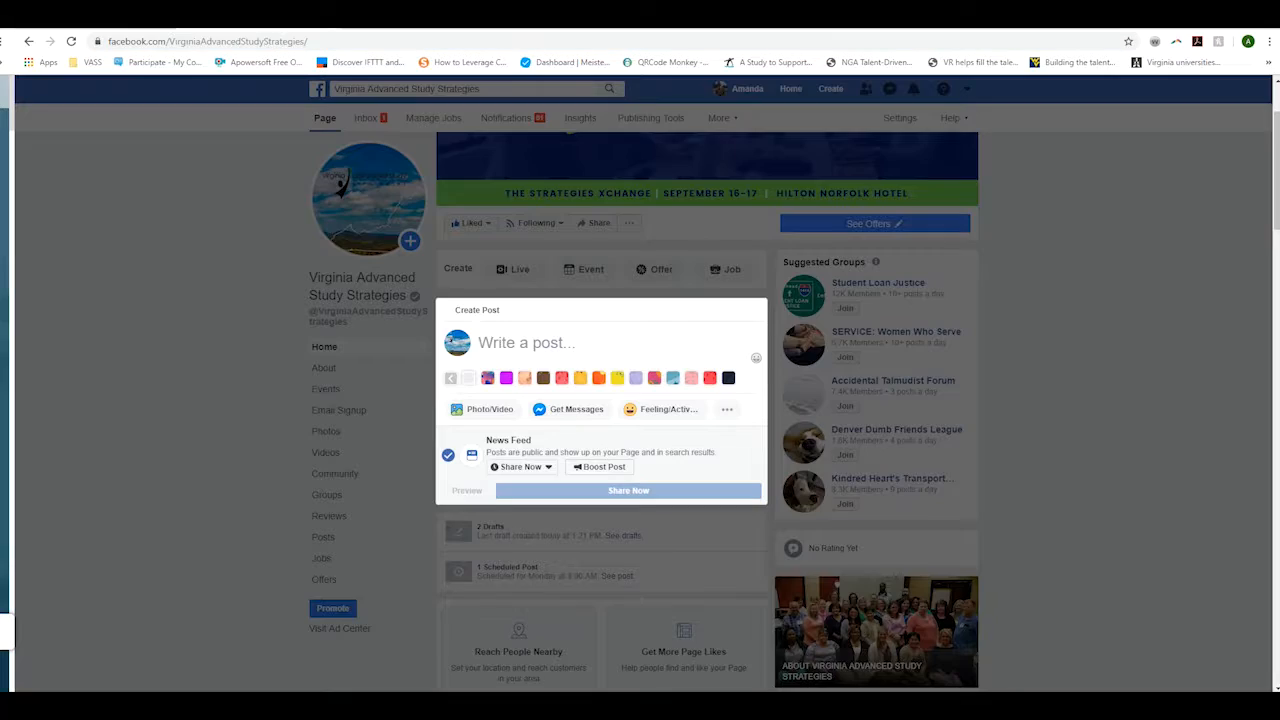
# - Paste the Strategies Xchange address into the new post and remove its link preview card
pyautogui.click(513, 349)
pyautogui.hotkey('ctrl', 'v')
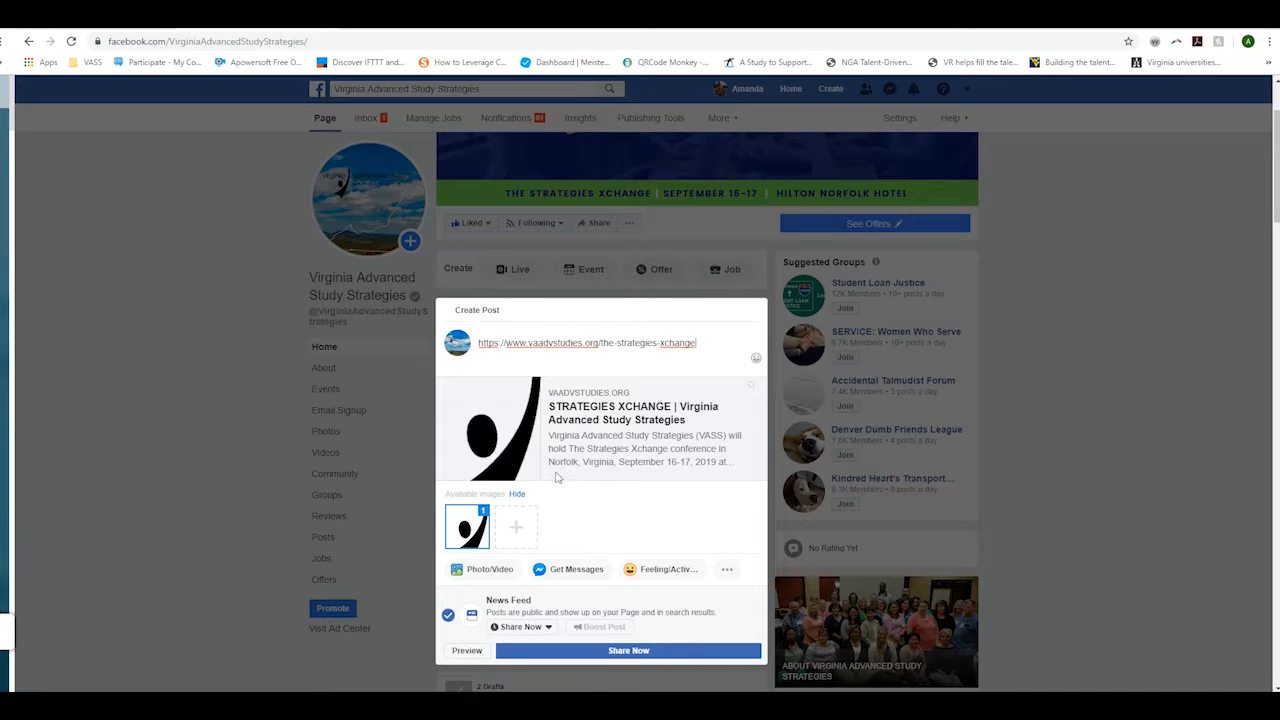
pyautogui.click(754, 387)
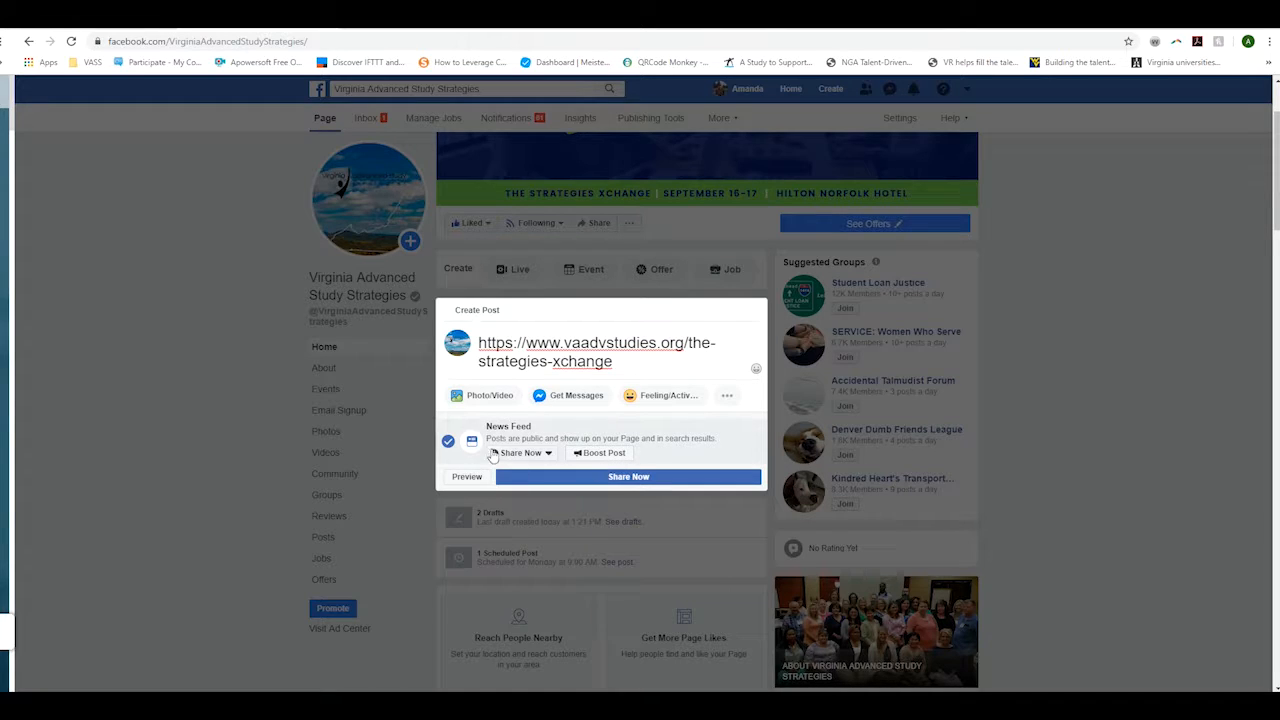
# - Upload the Big Announcements image from Downloads as a photo on the post
pyautogui.click(492, 398)
pyautogui.click(505, 355)
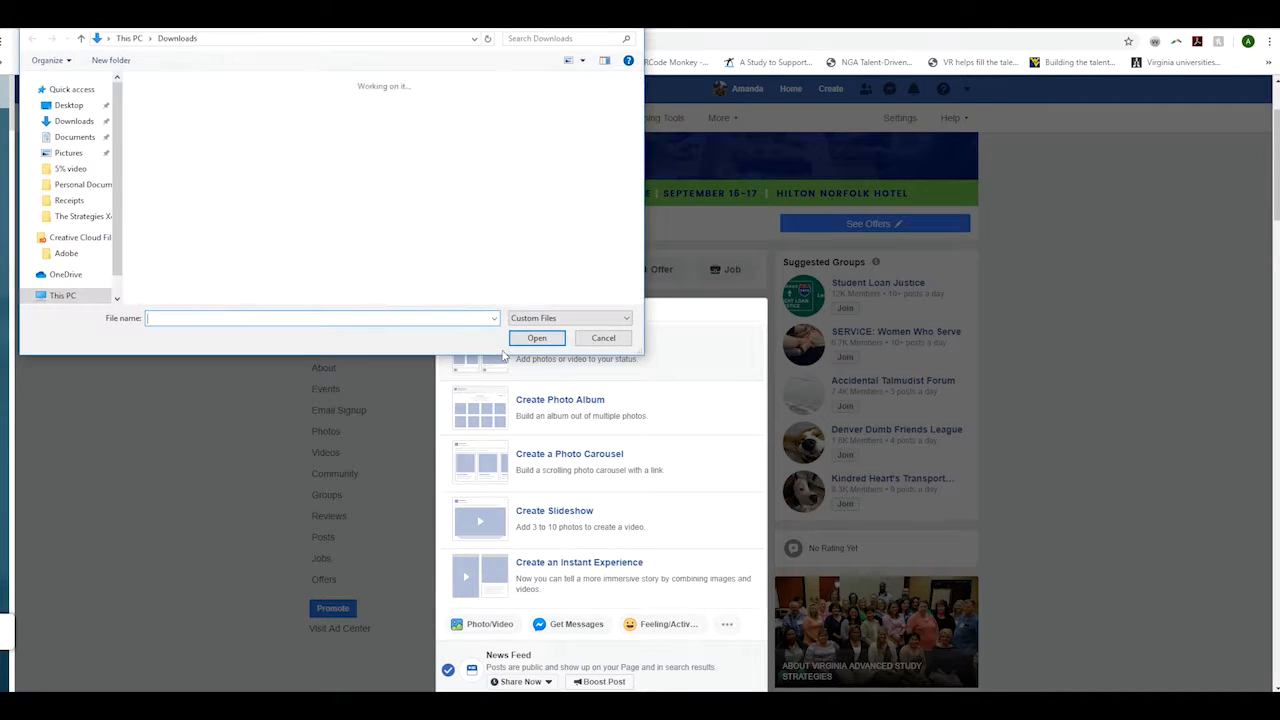
pyautogui.click(182, 128)
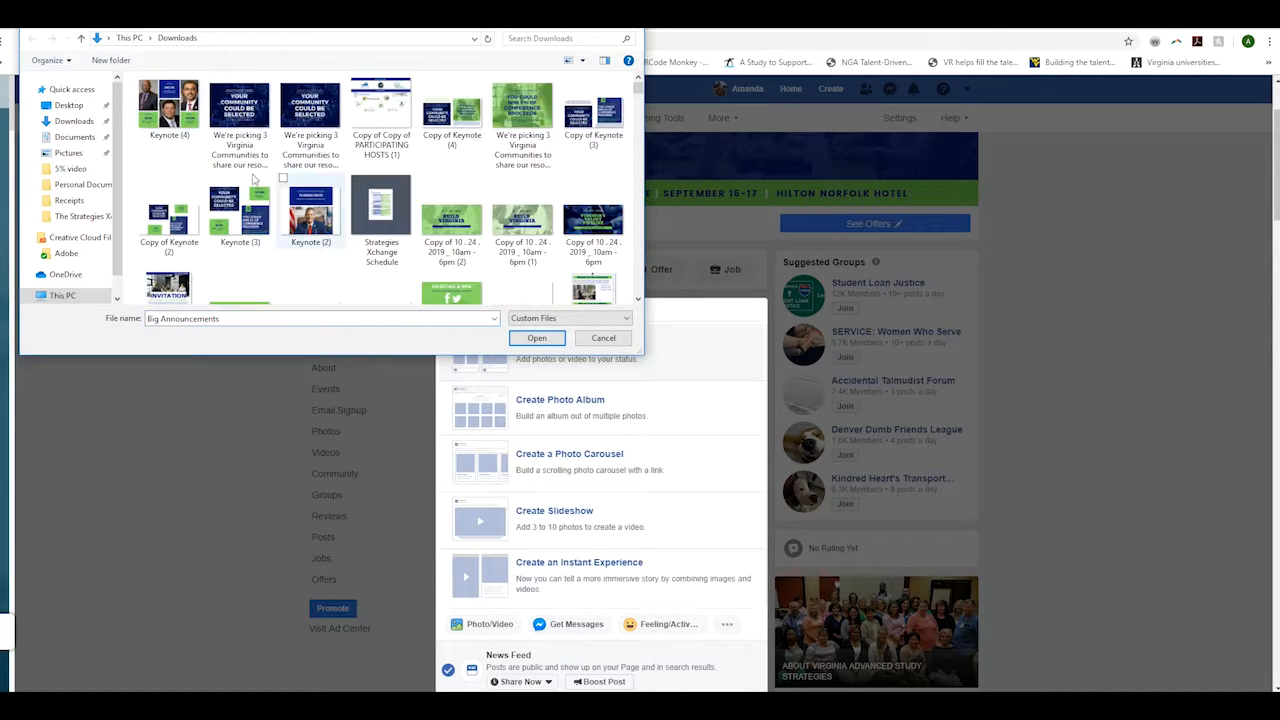
pyautogui.click(535, 339)
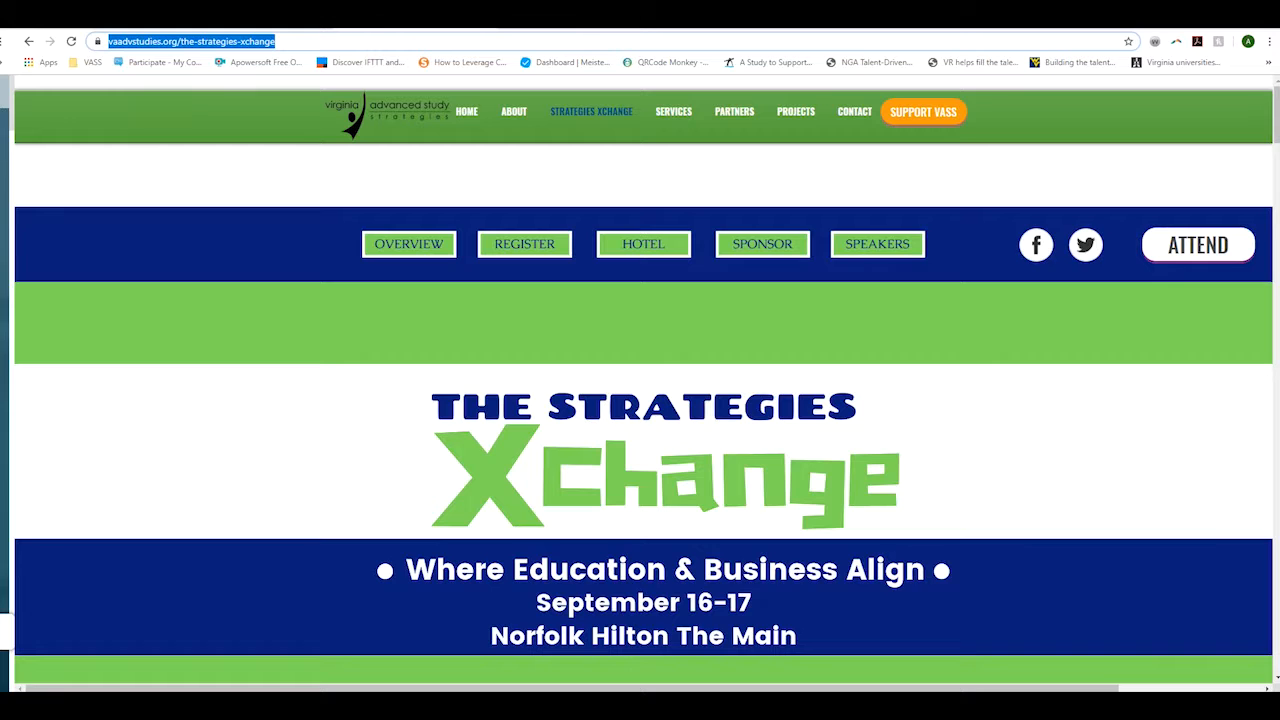
# - Share the Edutopia '8 Proactive Classroom Management Tips' article via its Facebook share icon
pyautogui.click(281, 507)
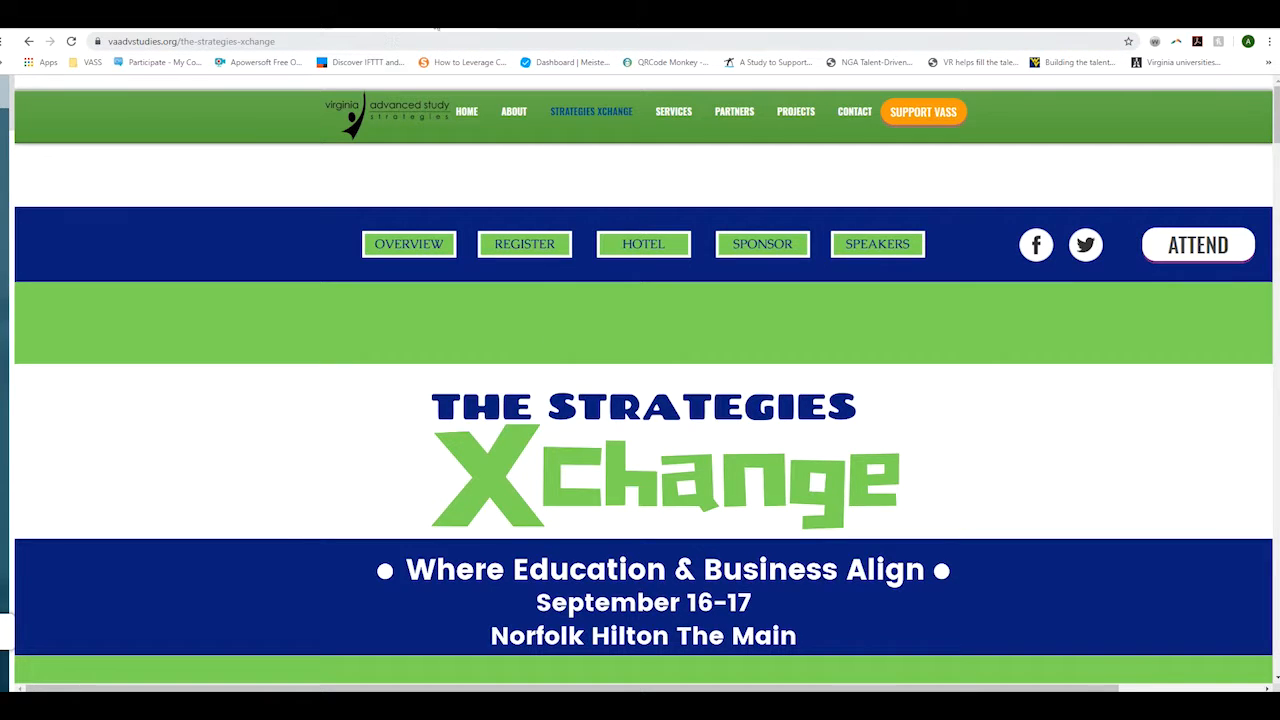
pyautogui.click(538, 25)
pyautogui.scroll(7, 508, 460)
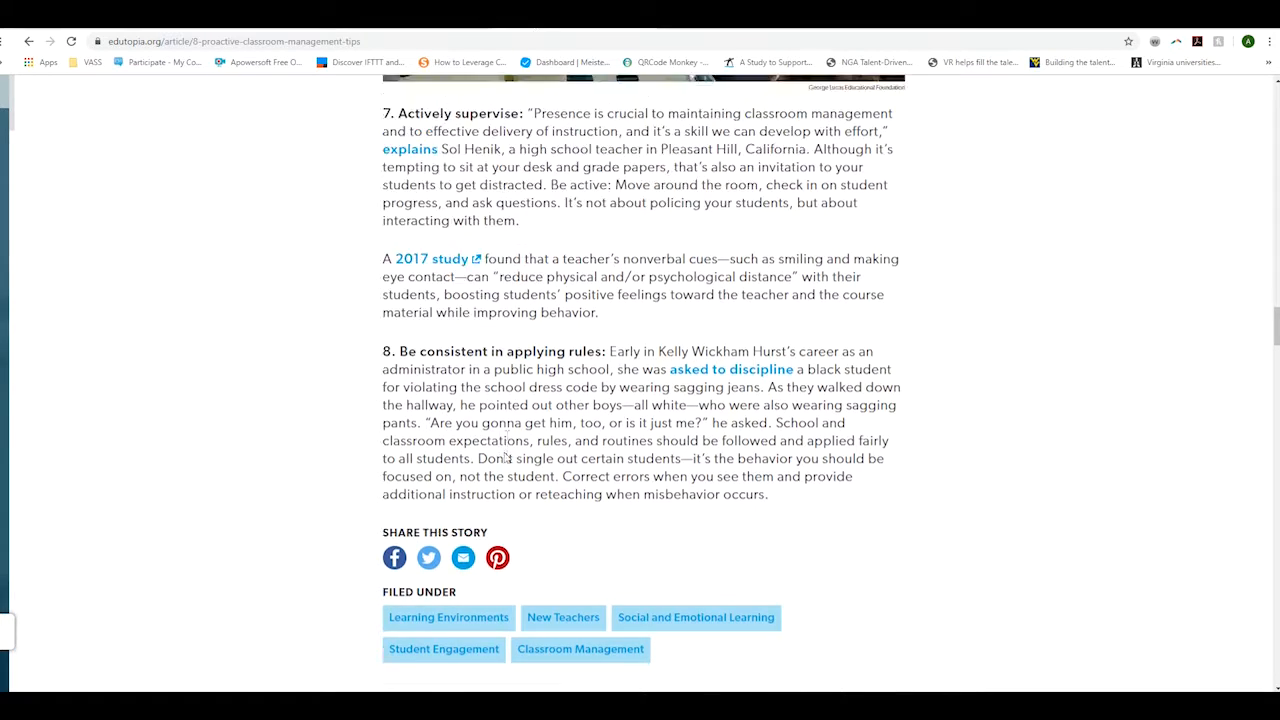
pyautogui.scroll(20, 549, 384)
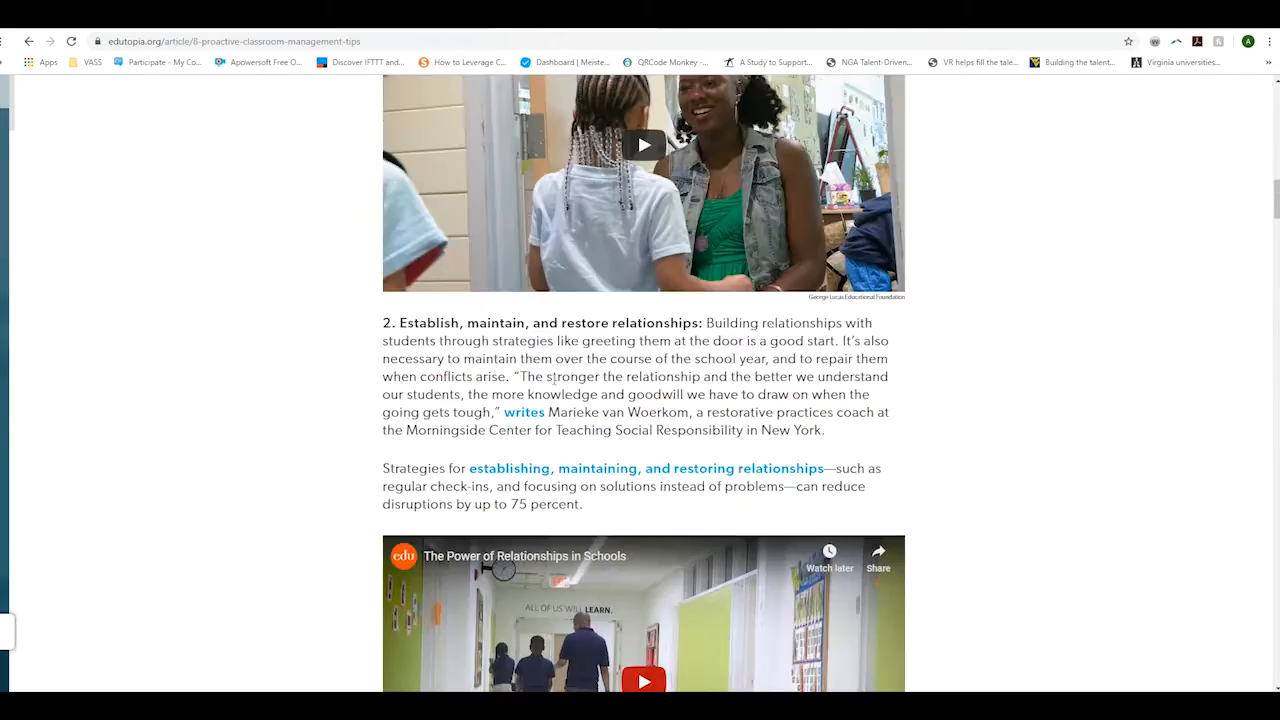
pyautogui.scroll(8, 549, 384)
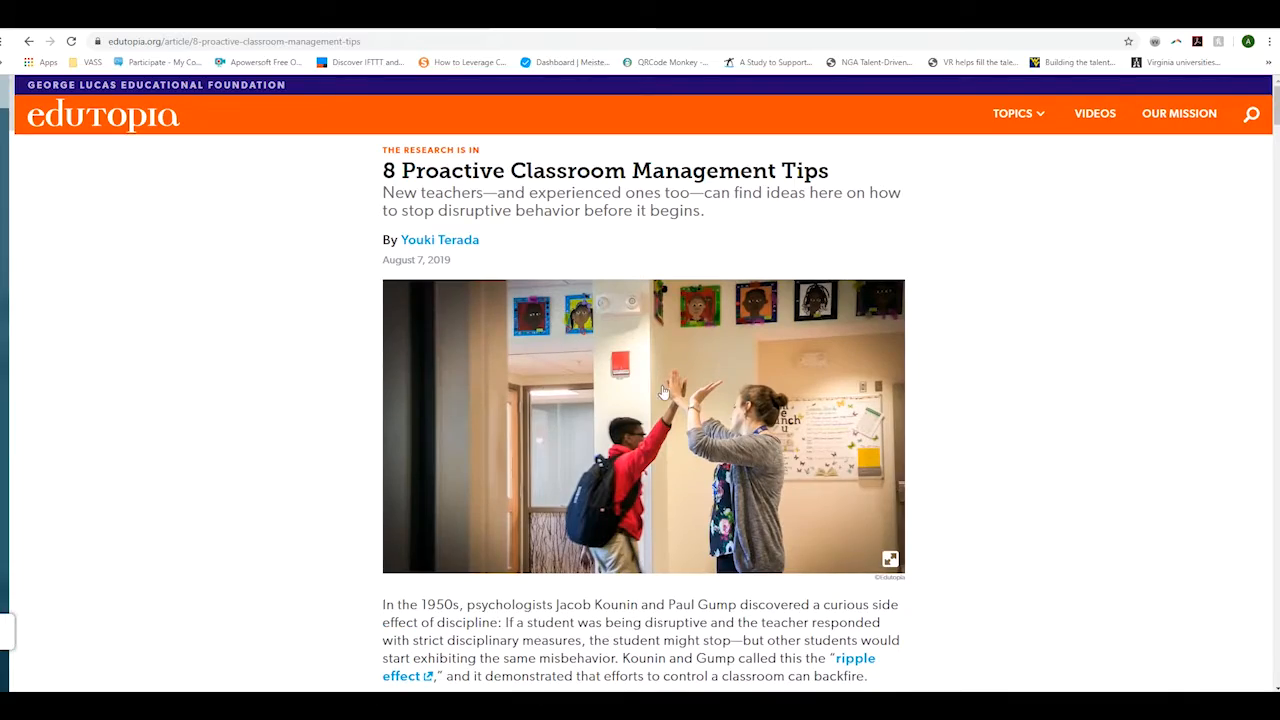
pyautogui.scroll(-15, 834, 371)
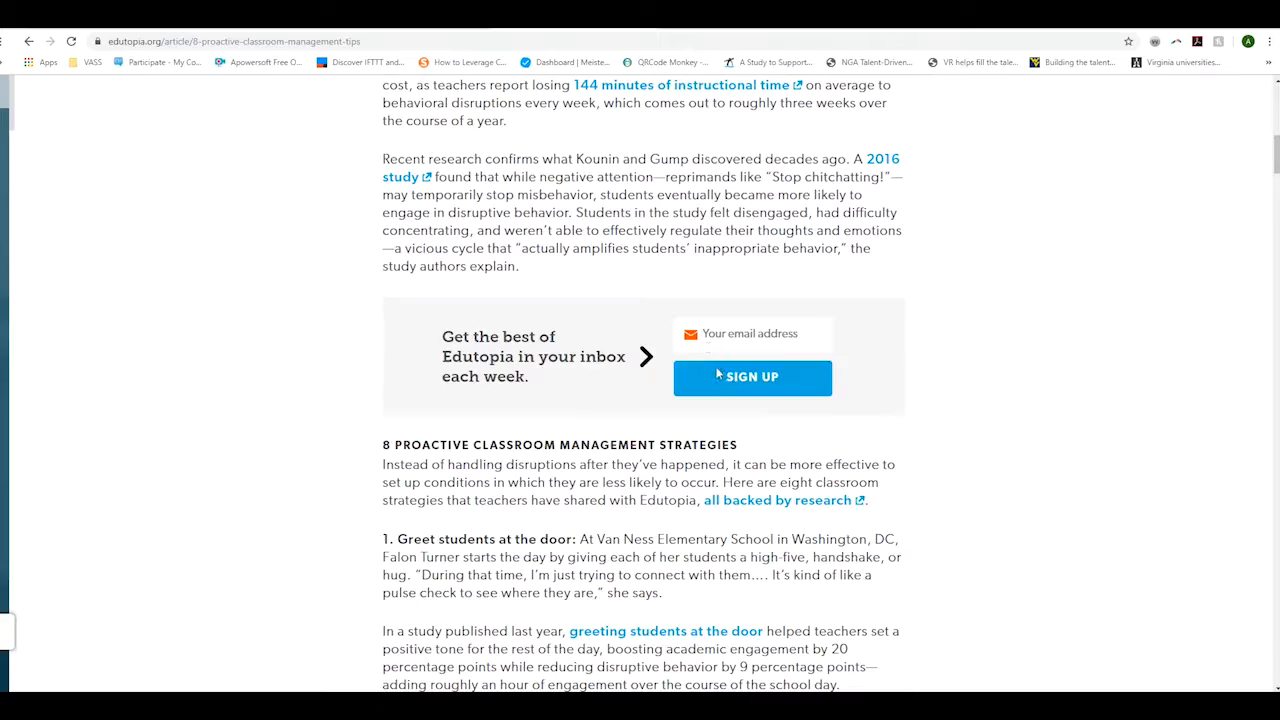
pyautogui.scroll(-20, 435, 297)
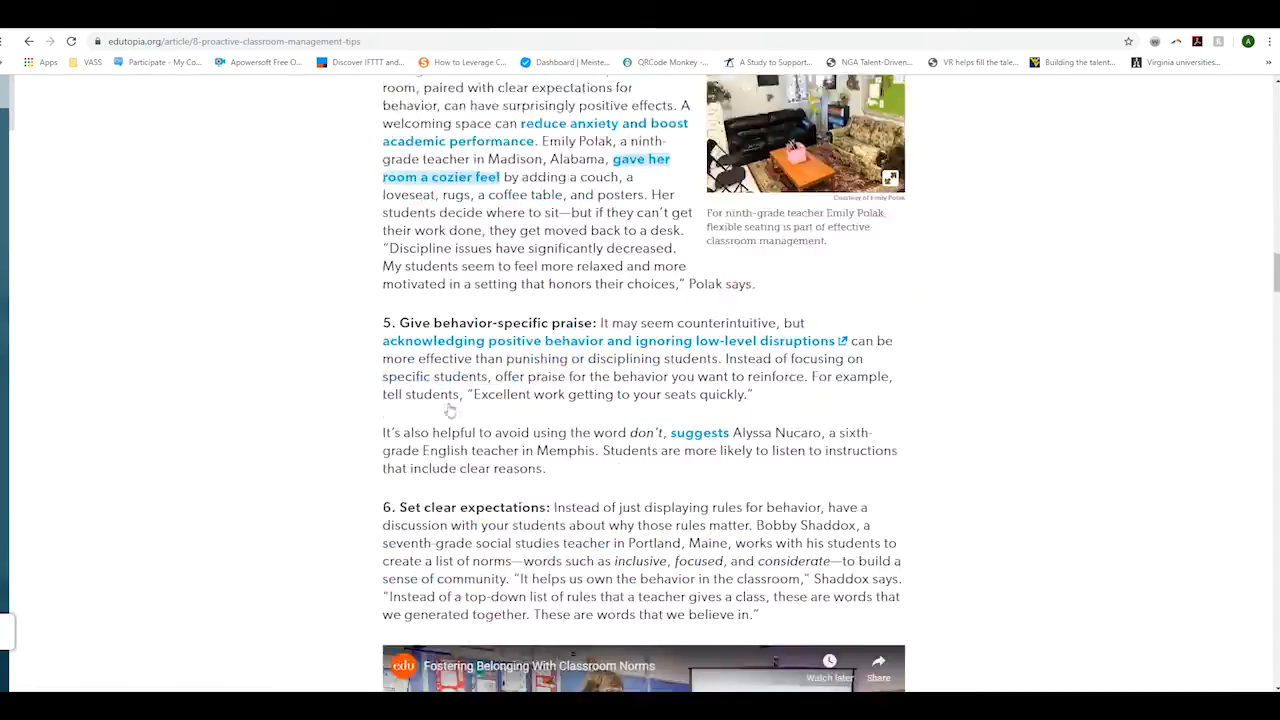
pyautogui.scroll(-4, 466, 401)
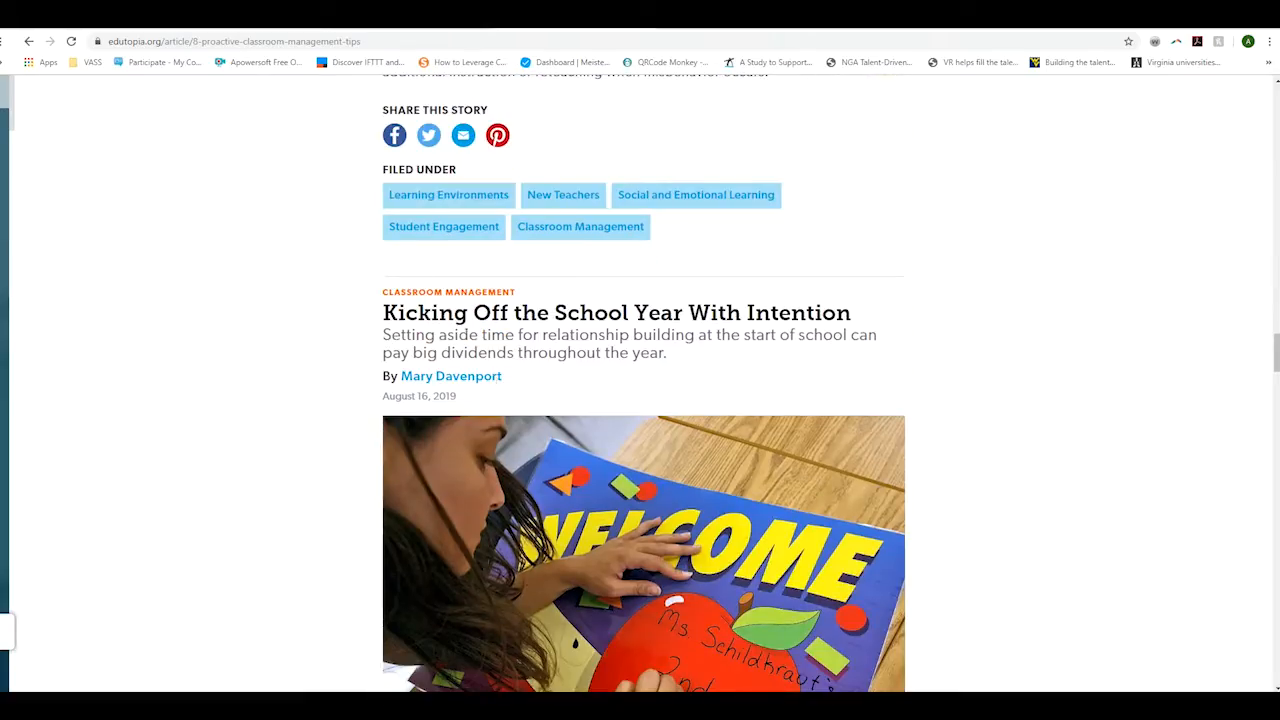
pyautogui.click(394, 146)
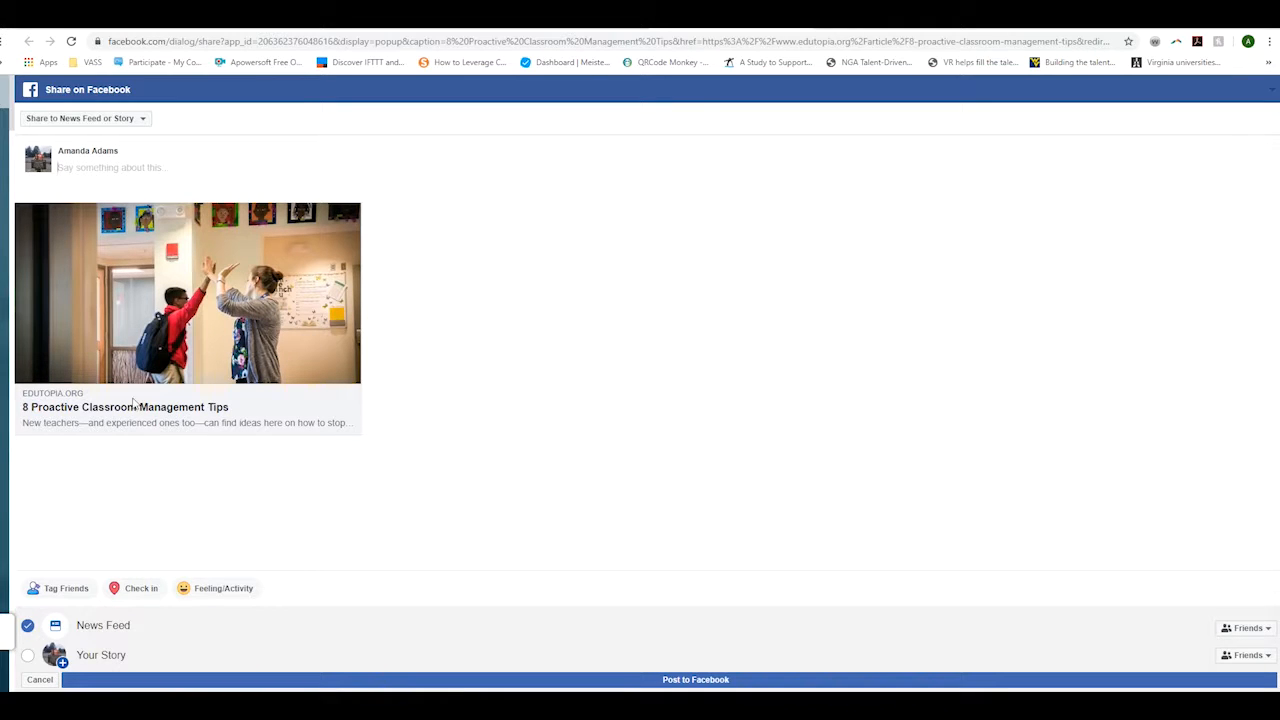
# - Set the share destination to the managed page Virginia Advanced Study Strategies
pyautogui.click(90, 120)
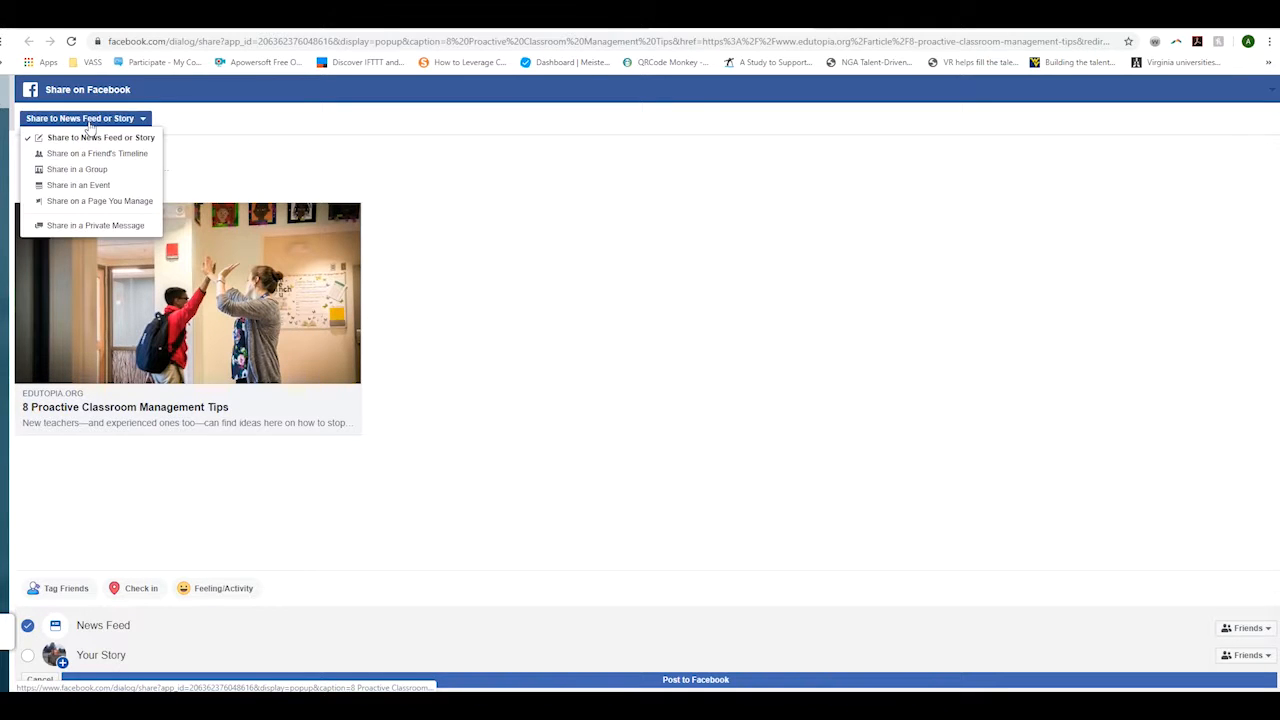
pyautogui.click(91, 203)
pyautogui.click(133, 148)
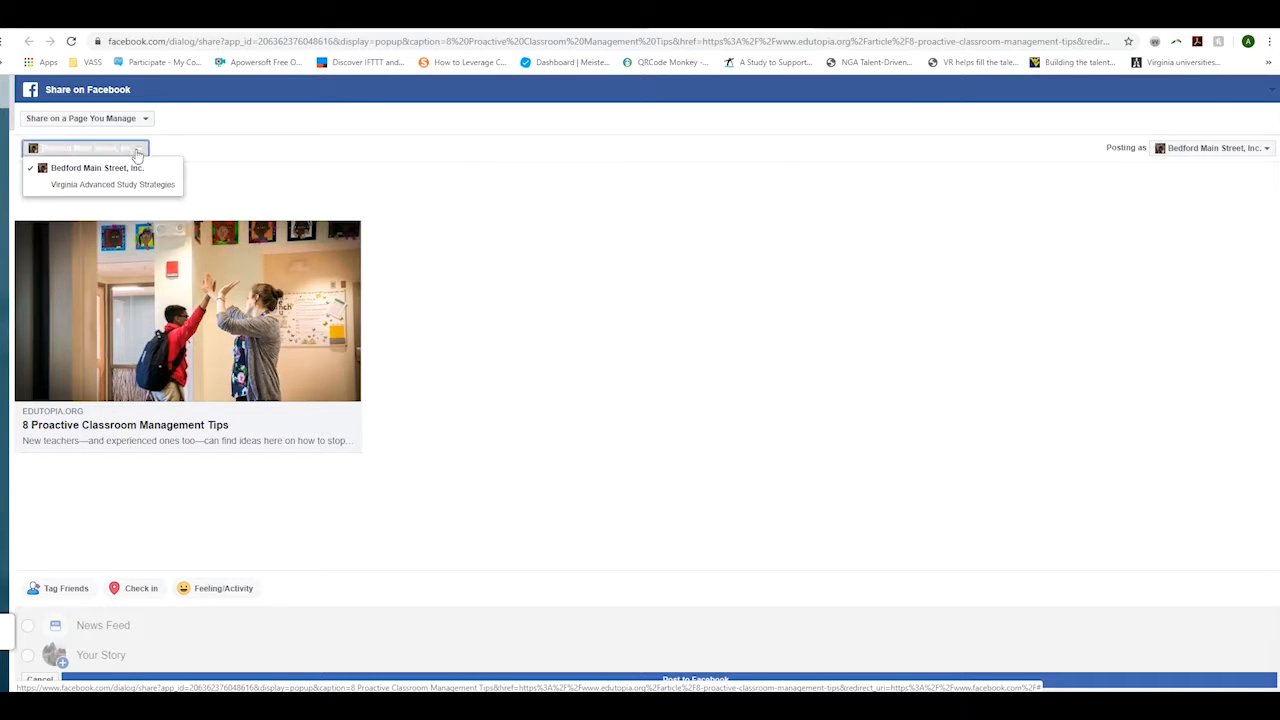
pyautogui.click(115, 184)
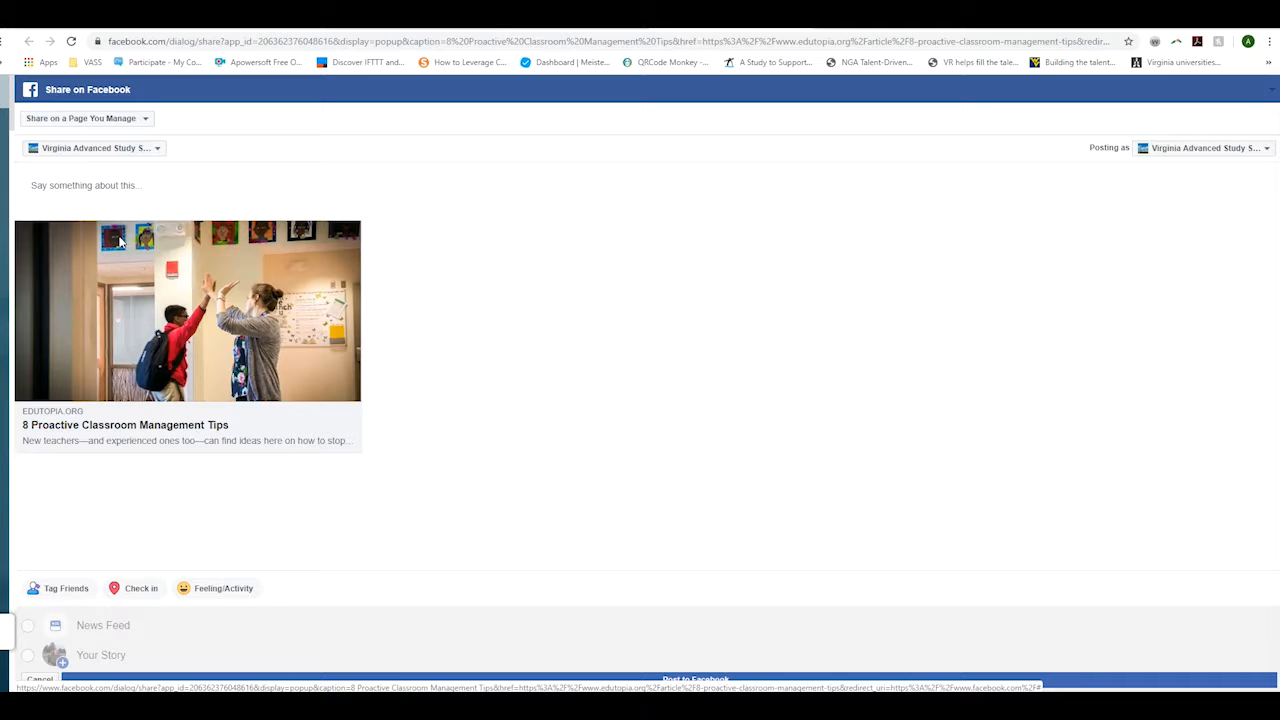
# - Caption the article 'Check out this amazing tops #InnovationXchange' and post it
pyautogui.click(94, 198)
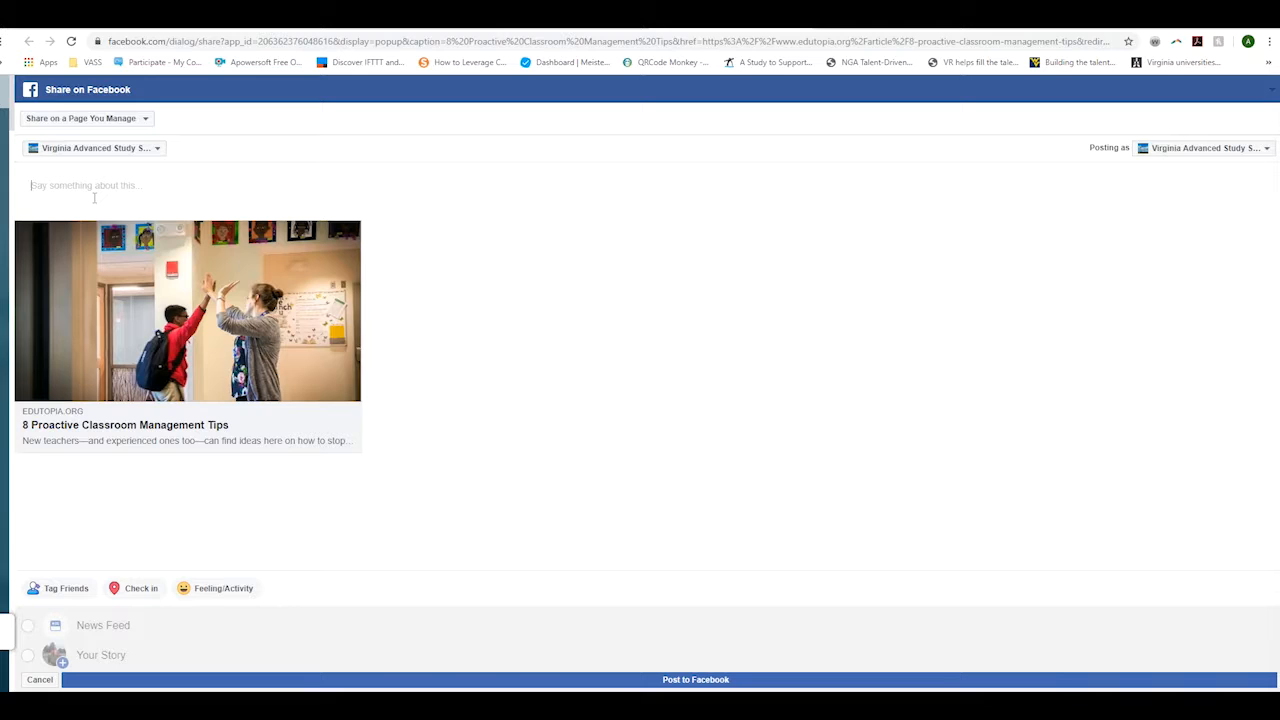
pyautogui.write('Check out this amazin')
pyautogui.write('g to')
pyautogui.write('ps #Innovation')
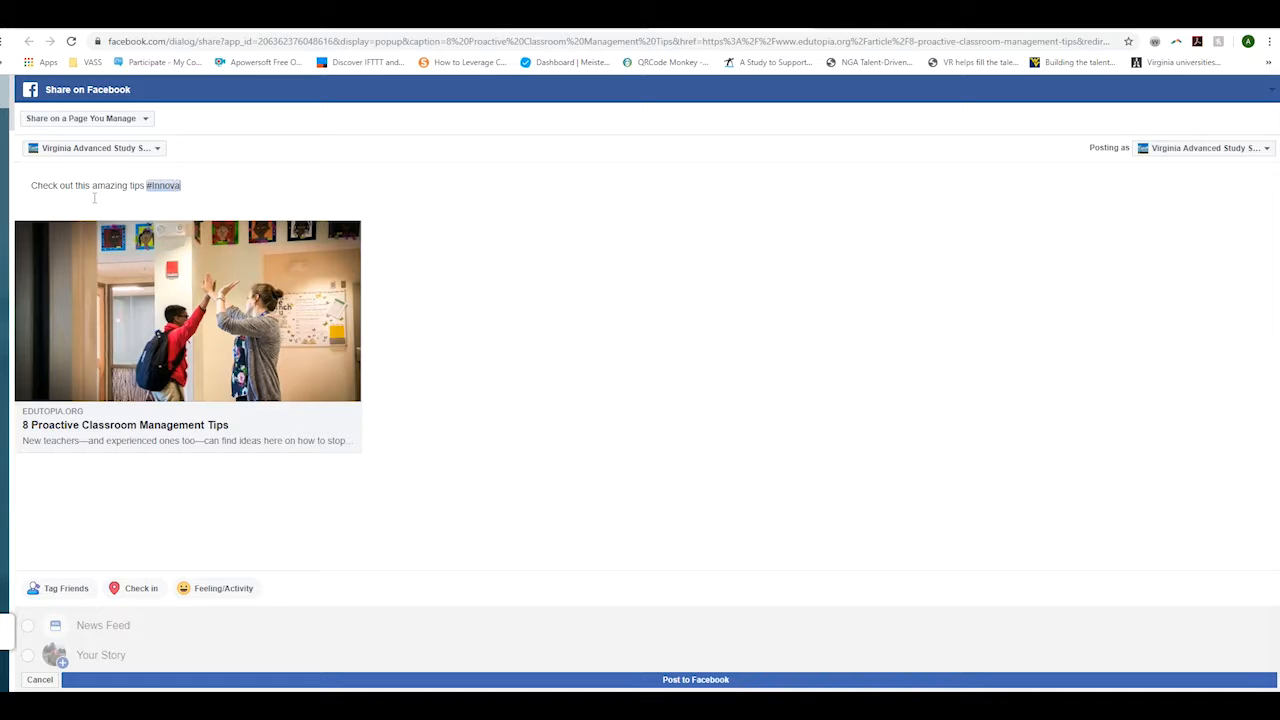
pyautogui.write('Xchange')
pyautogui.click(668, 677)
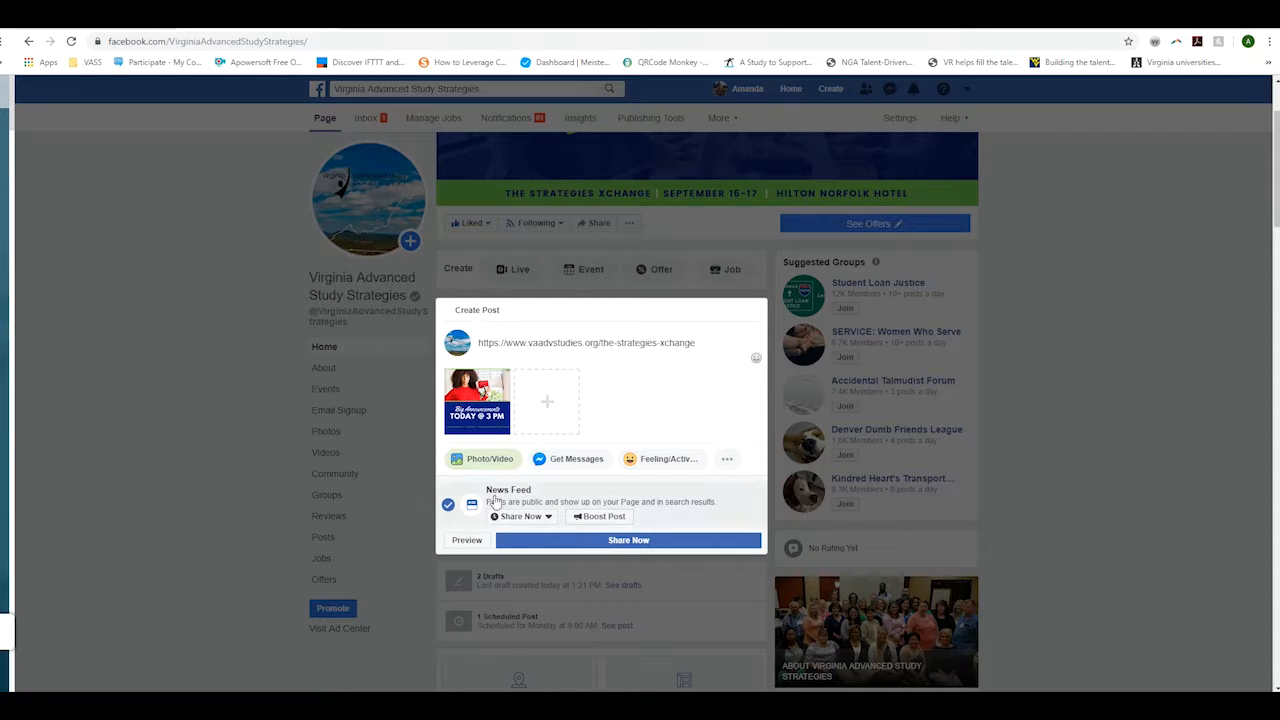
# - Publish the Strategies Xchange link post, then scroll down through the page and back to the top
pyautogui.click(558, 540)
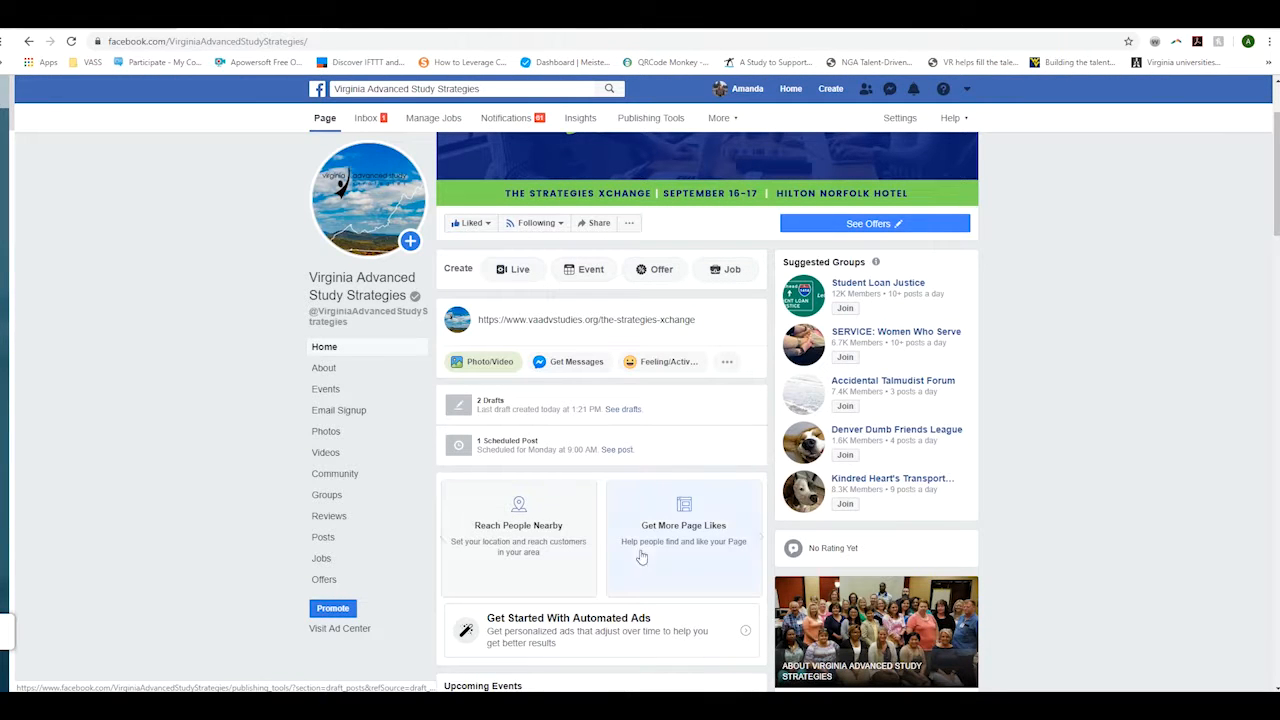
pyautogui.scroll(-5, 598, 566)
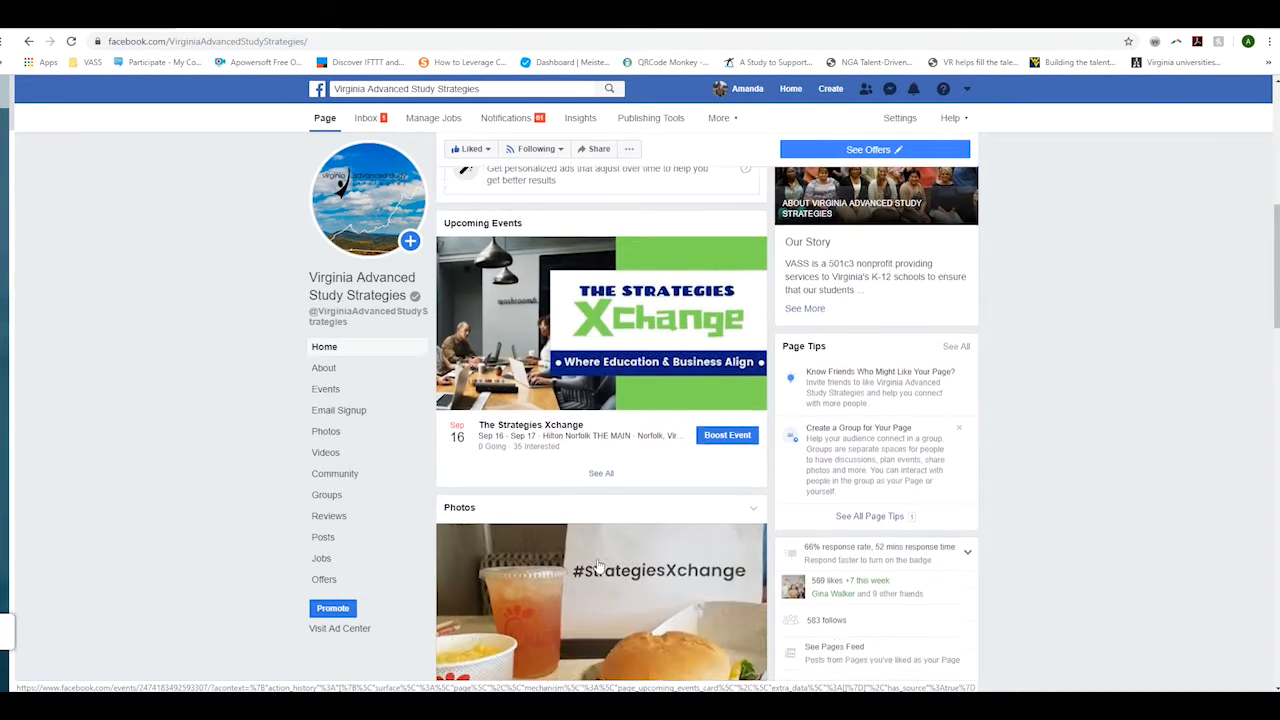
pyautogui.scroll(-6, 598, 566)
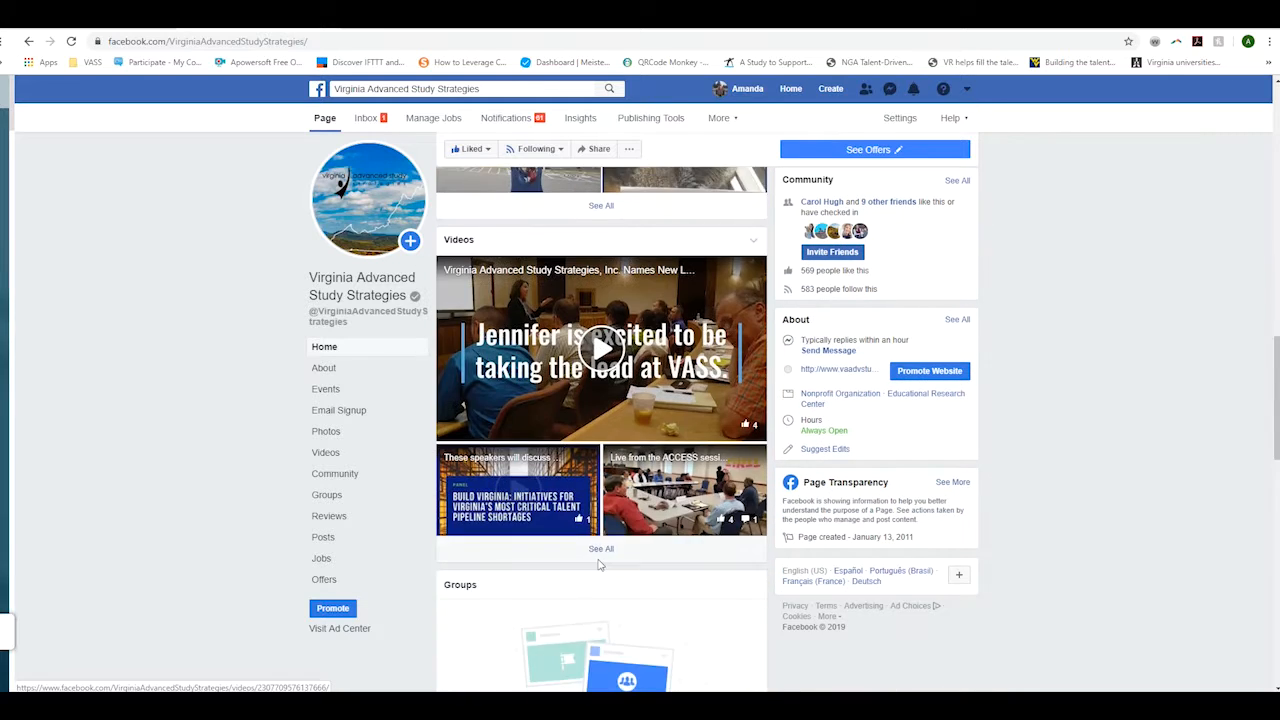
pyautogui.scroll(-1, 598, 566)
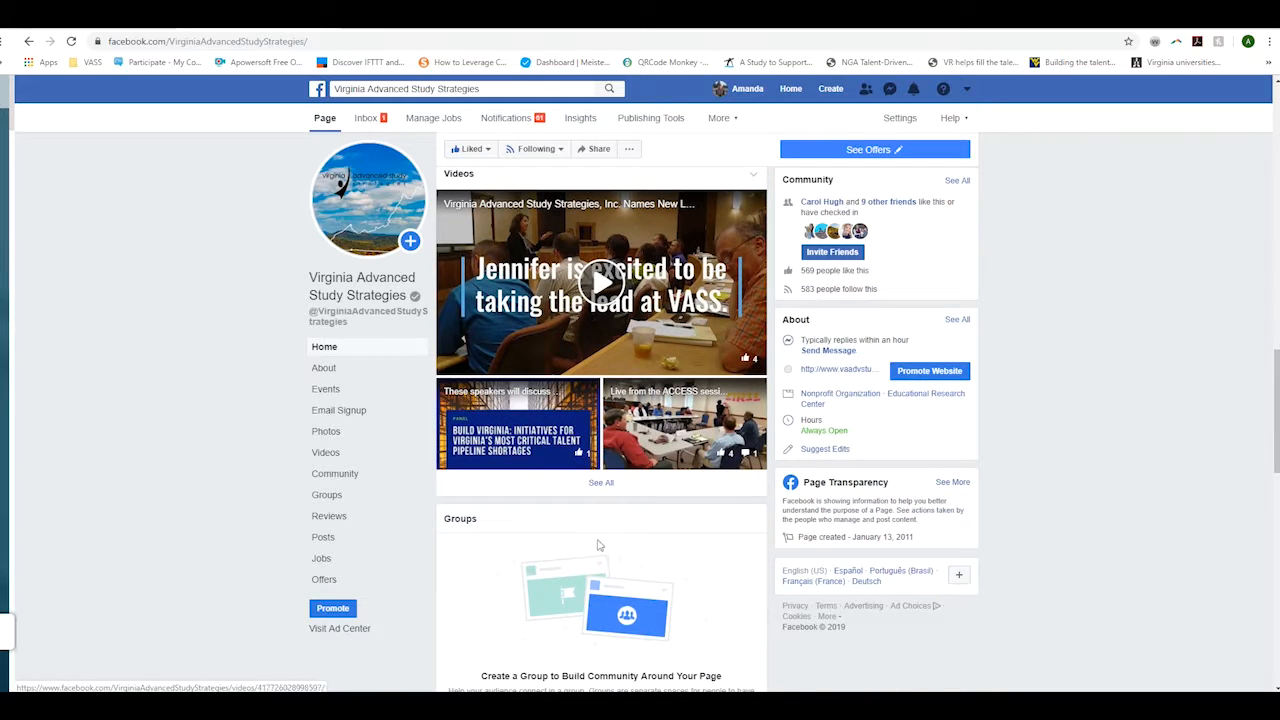
pyautogui.scroll(-5, 598, 545)
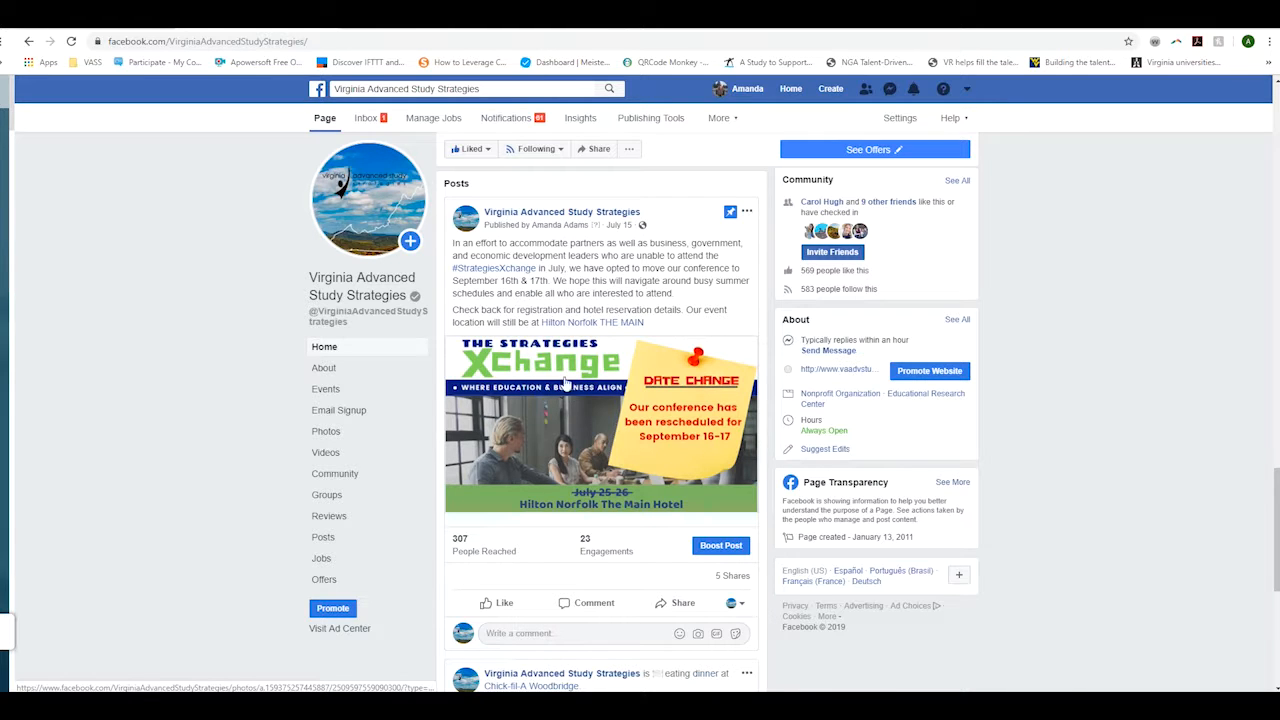
pyautogui.scroll(4, 619, 398)
pyautogui.scroll(10, 619, 398)
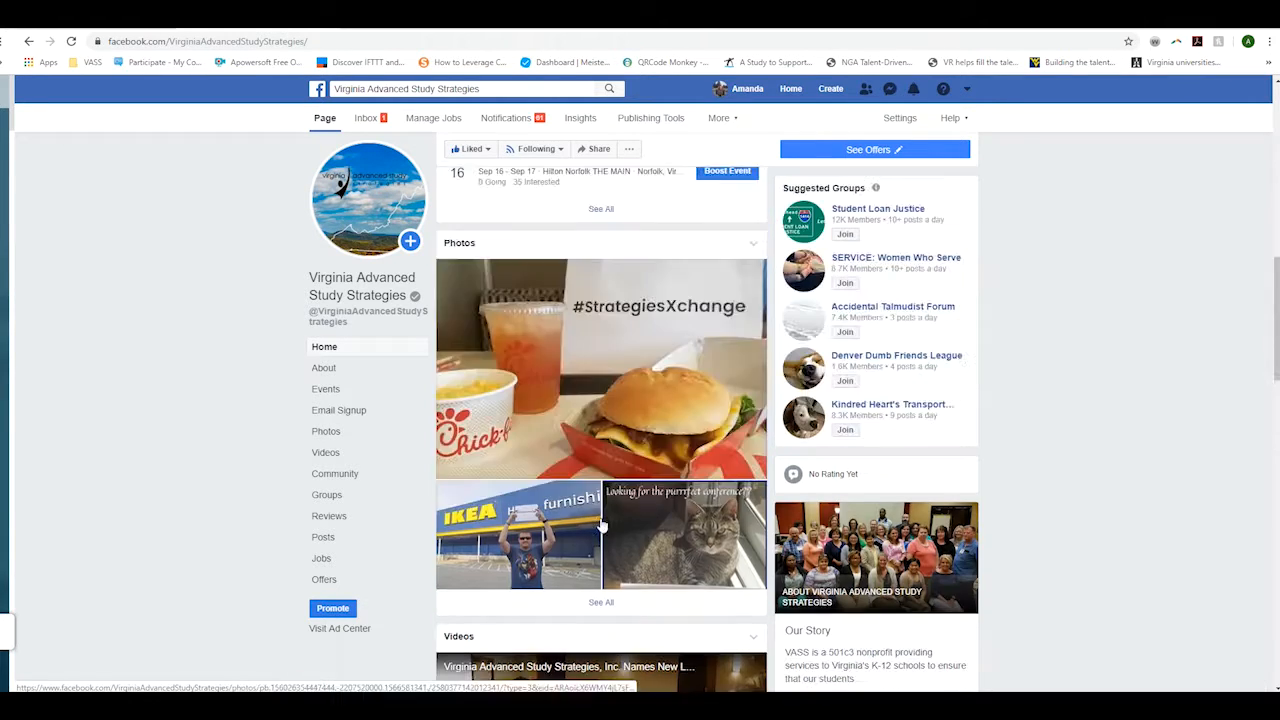
pyautogui.scroll(3, 568, 510)
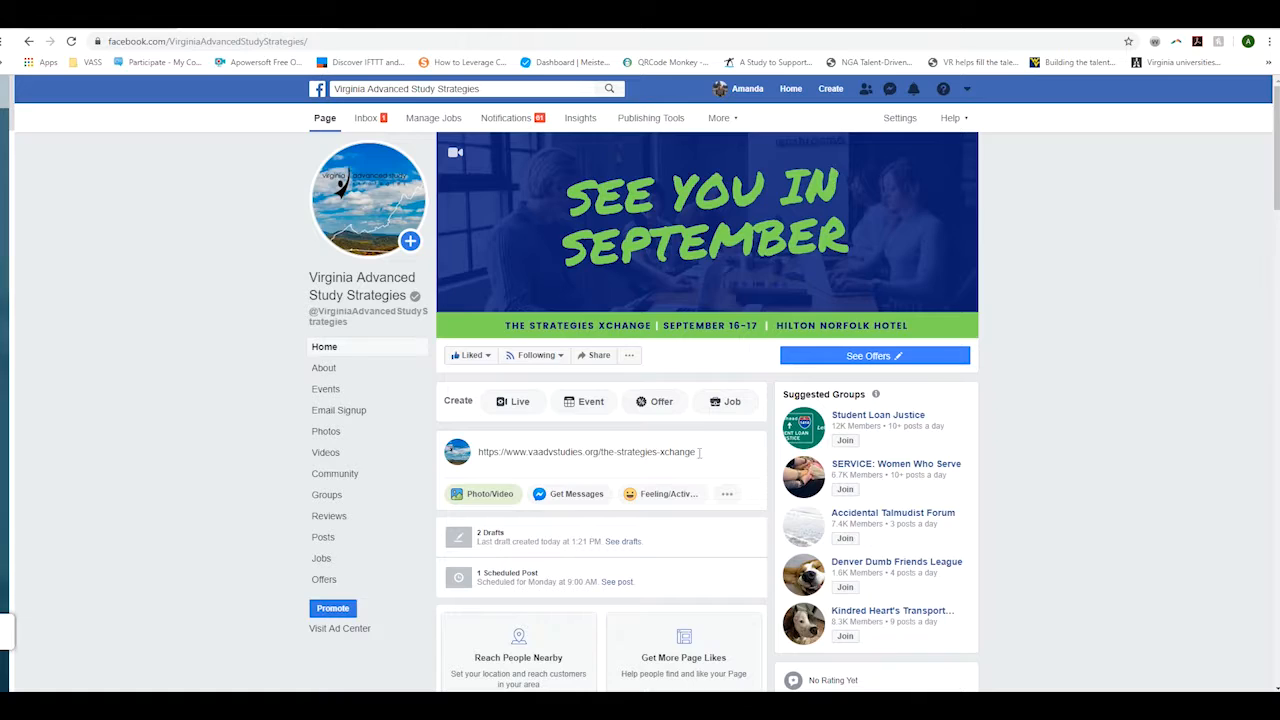
# - Replace the post's link text with 'Check out this resource created by our #RMIN'
pyautogui.click(699, 453)
pyautogui.hotkey('ctrl', 'a')
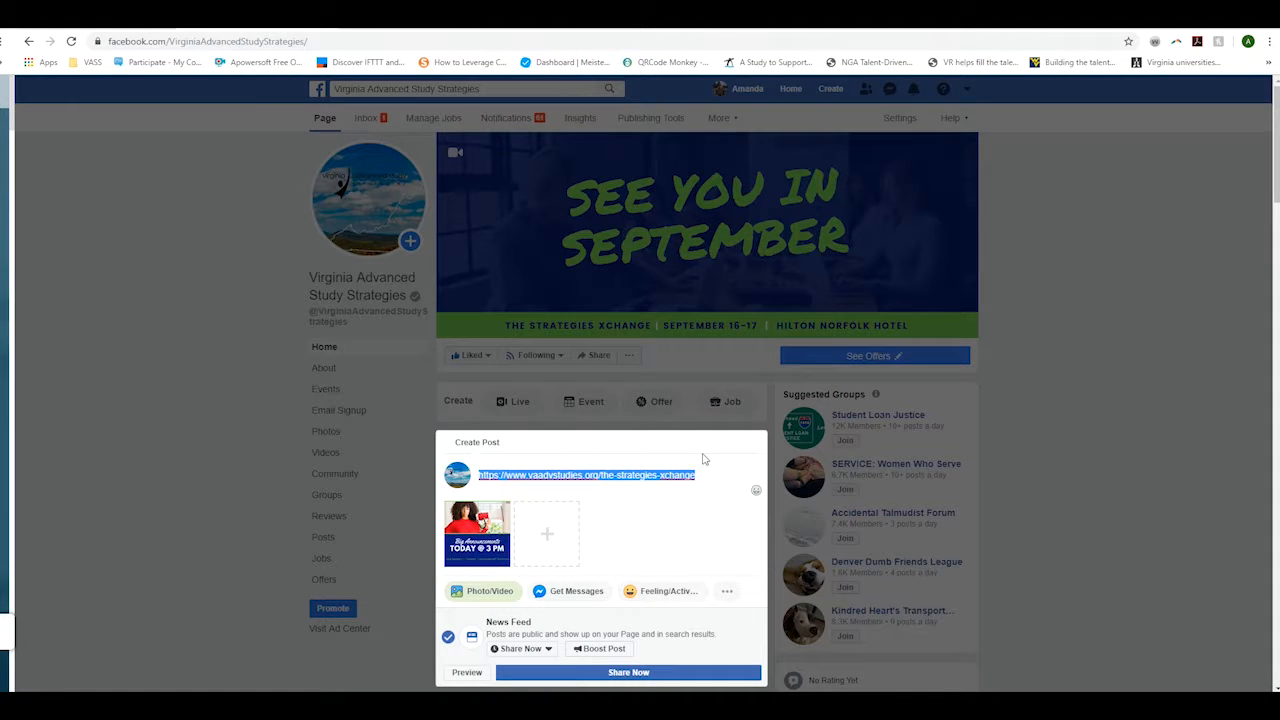
pyautogui.write('Ch')
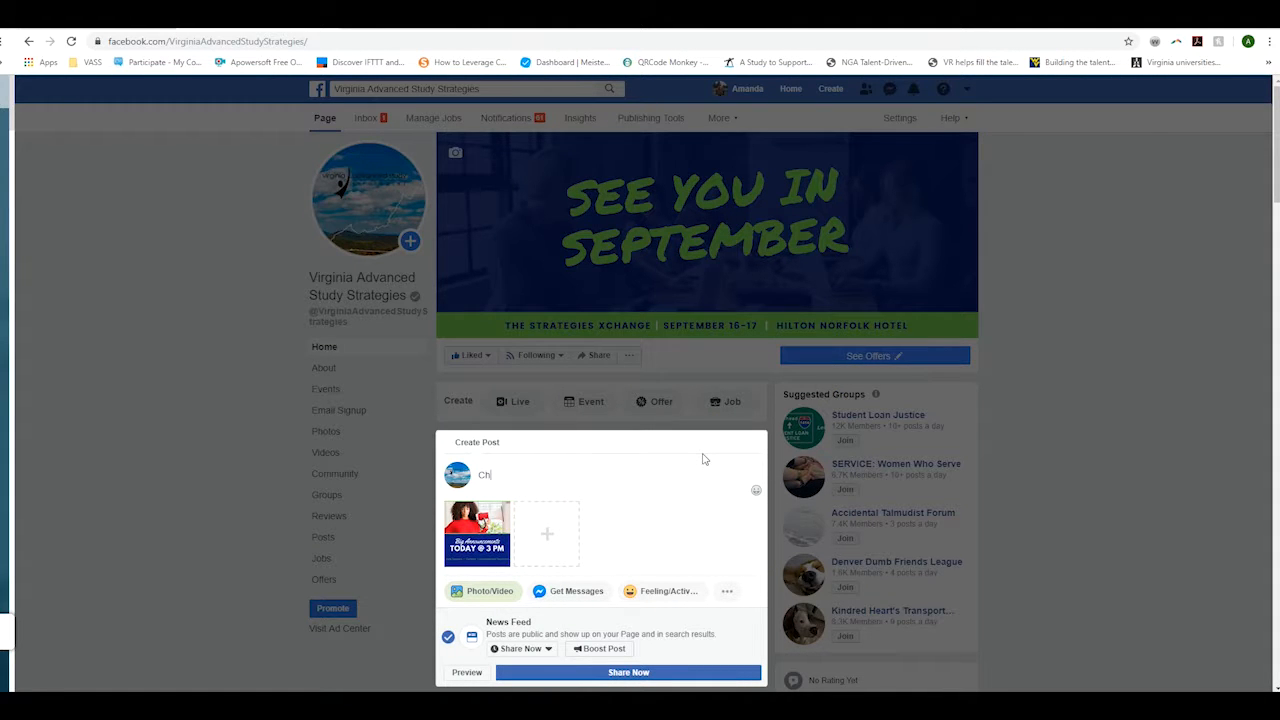
pyautogui.write('eck out this resource createe')
pyautogui.press('BackSpace')
pyautogui.write('d by our ')
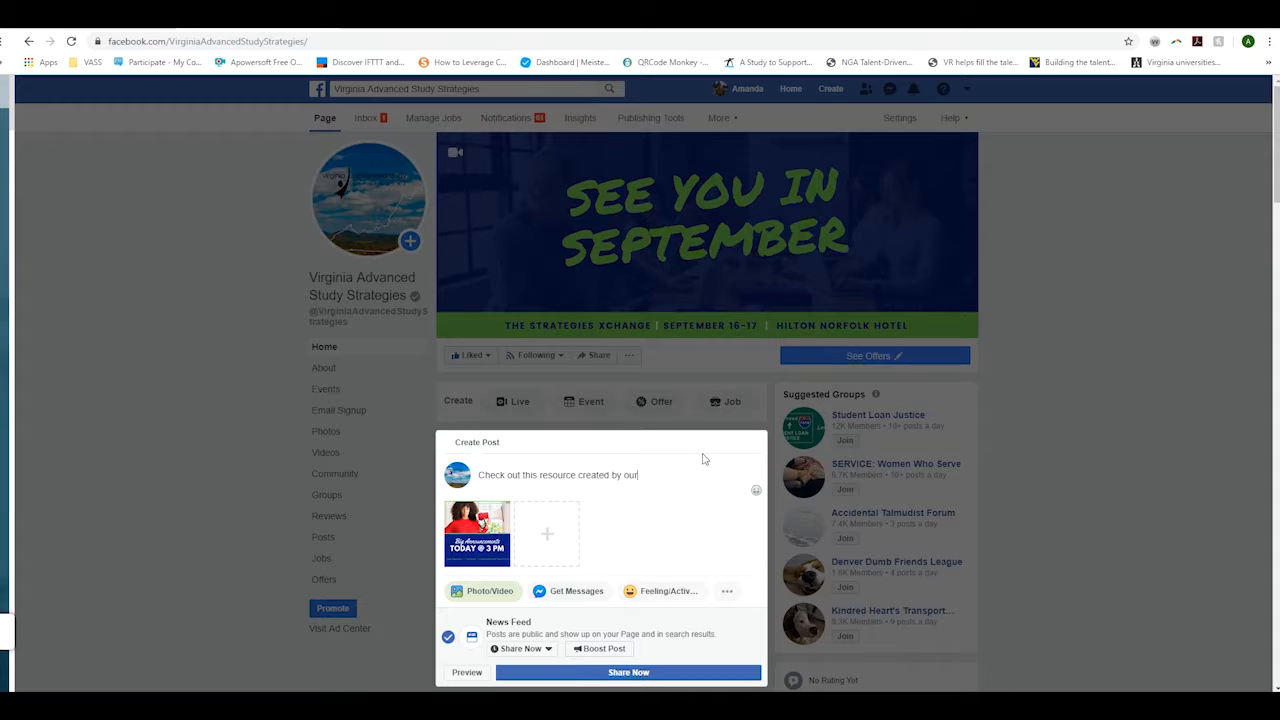
pyautogui.write('#RMIN')
pyautogui.write('@Shelb')
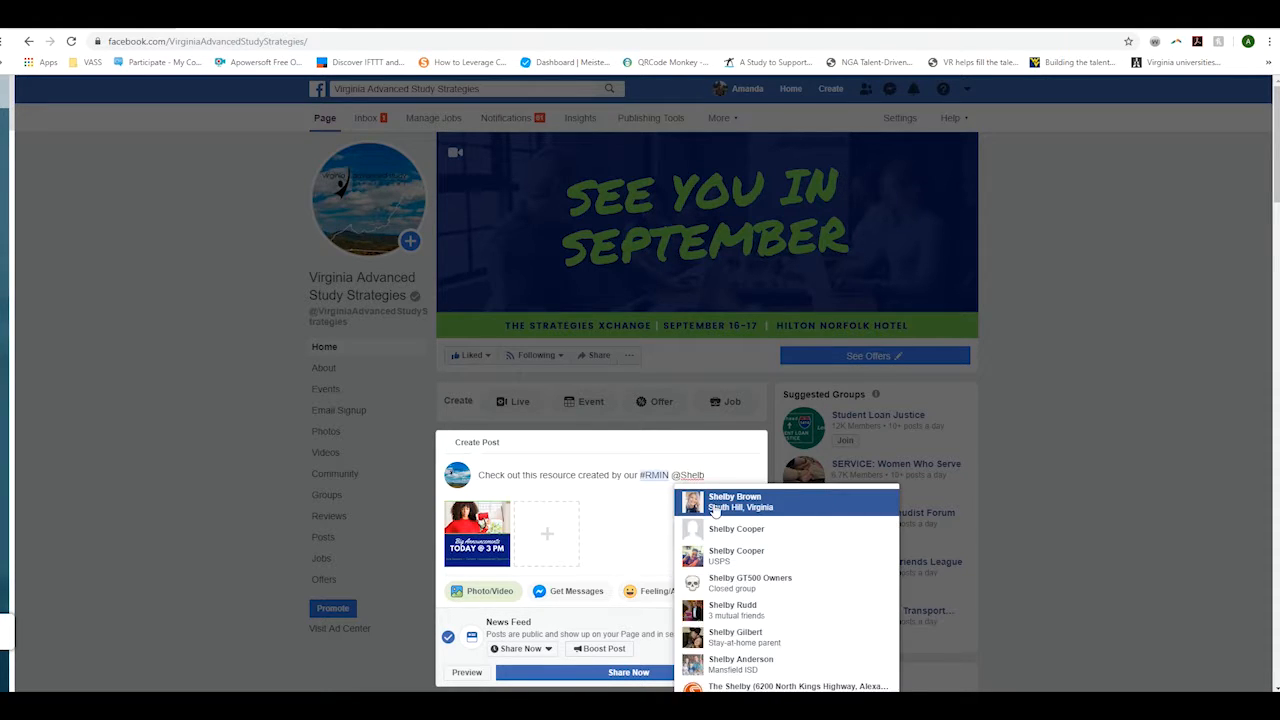
pyautogui.click(700, 503)
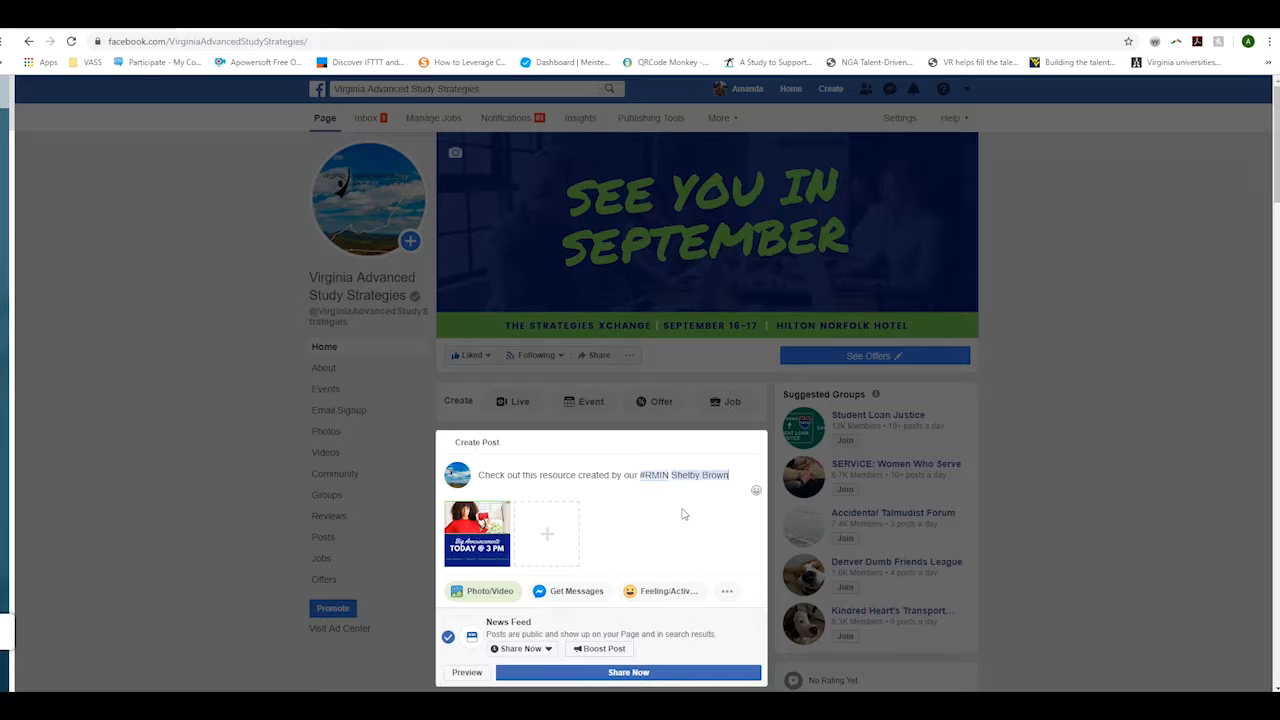
pyautogui.press('BackSpace')
pyautogui.press('BackSpace')
pyautogui.scroll(-2, 682, 514)
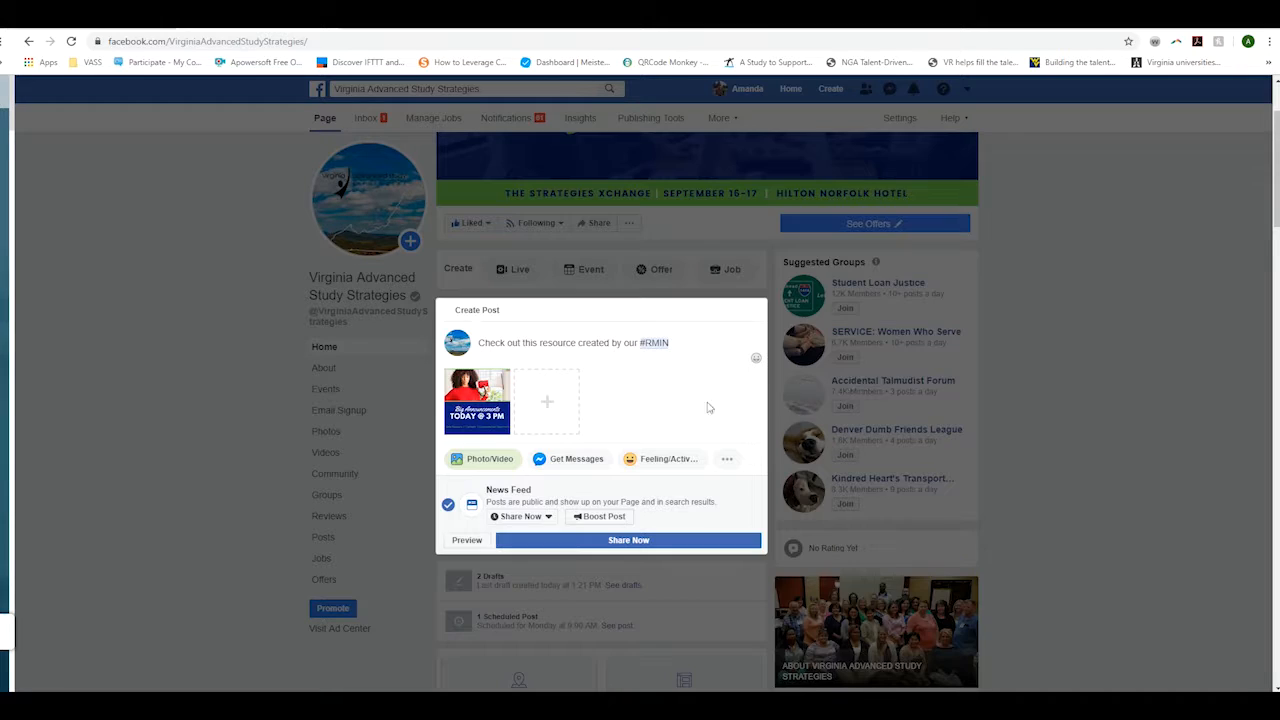
# - Close the composer and comment on the Date Change post as your personal profile, not the Page
pyautogui.click(195, 355)
pyautogui.scroll(-1, 400, 368)
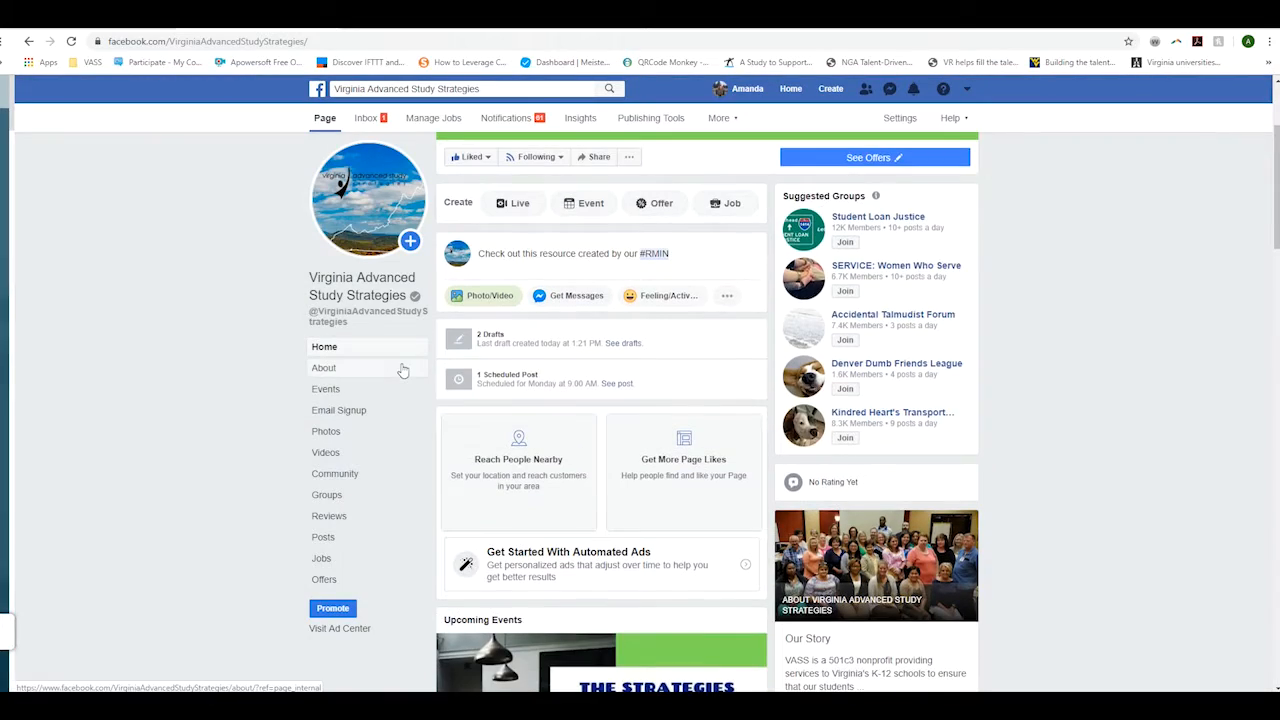
pyautogui.scroll(-3, 508, 424)
pyautogui.scroll(-15, 508, 424)
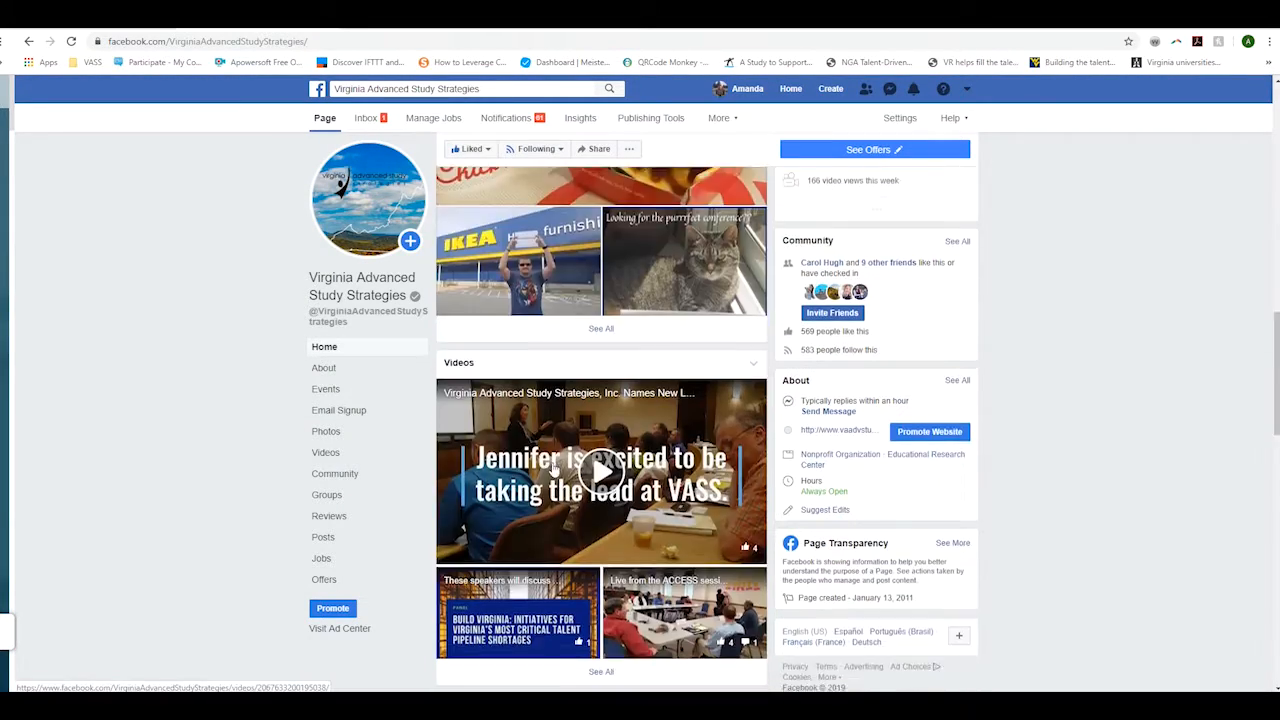
pyautogui.scroll(-4, 562, 481)
pyautogui.scroll(3, 650, 440)
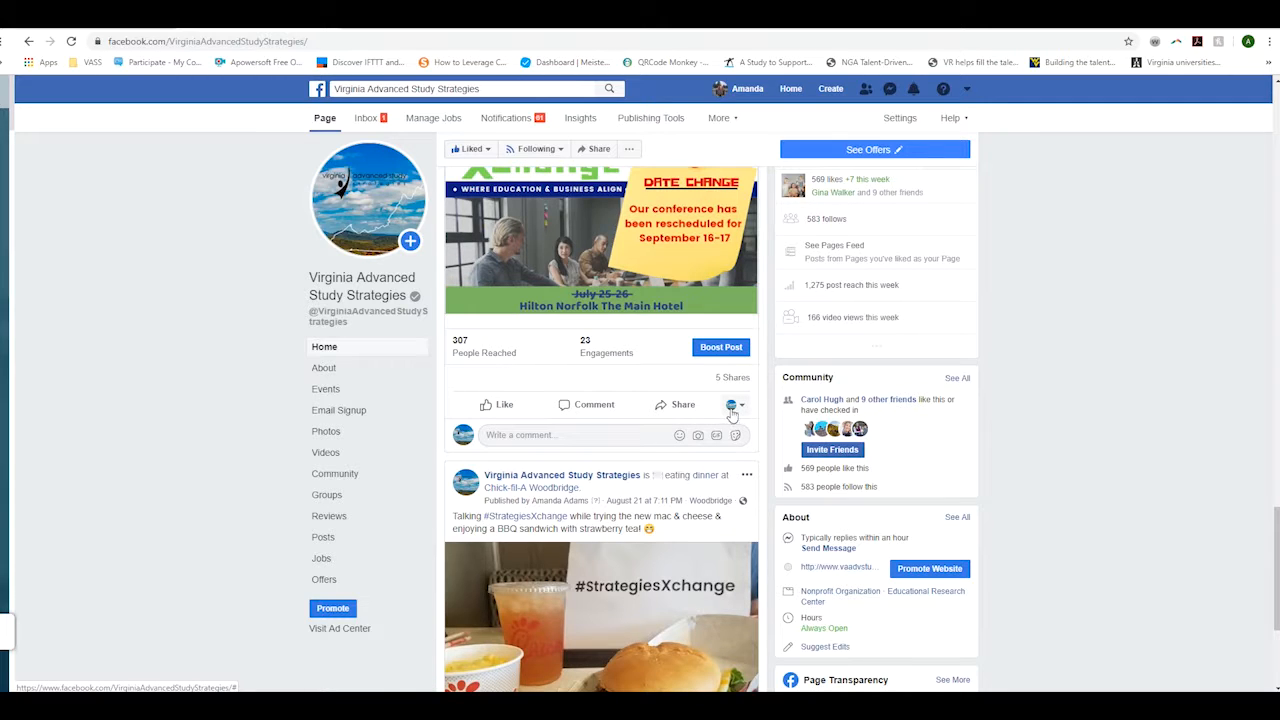
pyautogui.click(528, 437)
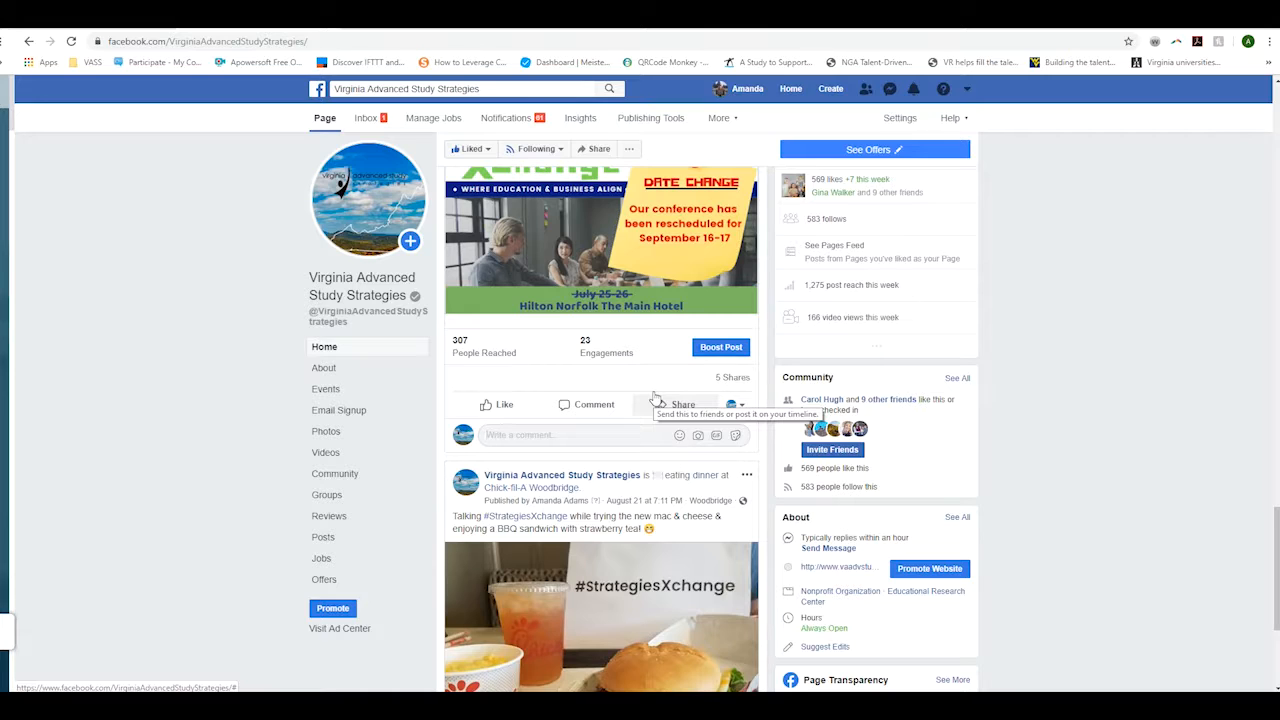
pyautogui.click(741, 406)
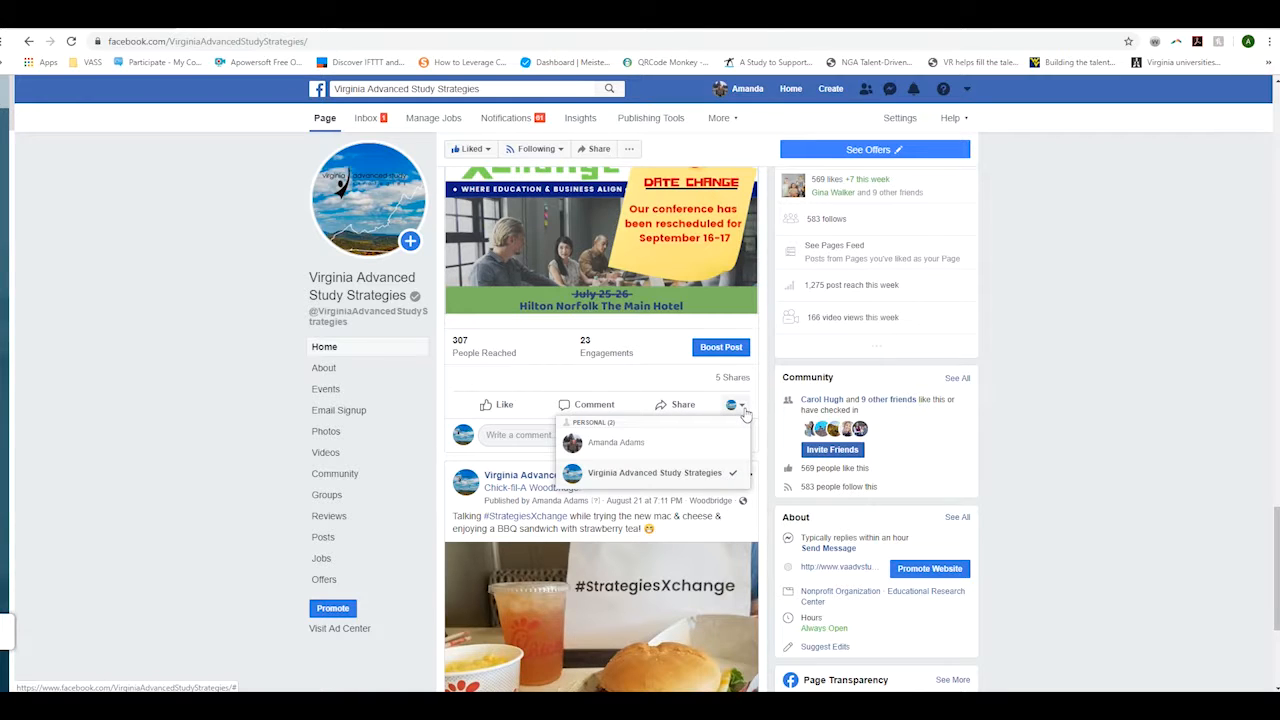
pyautogui.click(664, 445)
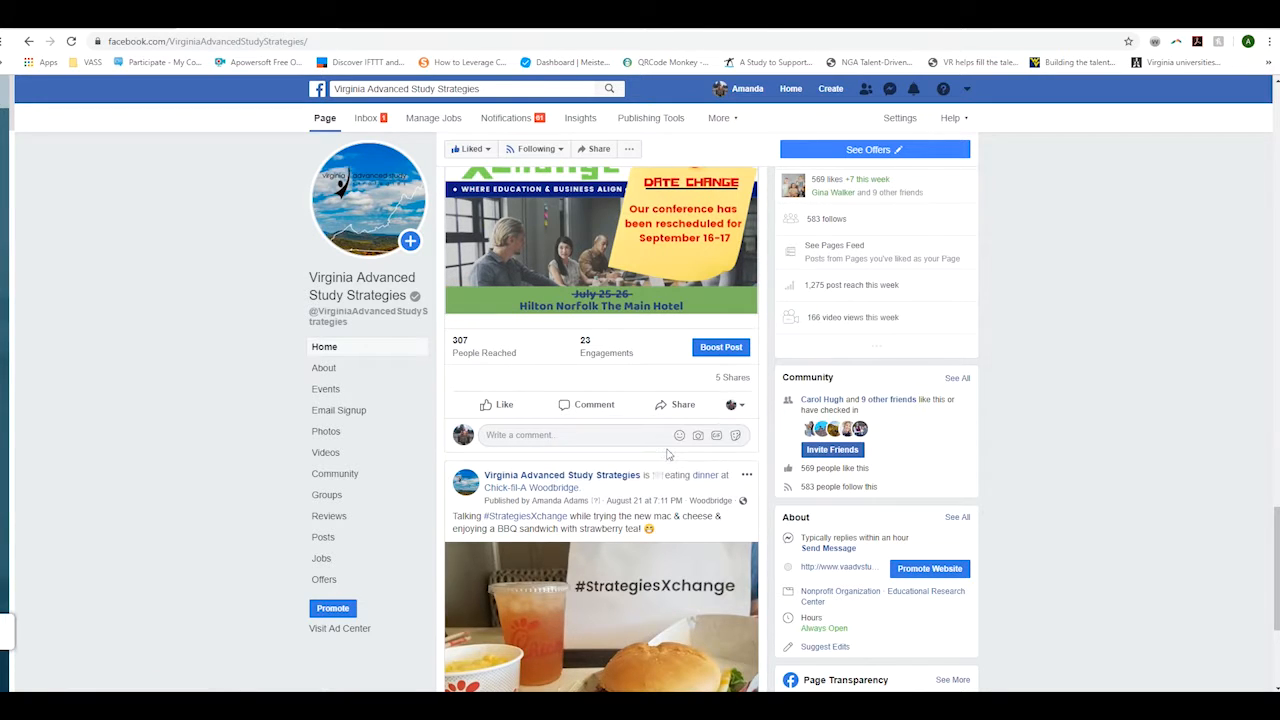
pyautogui.click(567, 429)
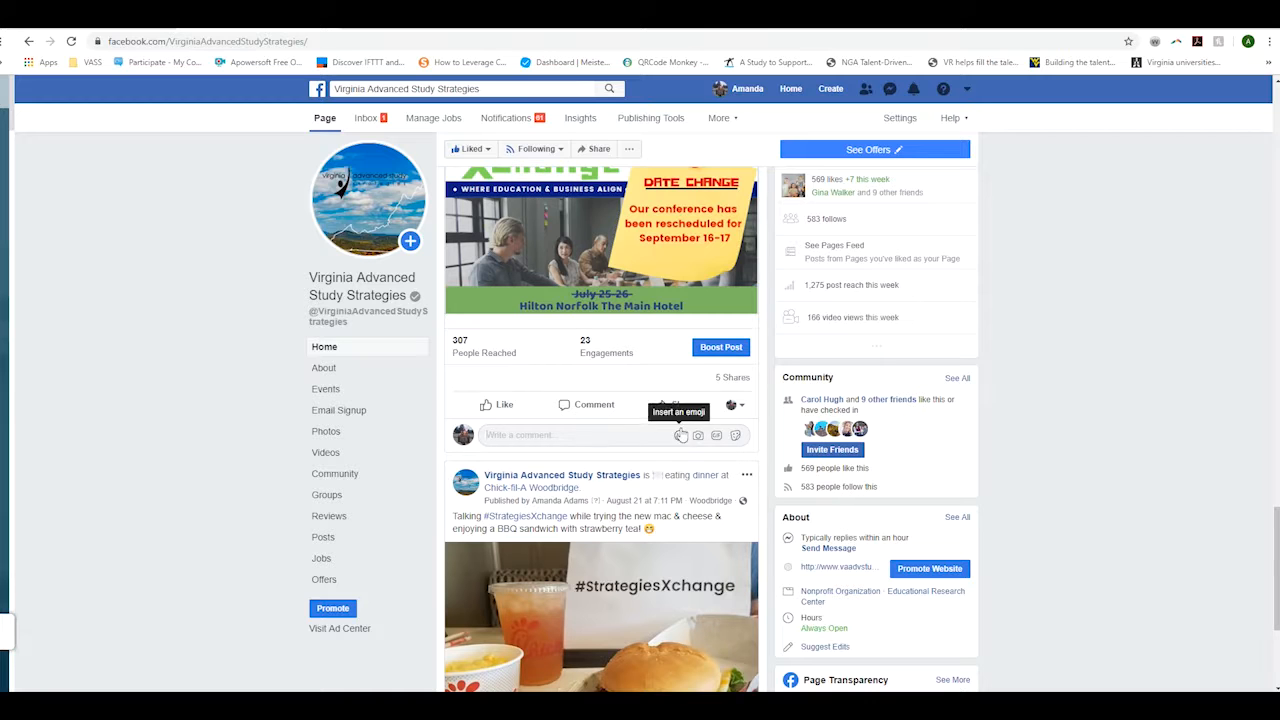
# - Delete the draft photo post's entire caption text
pyautogui.scroll(3, 601, 484)
pyautogui.scroll(10, 601, 484)
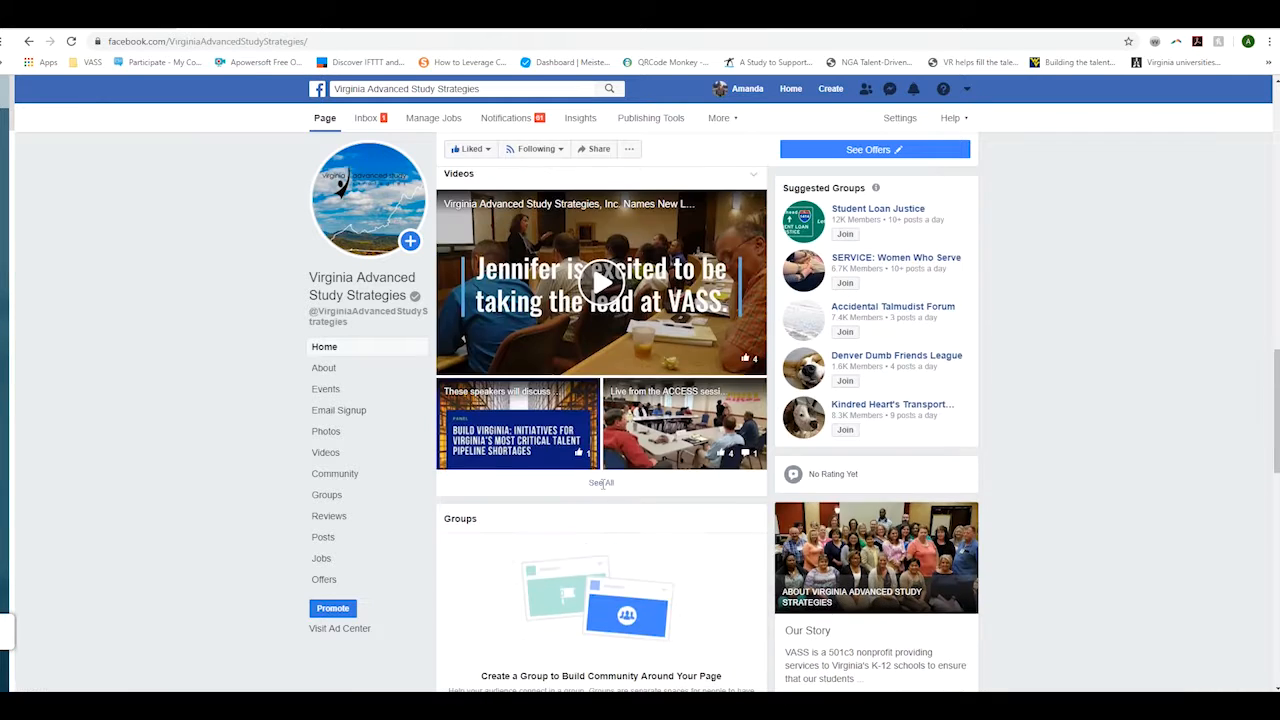
pyautogui.scroll(3, 603, 488)
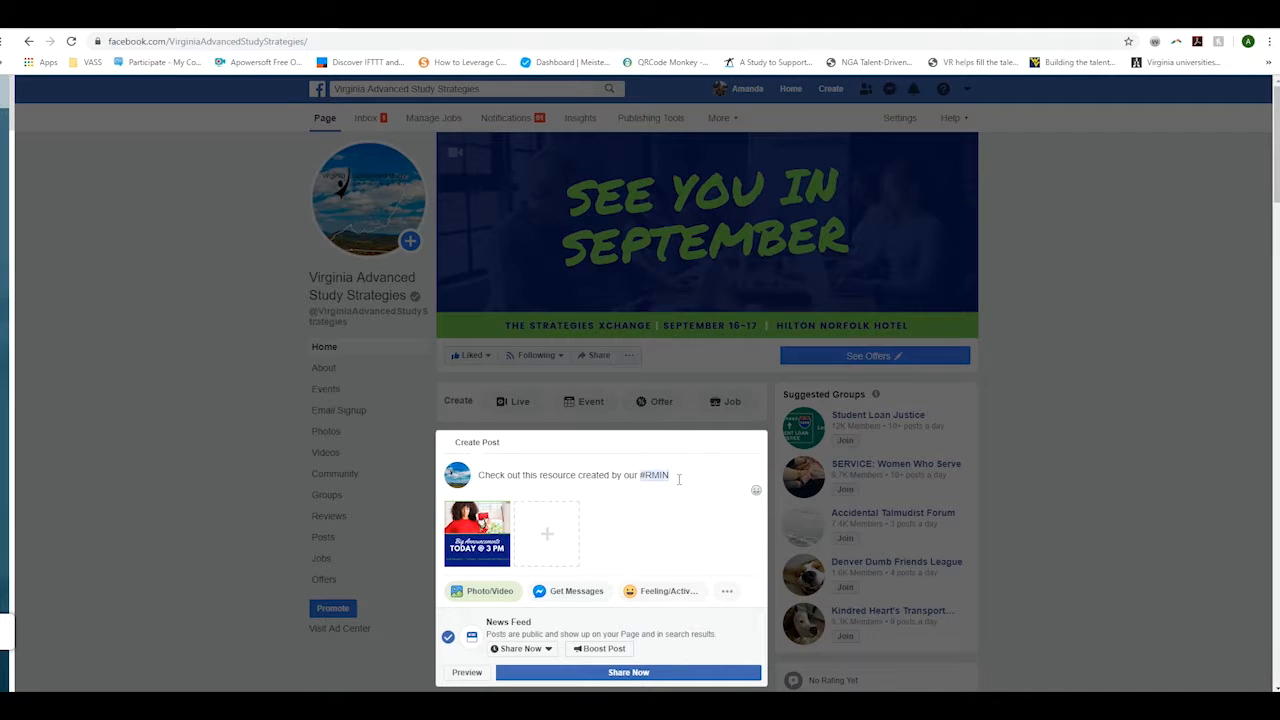
pyautogui.tripleClick(676, 480)
pyautogui.press('BackSpace')
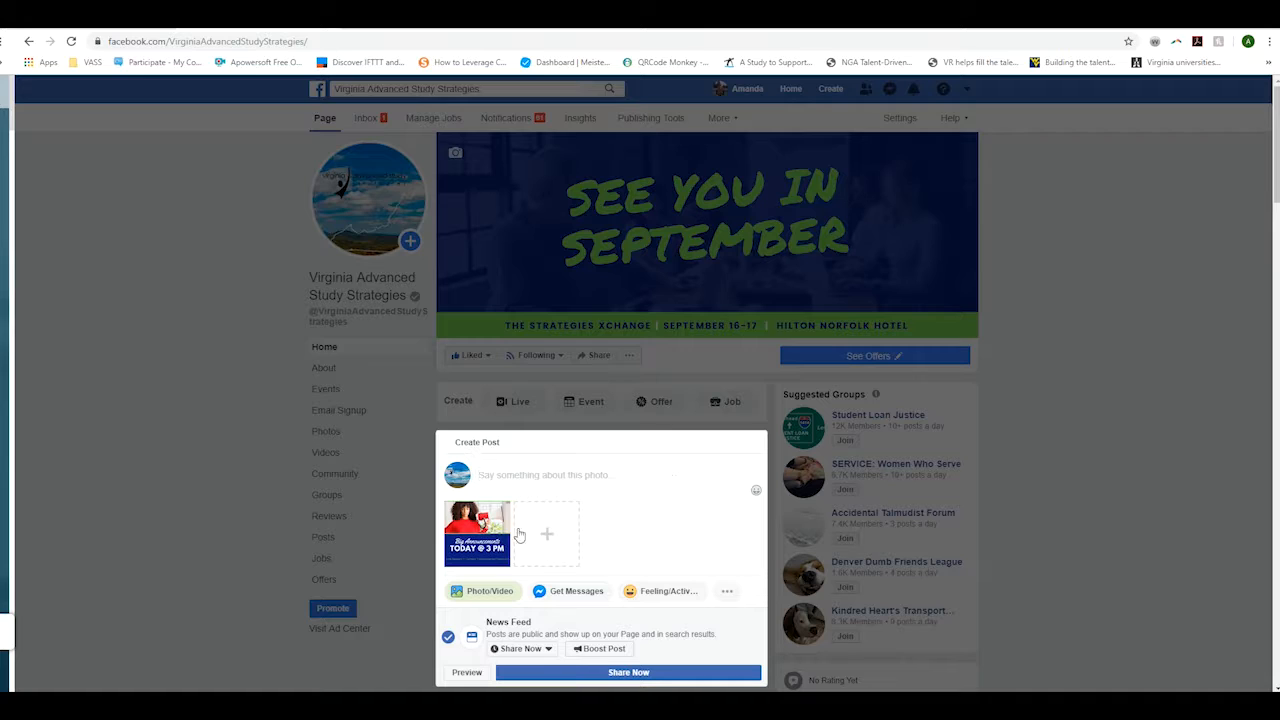
# - Open the photo editor on the Big Announcements image and close it unchanged
pyautogui.moveTo(475, 523)
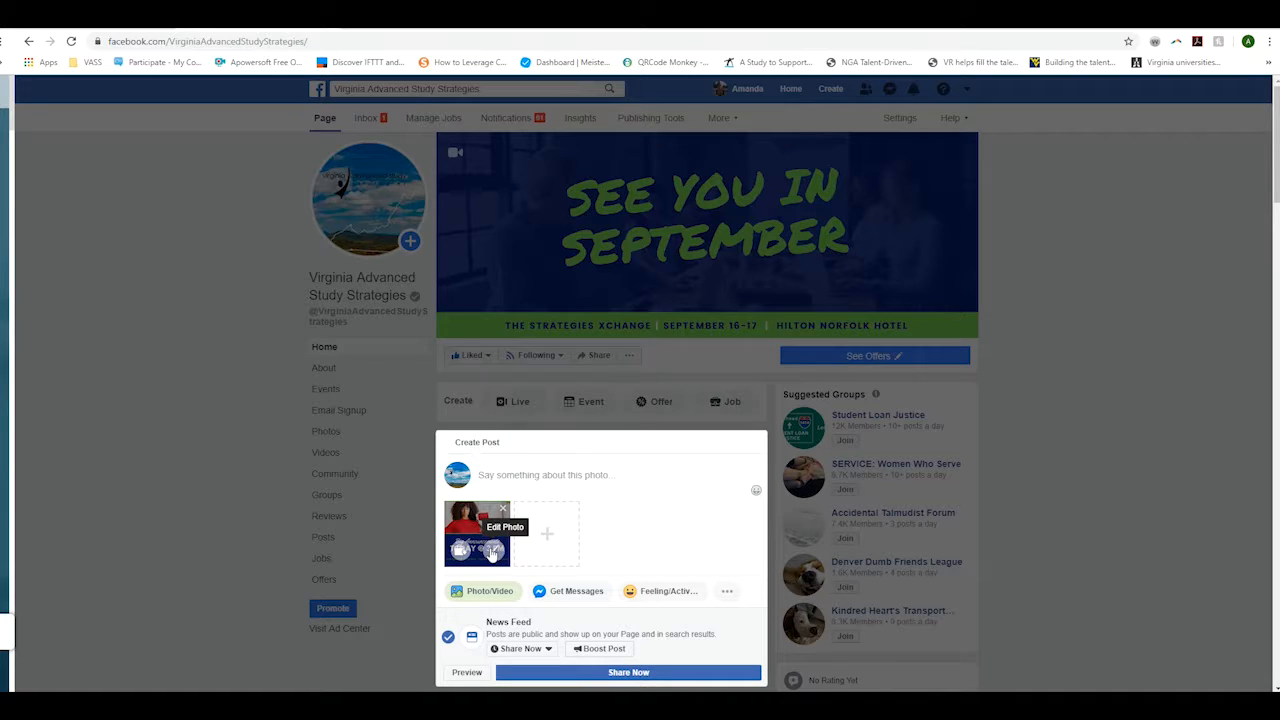
pyautogui.click(492, 552)
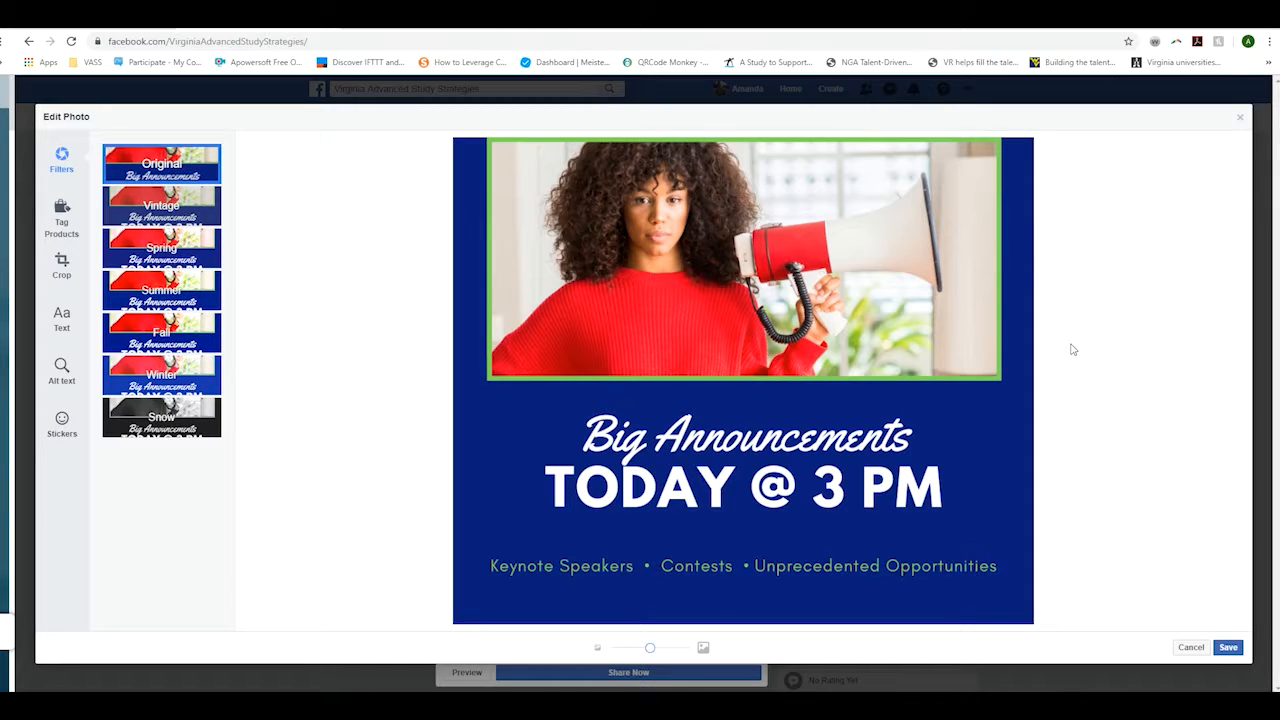
pyautogui.click(1240, 119)
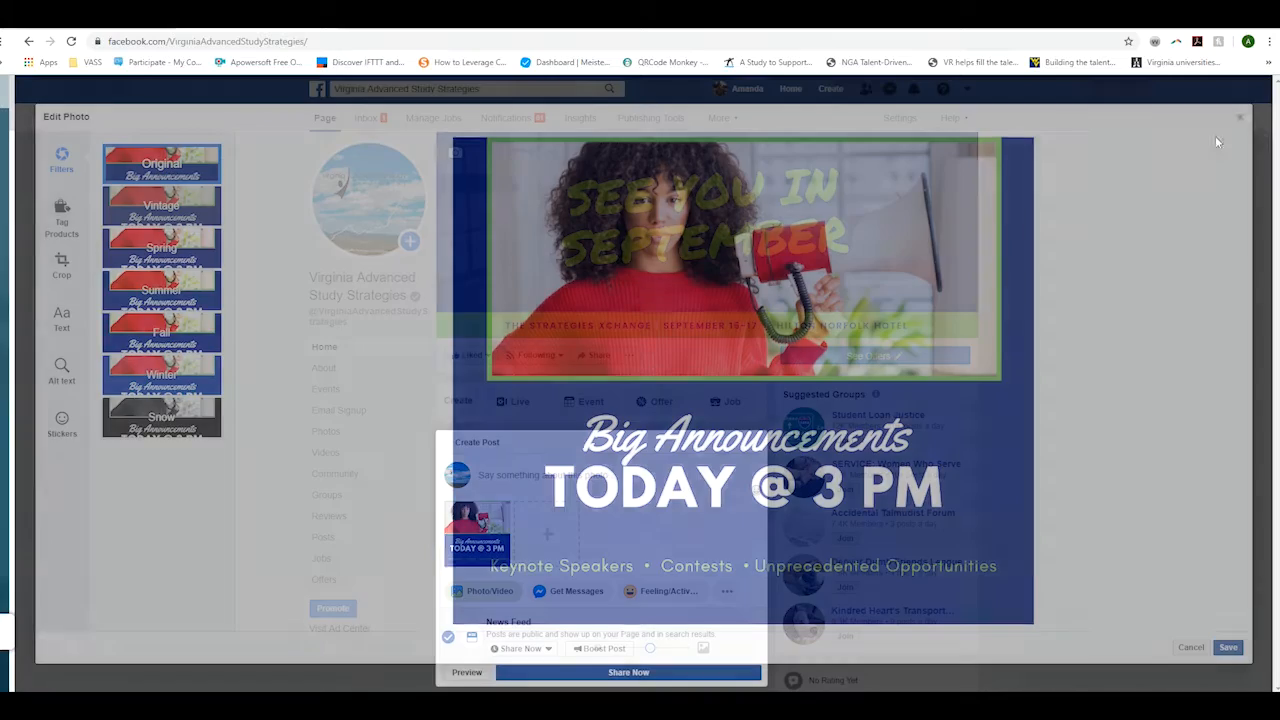
# - In a new tab, search Google for 'pixabay' and open the Pixabay website
pyautogui.click(812, 30)
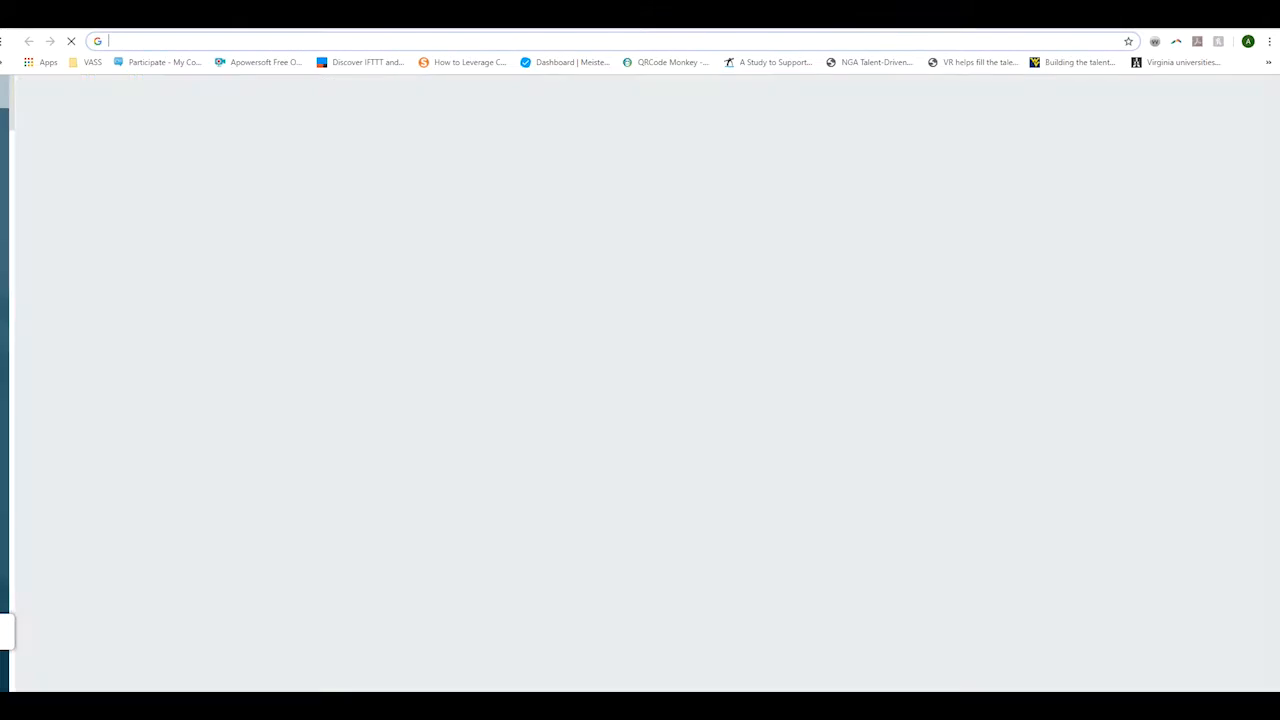
pyautogui.write('piz')
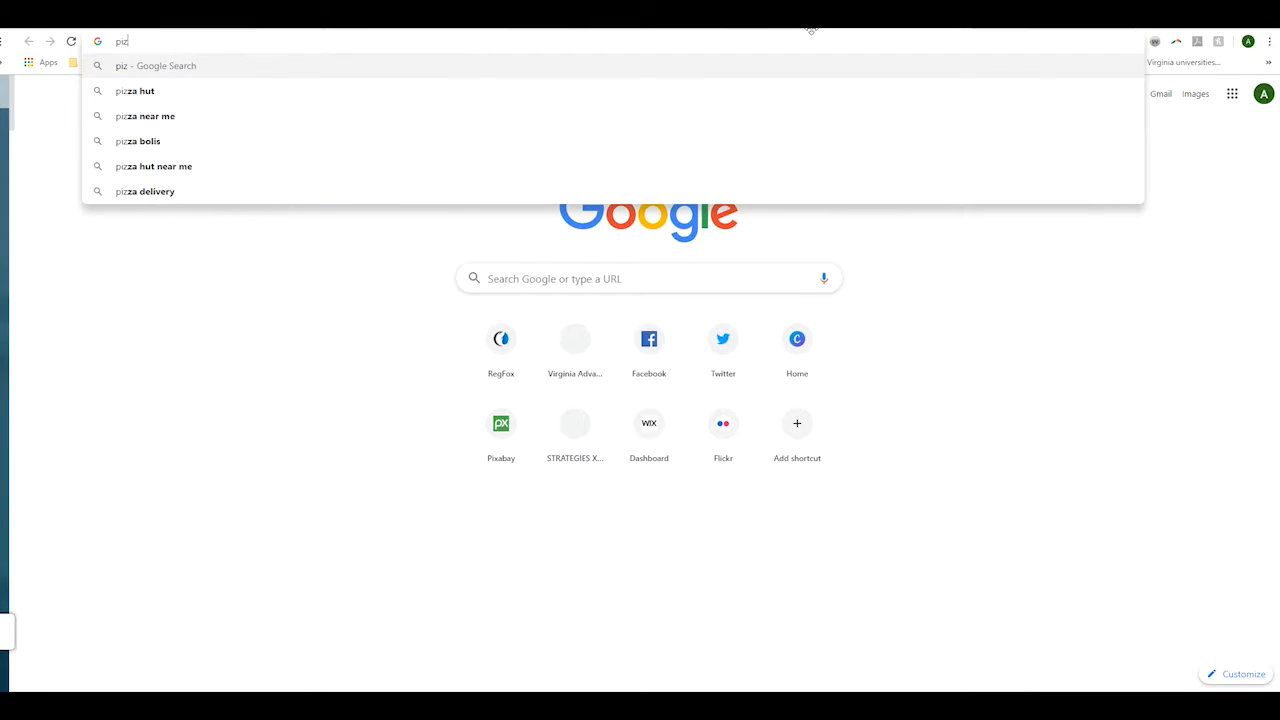
pyautogui.press('BackSpace')
pyautogui.write('xaby')
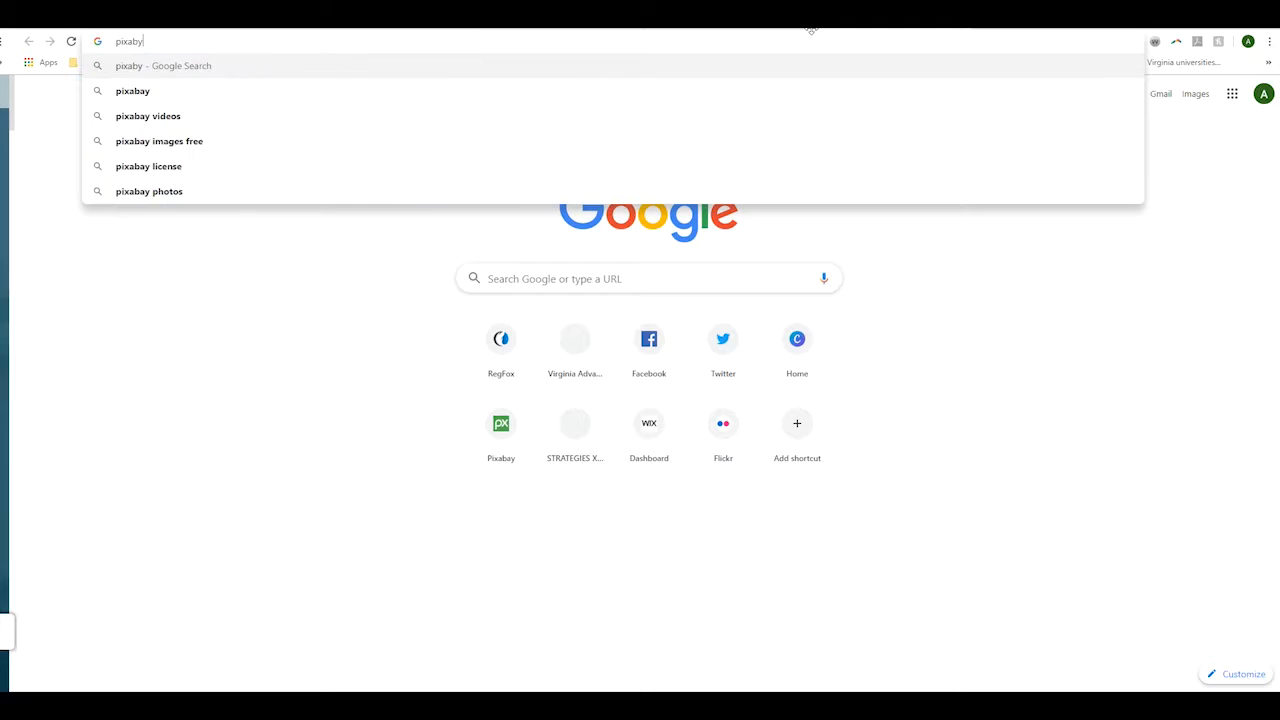
pyautogui.press('Return')
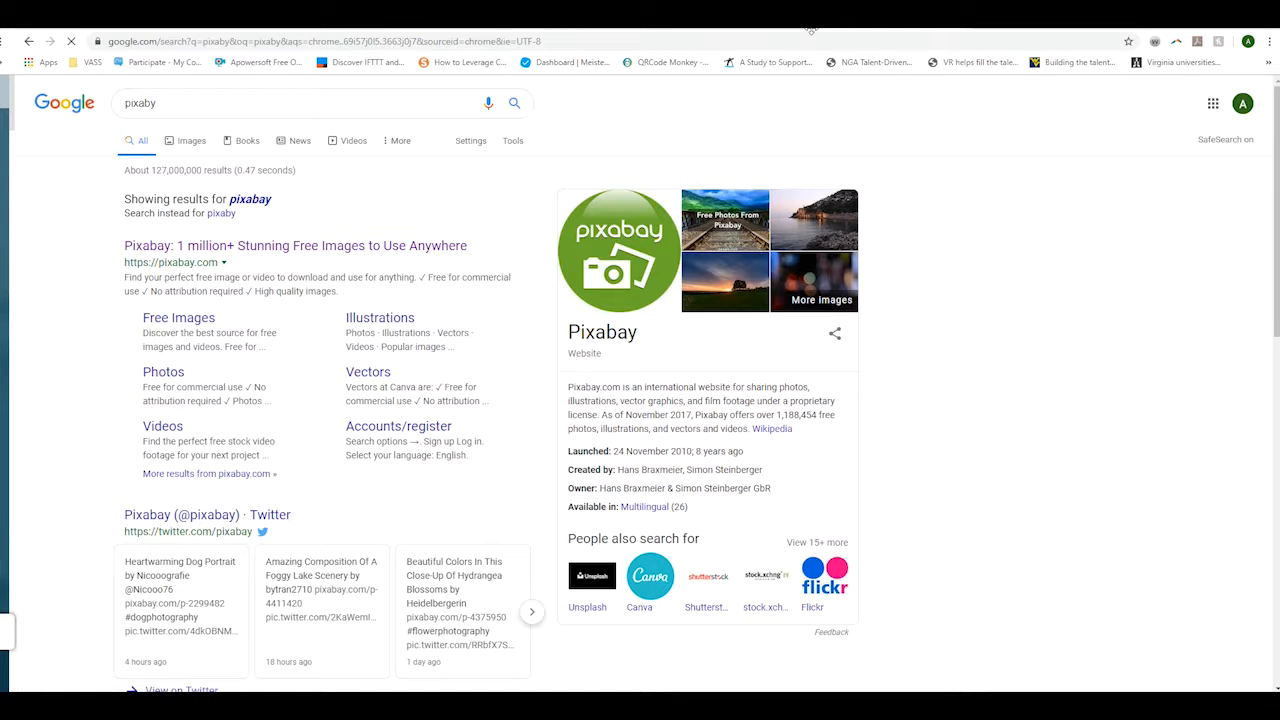
pyautogui.click(248, 247)
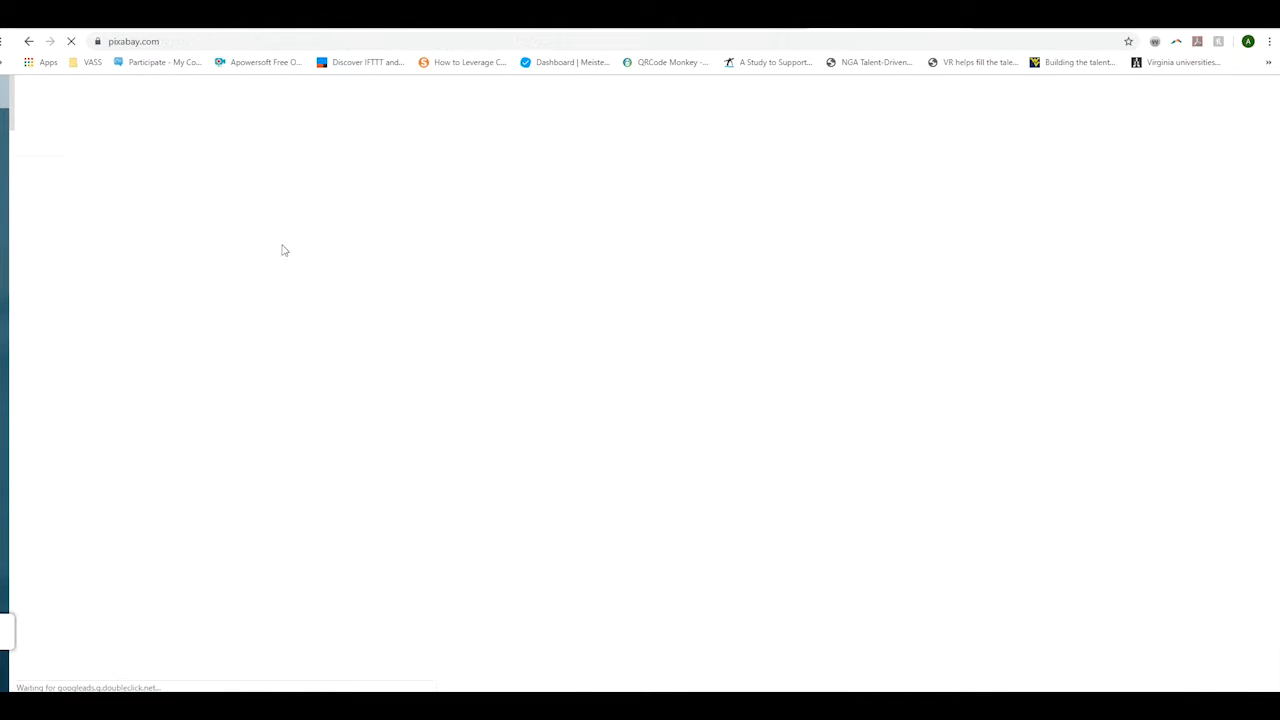
# - Scroll up and down through the featured free photos on Pixabay's homepage
pyautogui.scroll(-4, 555, 538)
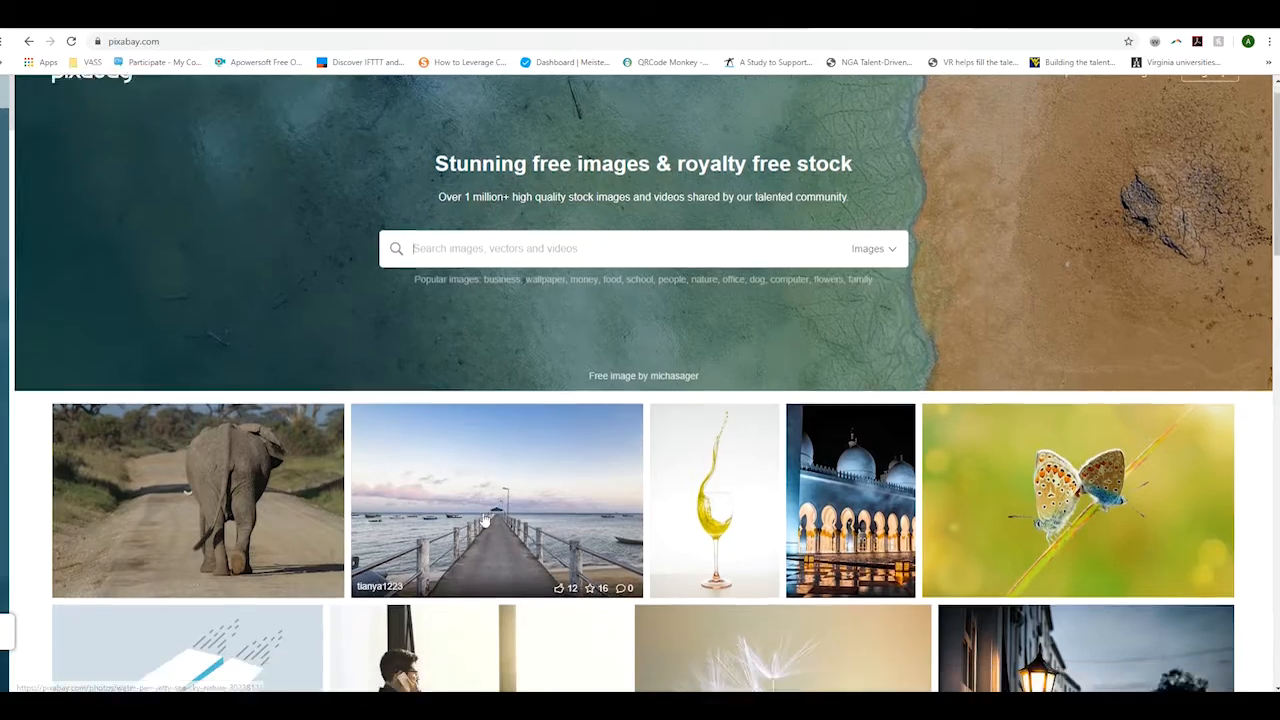
pyautogui.scroll(-10, 555, 538)
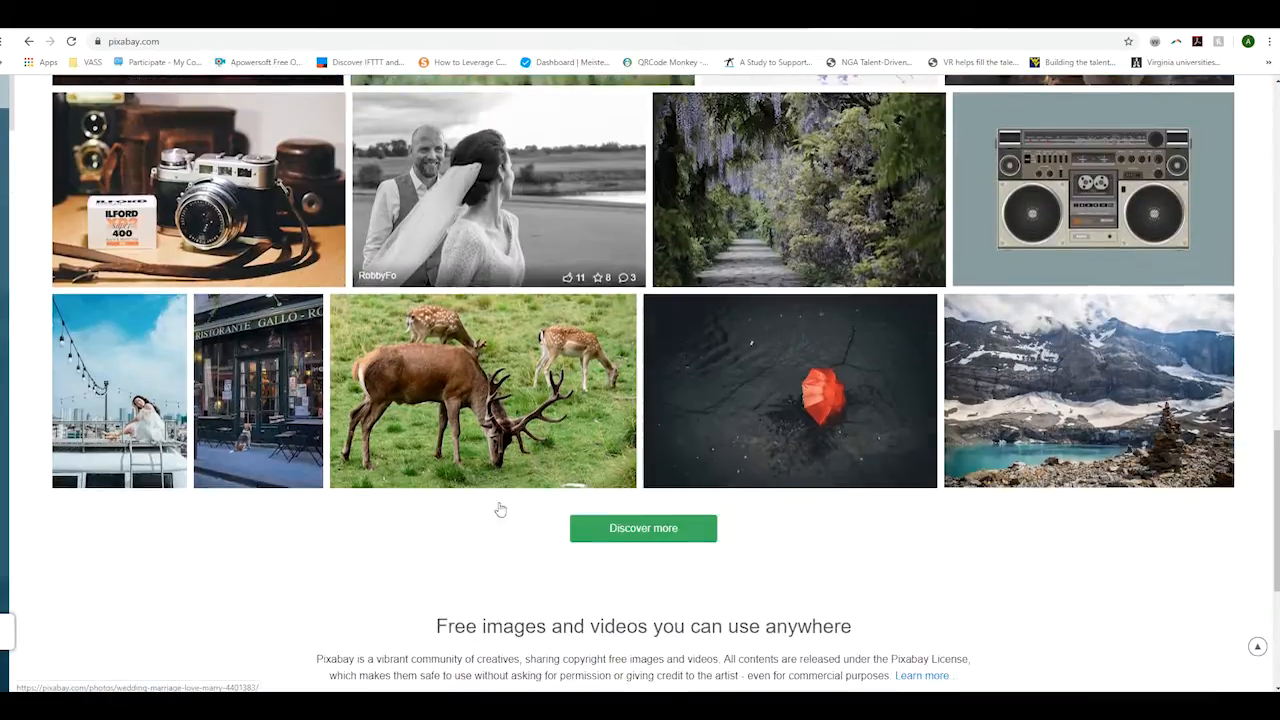
pyautogui.scroll(10, 480, 514)
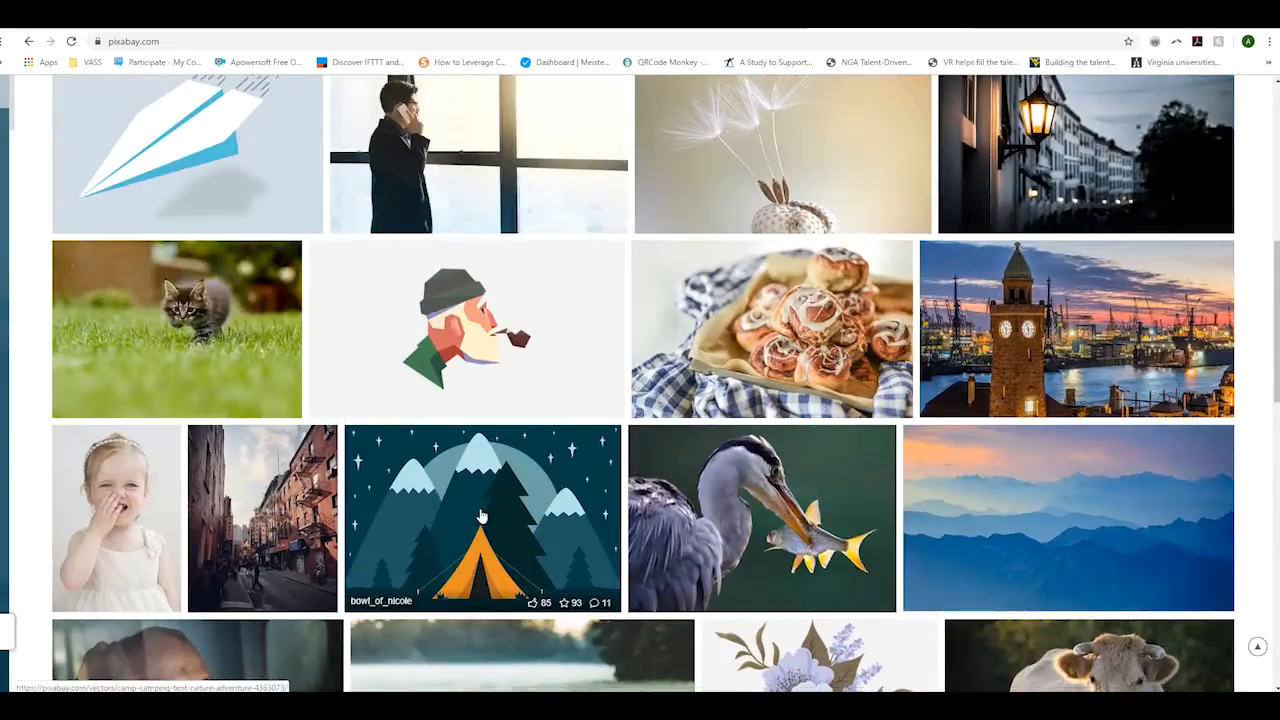
pyautogui.scroll(3, 480, 515)
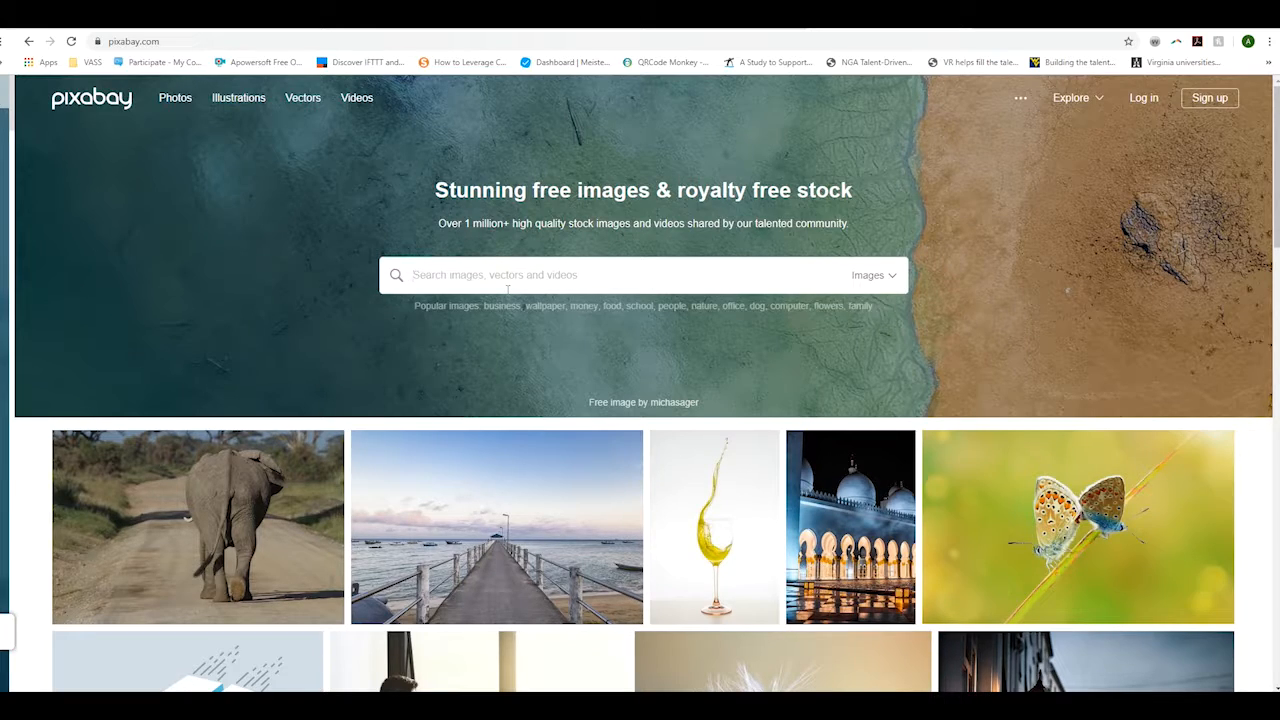
pyautogui.scroll(-9, 437, 500)
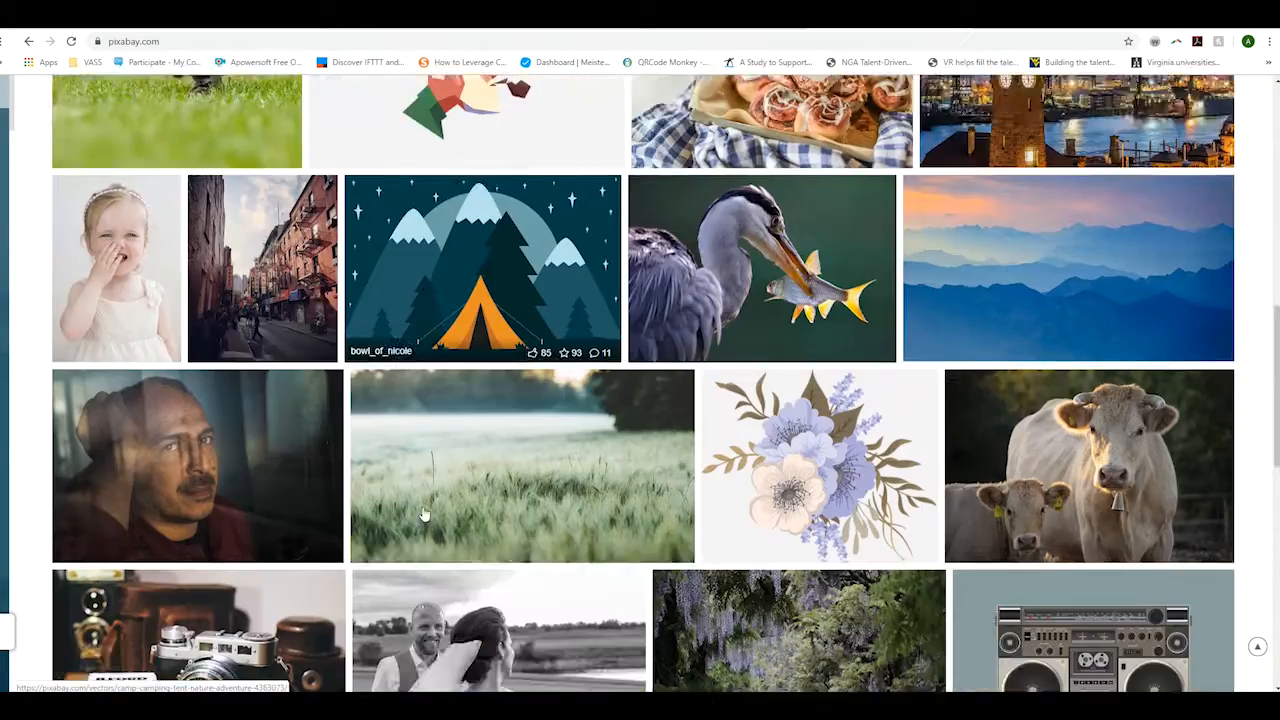
pyautogui.scroll(-7, 424, 514)
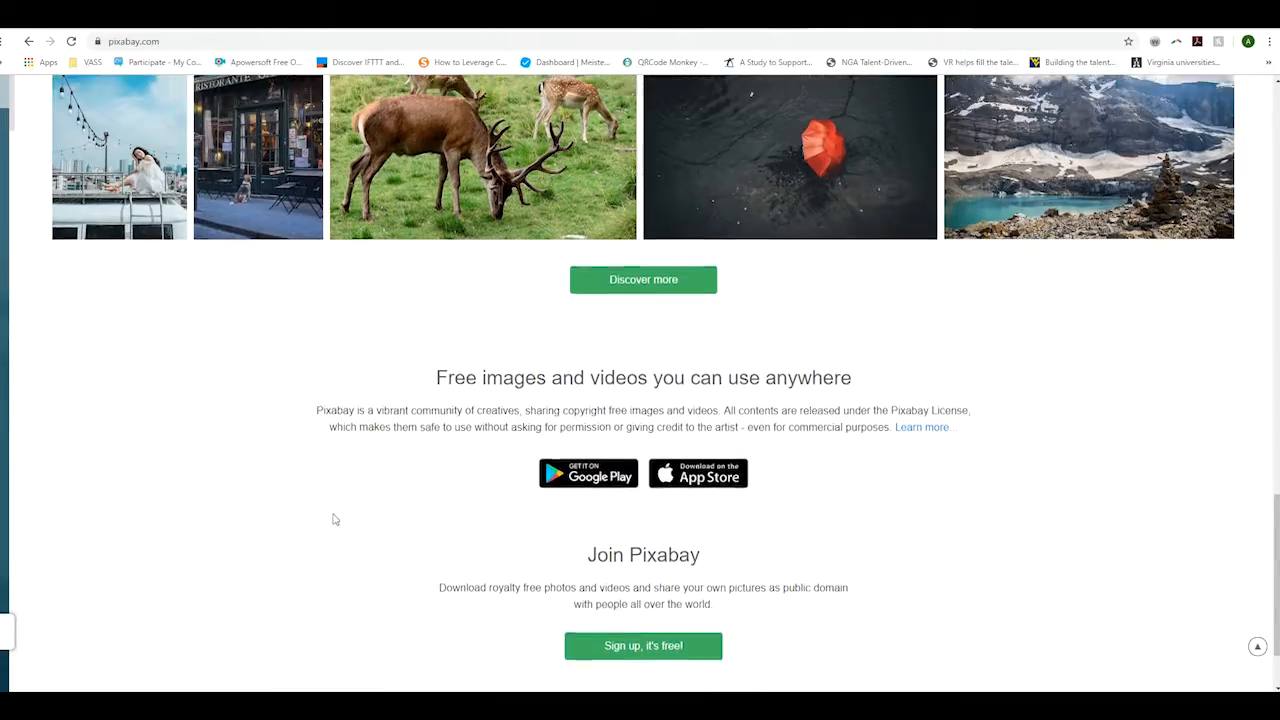
pyautogui.scroll(15, 335, 519)
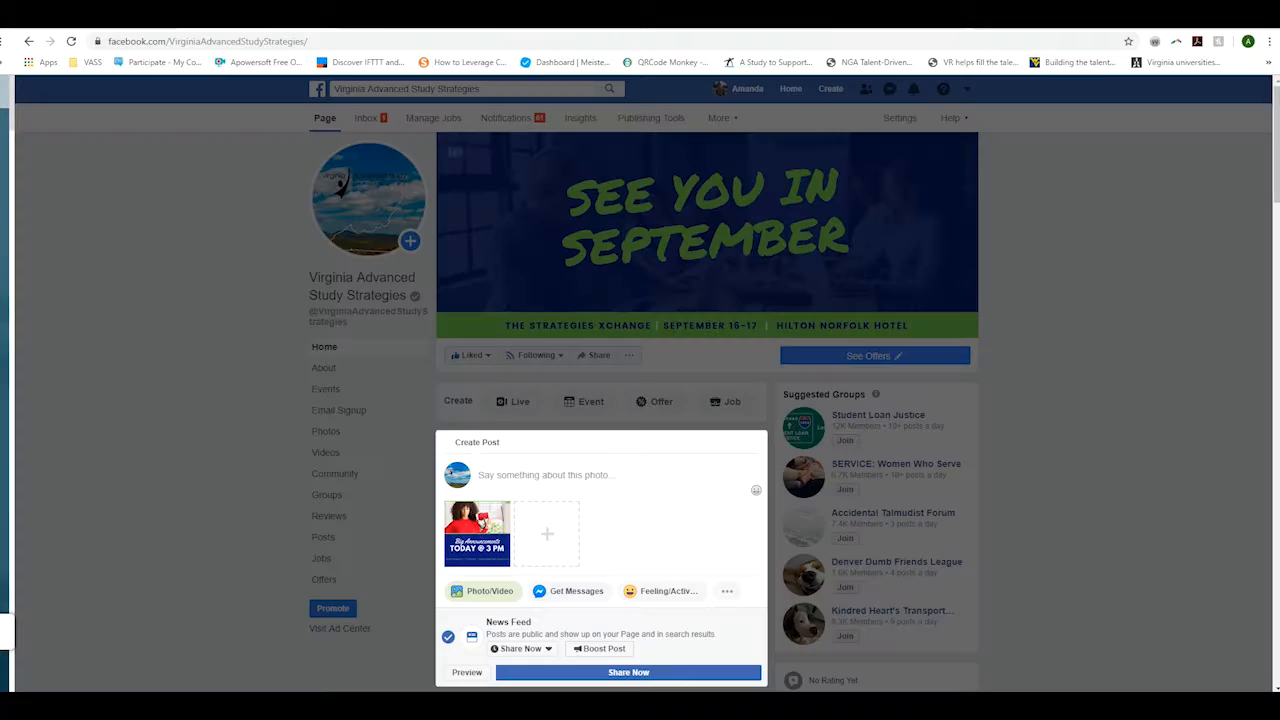
# - Close the Create Post composer and scroll down to the 2 drafts and 1 scheduled post
pyautogui.click(1081, 437)
pyautogui.scroll(-3, 1081, 437)
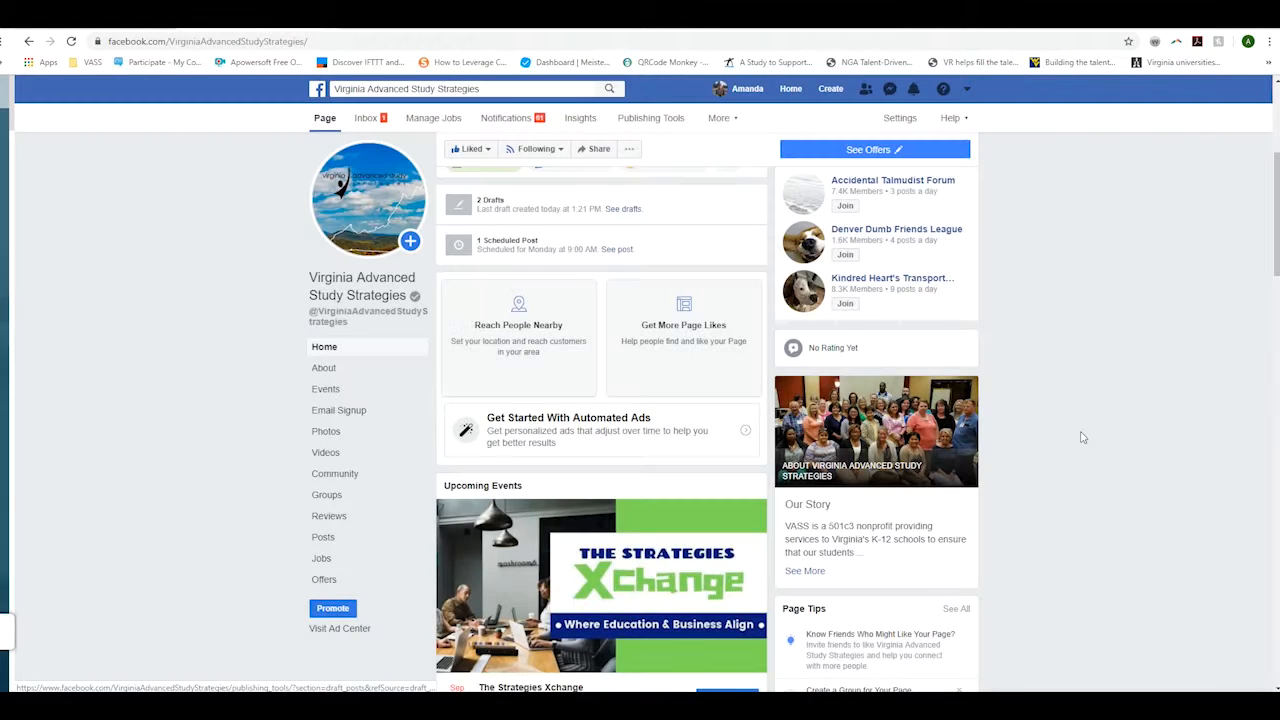